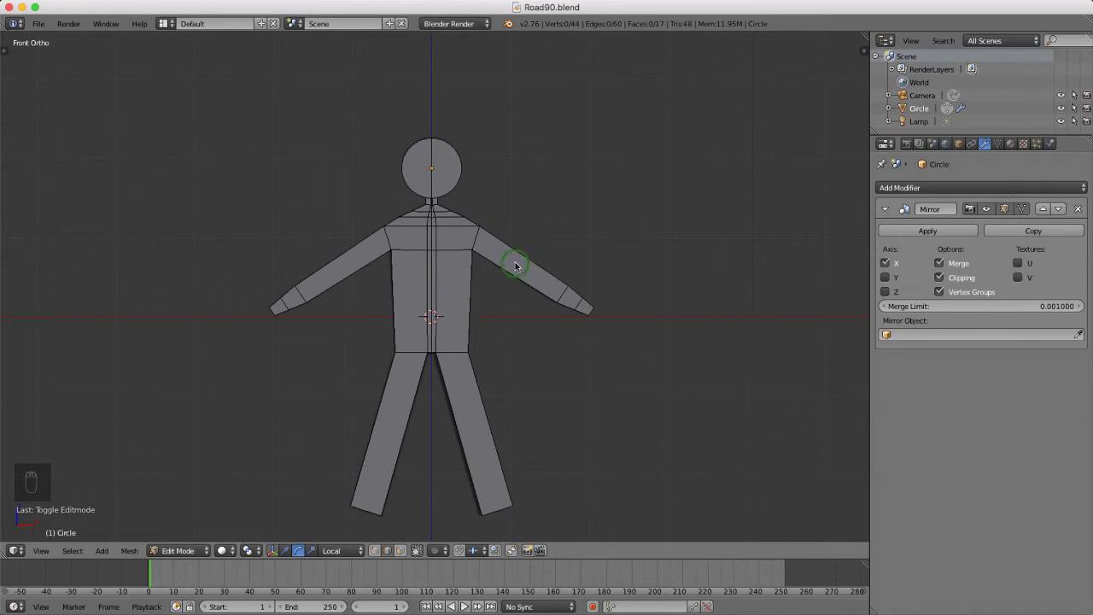
# Add a loop cut across the middle of the arms at the elbows
pyautogui.hotkey('ctrl', 'r')
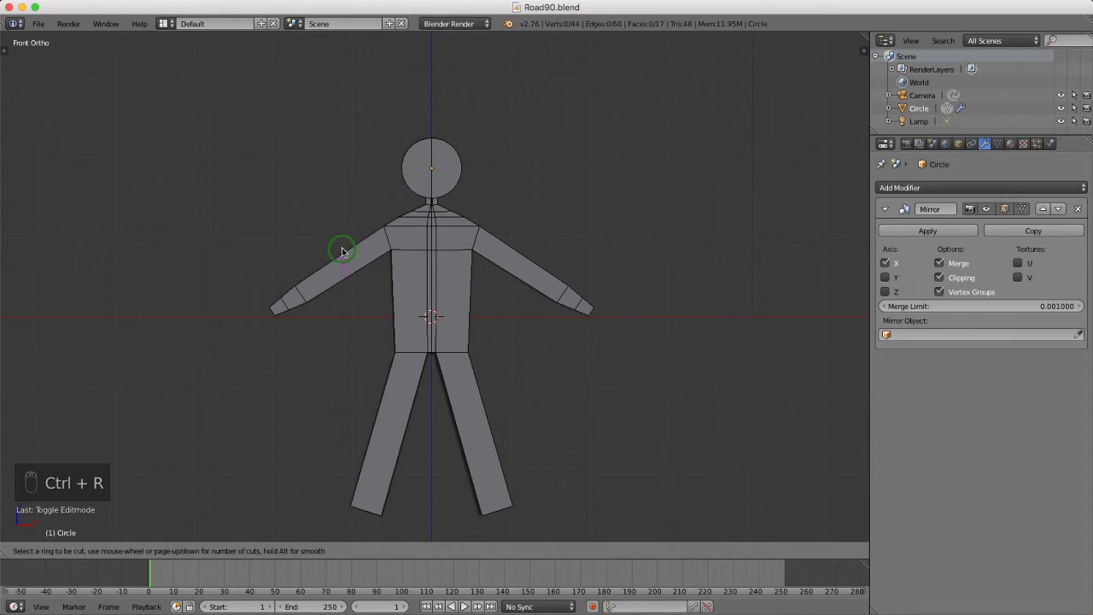
pyautogui.click(335, 243)
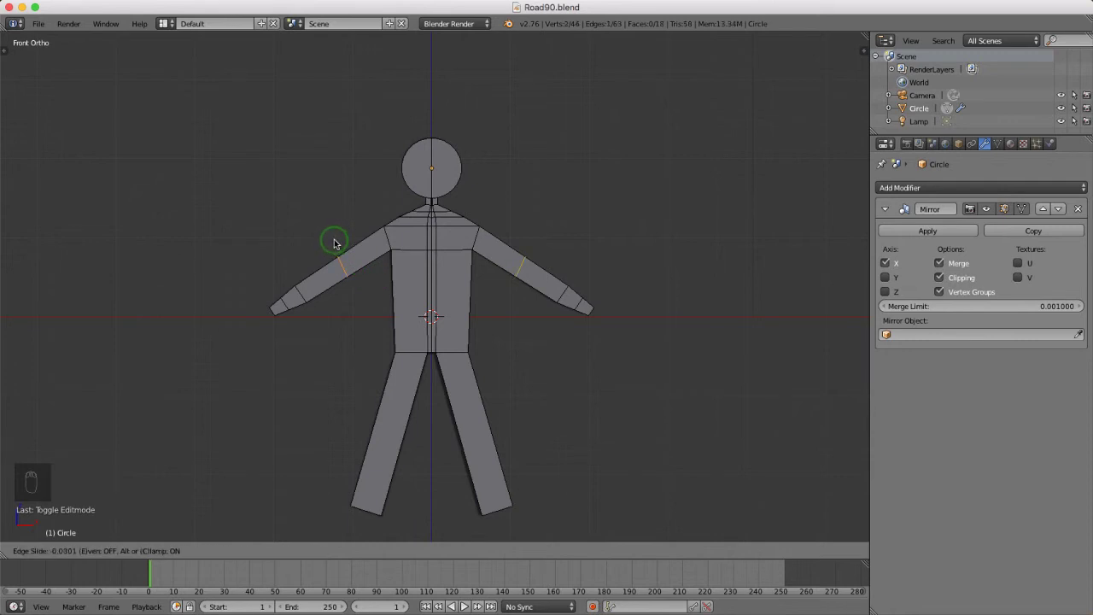
pyautogui.click(333, 245)
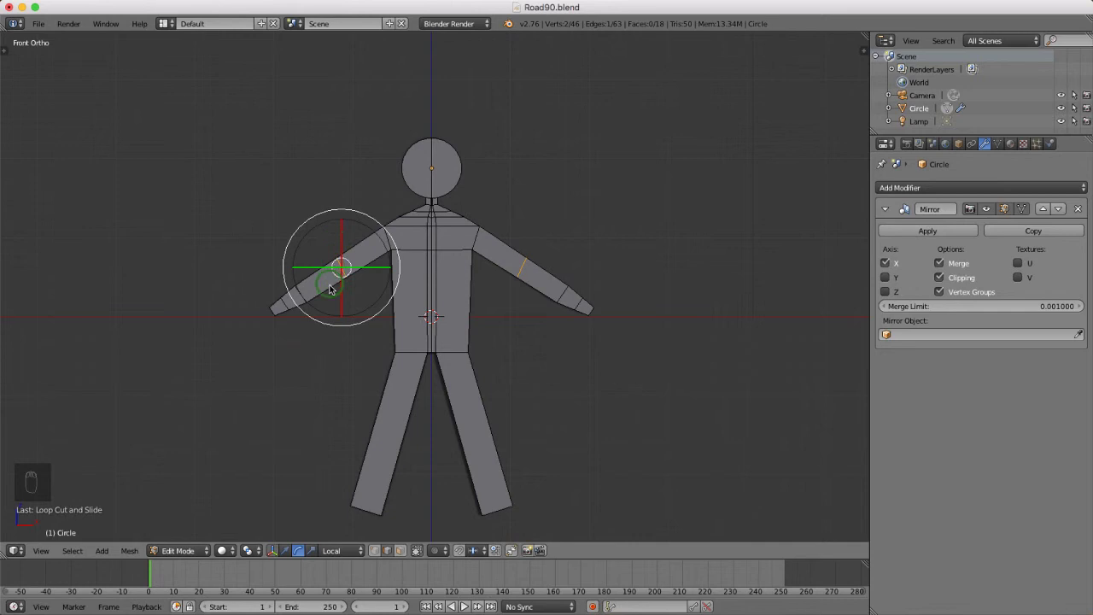
pyautogui.scroll(5, 352, 272)
pyautogui.scroll(2, 364, 293)
pyautogui.press('r')
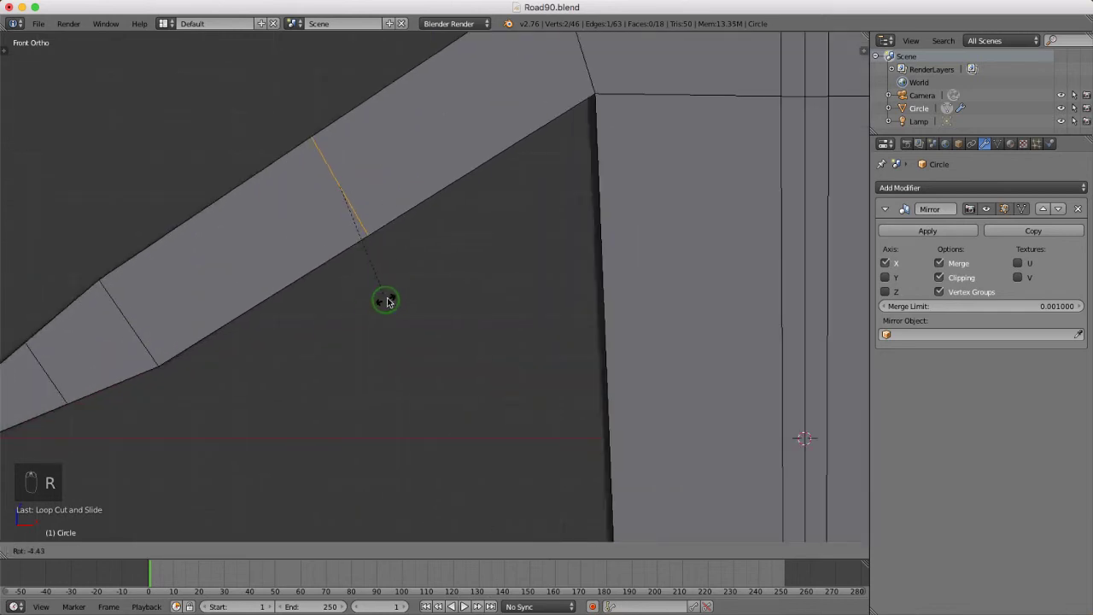
pyautogui.rightClick(394, 295)
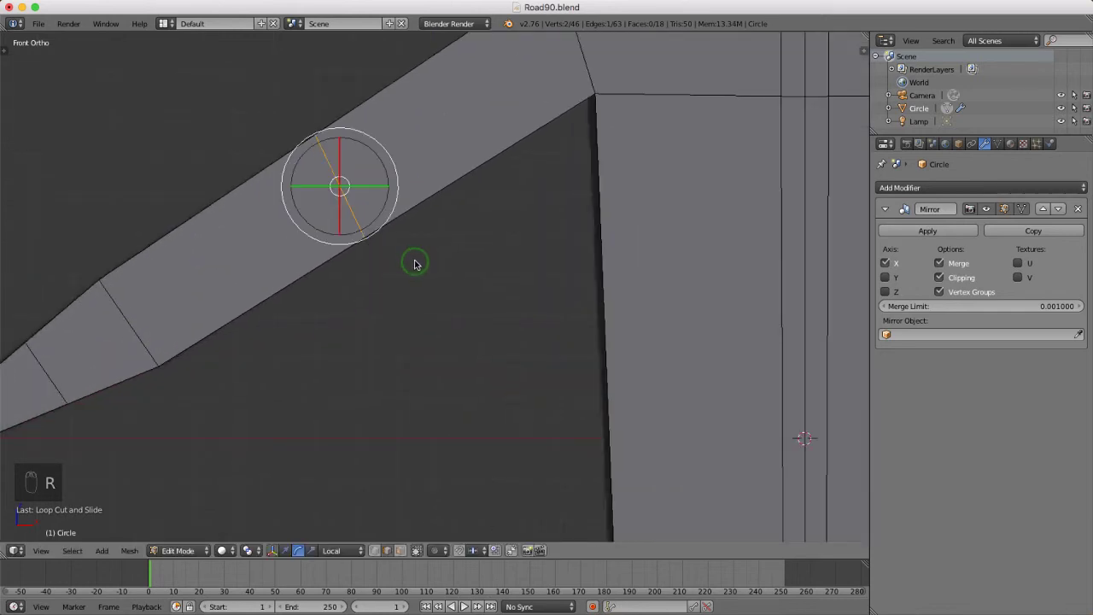
# Switch the transform manipulator to Translate
pyautogui.hotkey('ctrl', 'space')
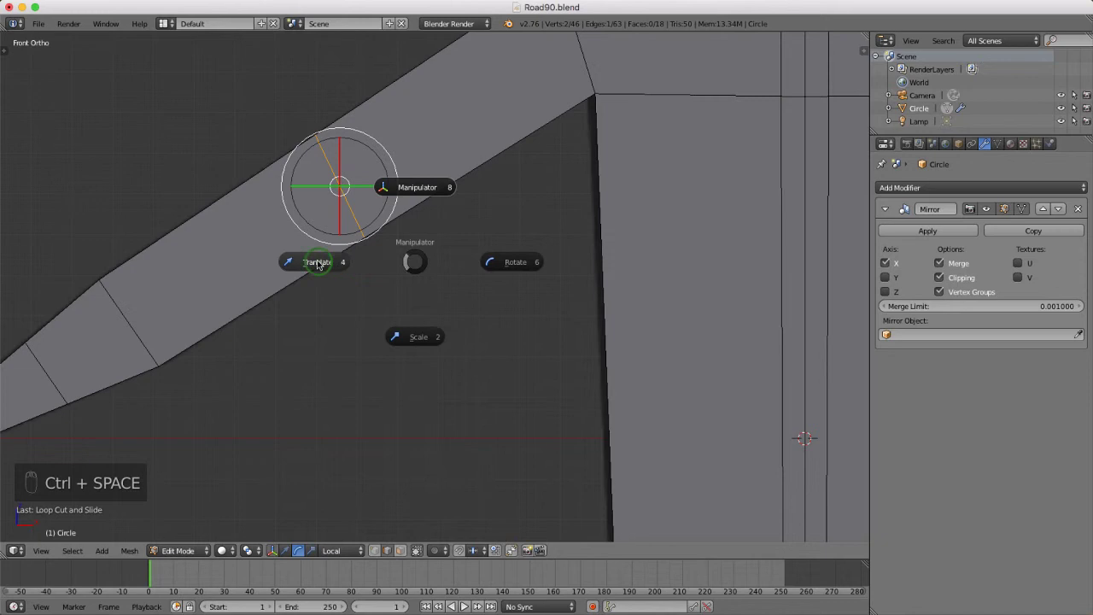
pyautogui.click(318, 263)
# Add a loop cut across the middle of the legs at the knees and rotate it slightly to square with the leg
pyautogui.scroll(-5, 319, 262)
pyautogui.hscroll(-2, 675, 203)
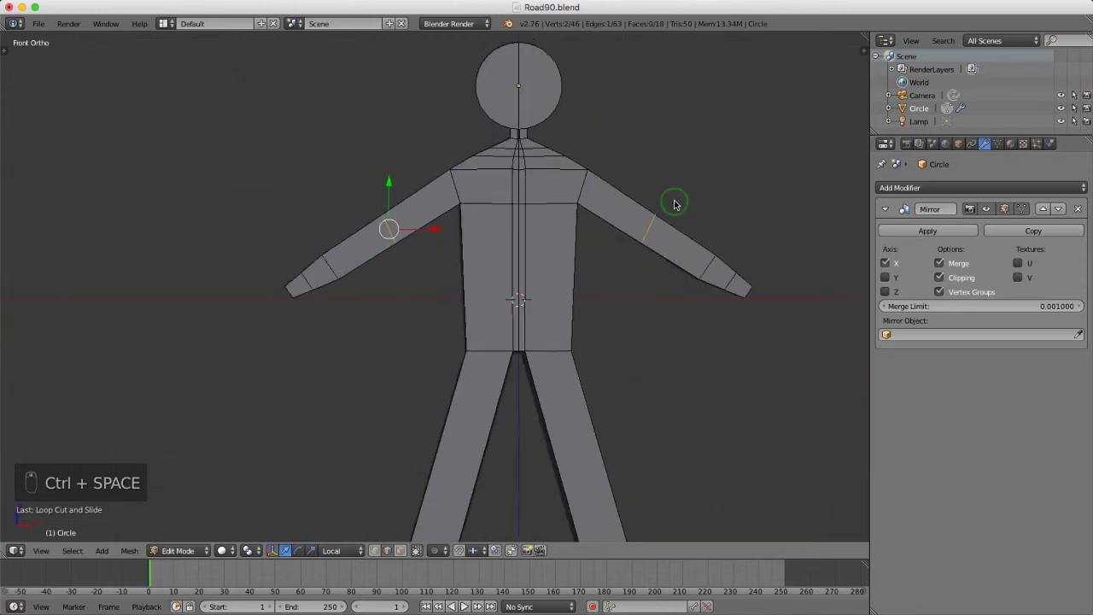
pyautogui.hscroll(3, 610, 264)
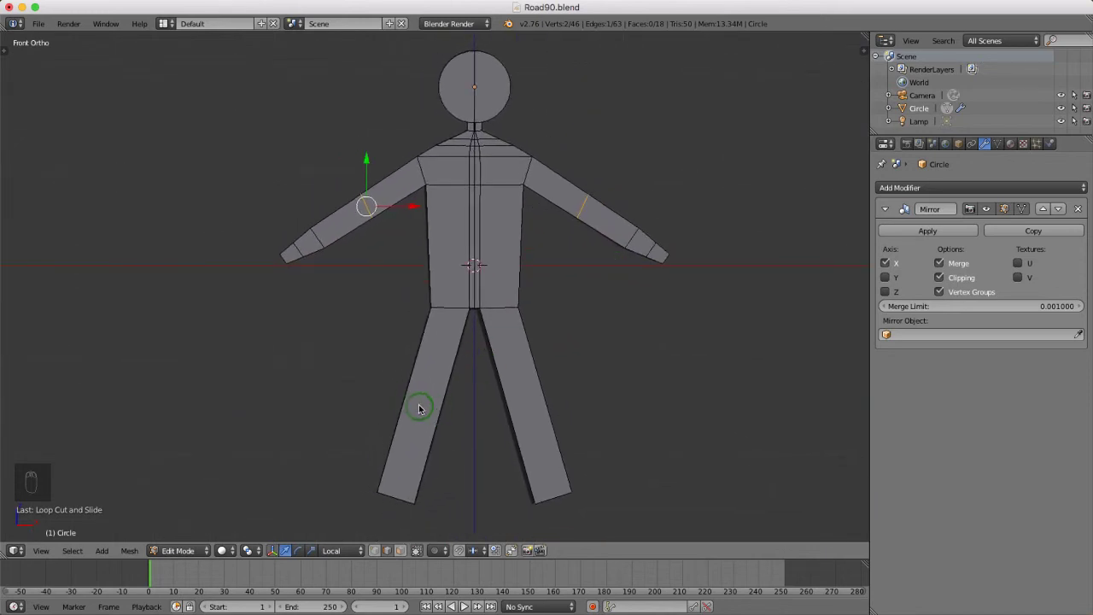
pyautogui.hotkey('ctrl', 'r')
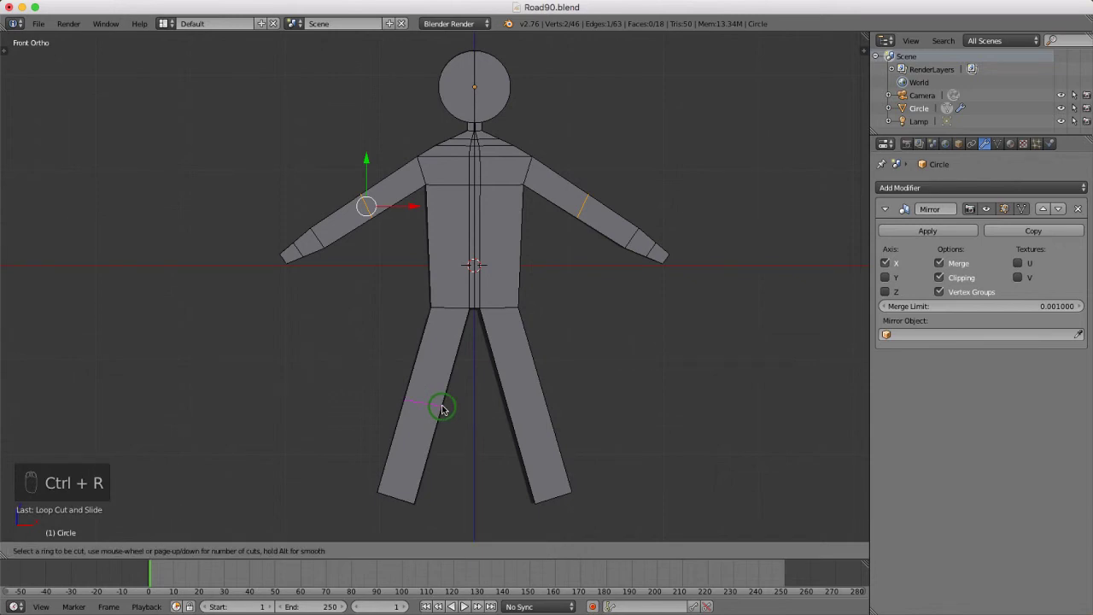
pyautogui.click(441, 409)
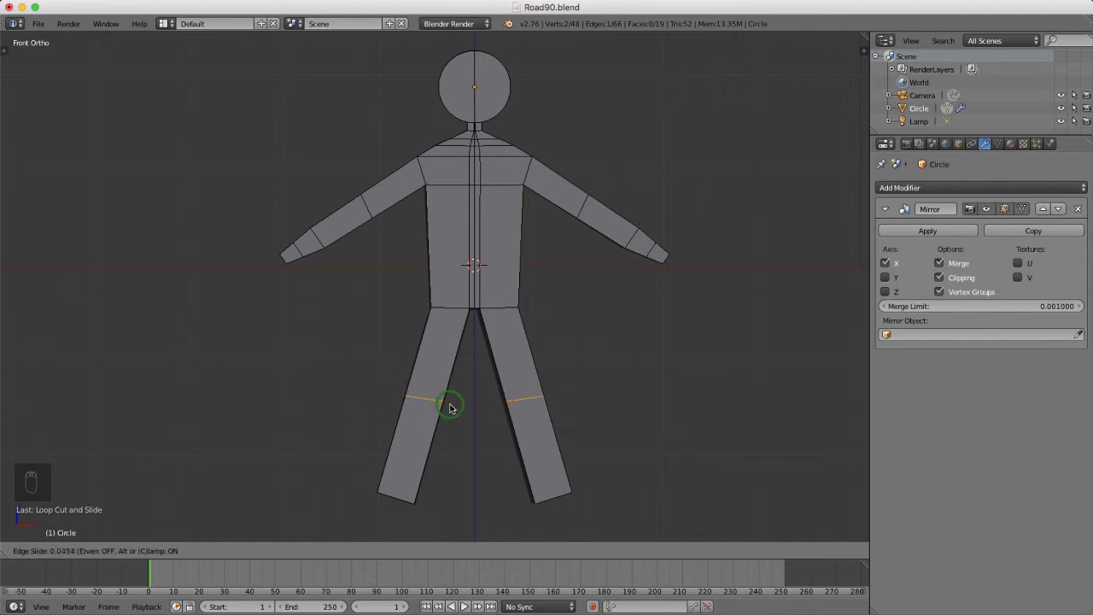
pyautogui.click(446, 414)
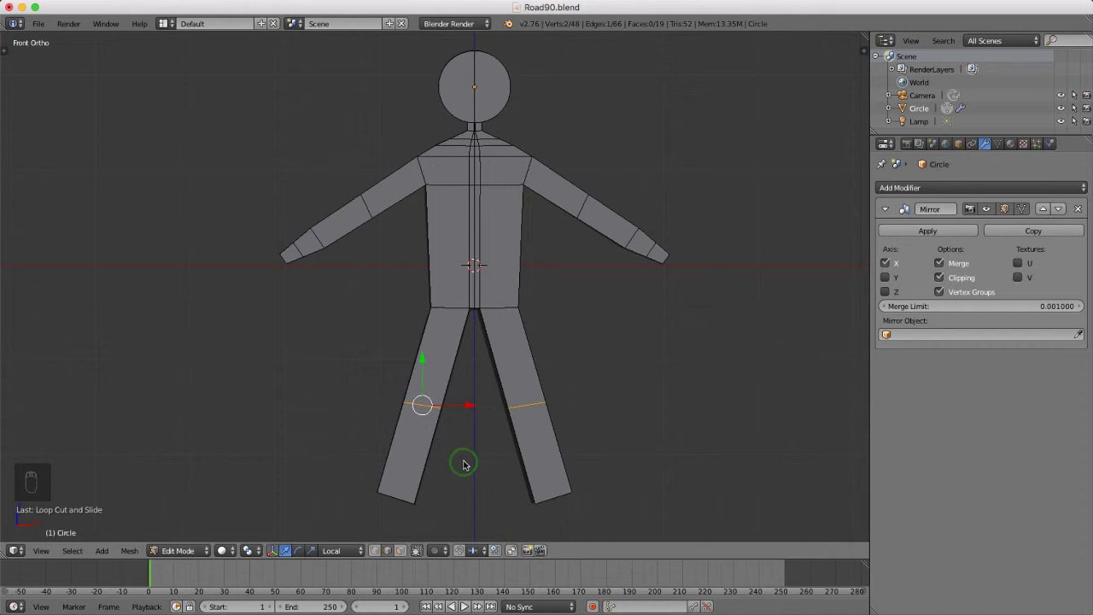
pyautogui.press('r')
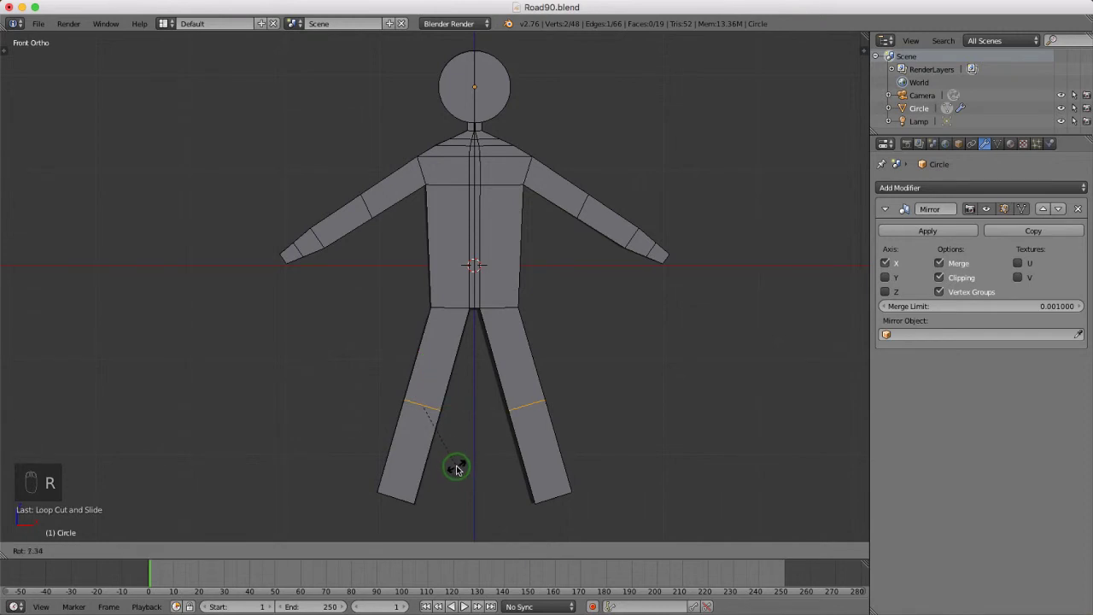
pyautogui.click(454, 459)
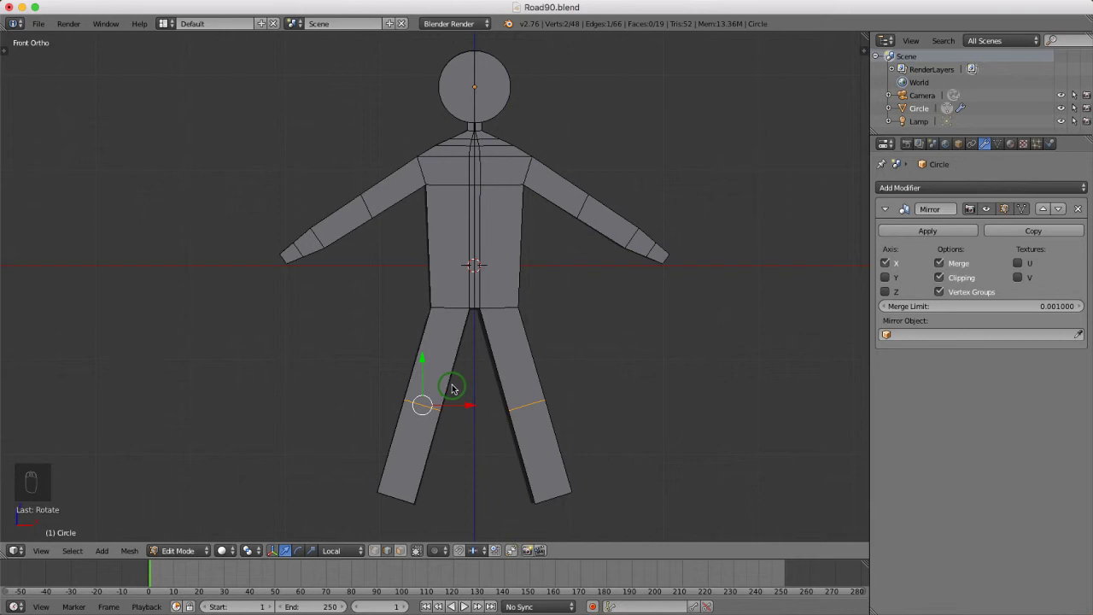
# Add a vertical loop cut through the side of the torso and leg, slid slightly outward from the middle
pyautogui.scroll(3, 442, 142)
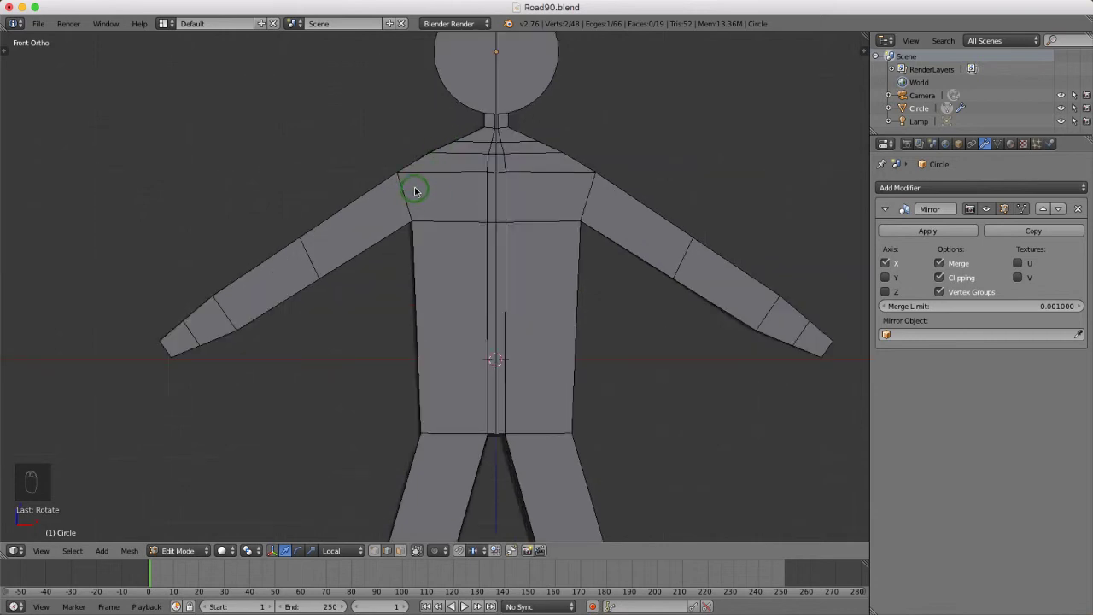
pyautogui.hotkey('ctrl', 'r')
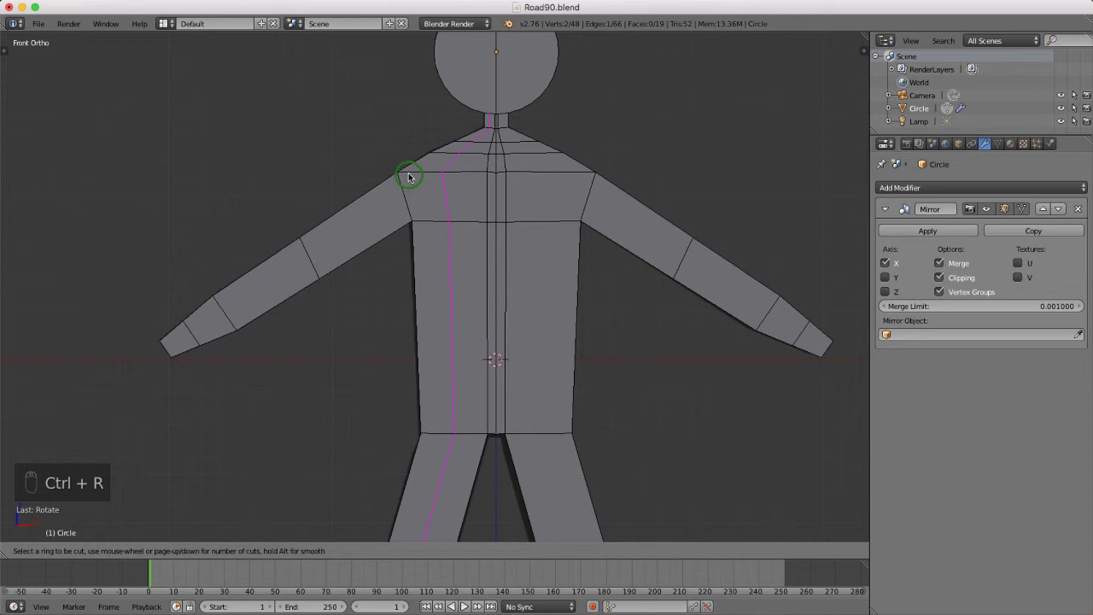
pyautogui.click(408, 175)
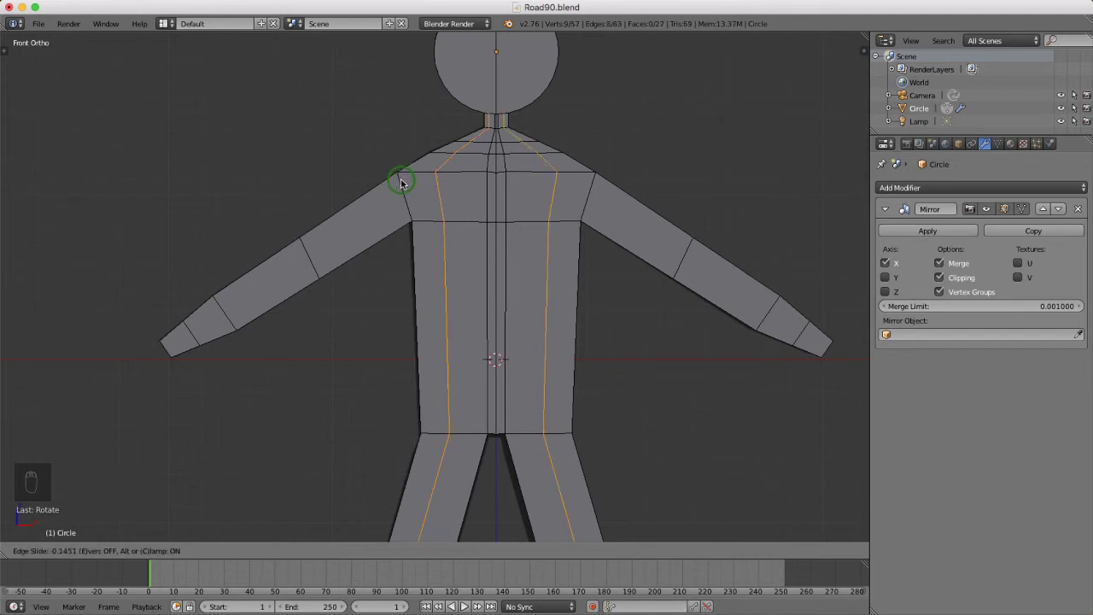
pyautogui.click(401, 182)
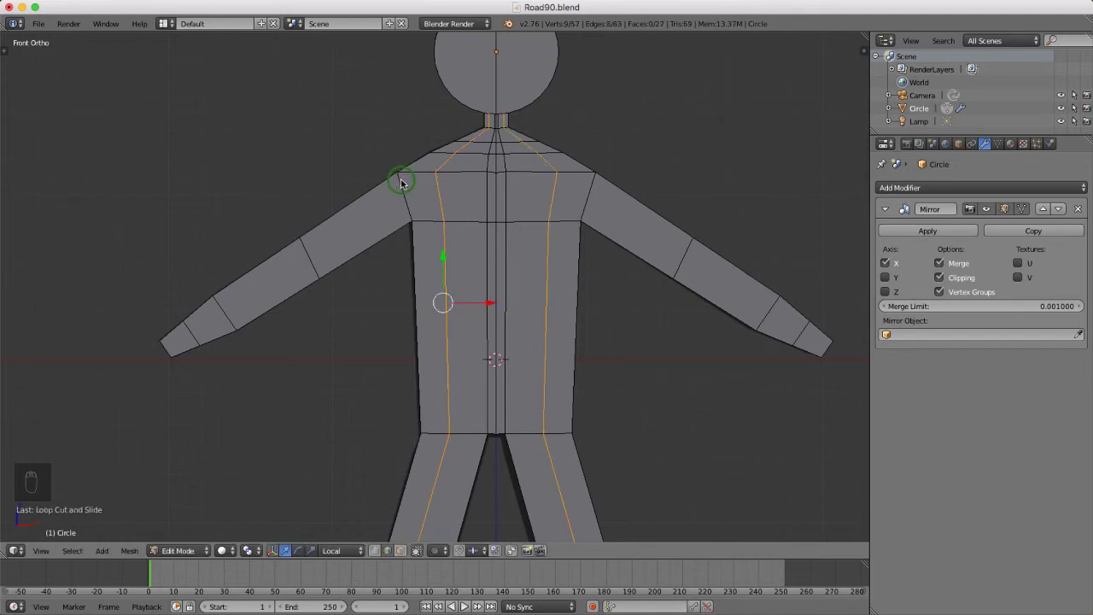
# Move the new loop's edge at the shoulder outward about 0.12 units along the local X axis
pyautogui.rightClick(448, 161)
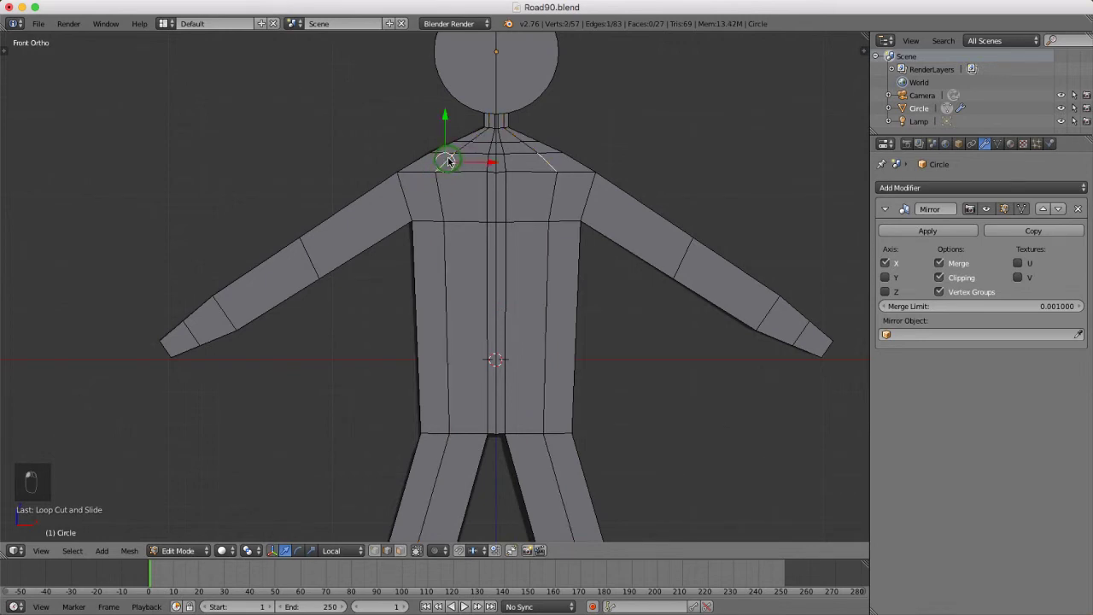
pyautogui.moveTo(491, 166); pyautogui.dragTo(471, 166)
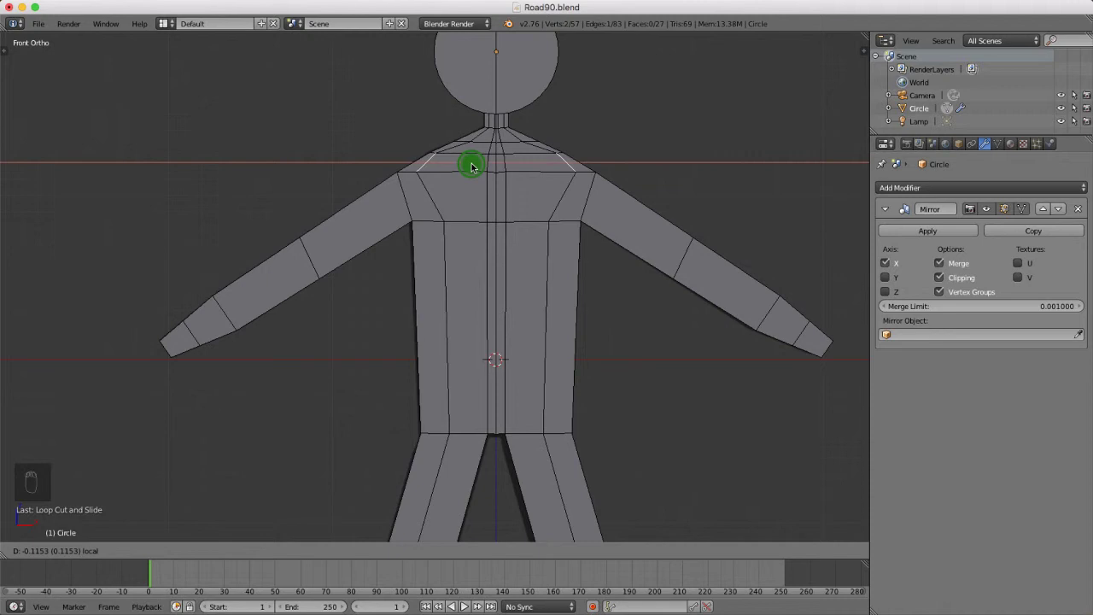
pyautogui.moveTo(470, 167); pyautogui.dragTo(468, 166)
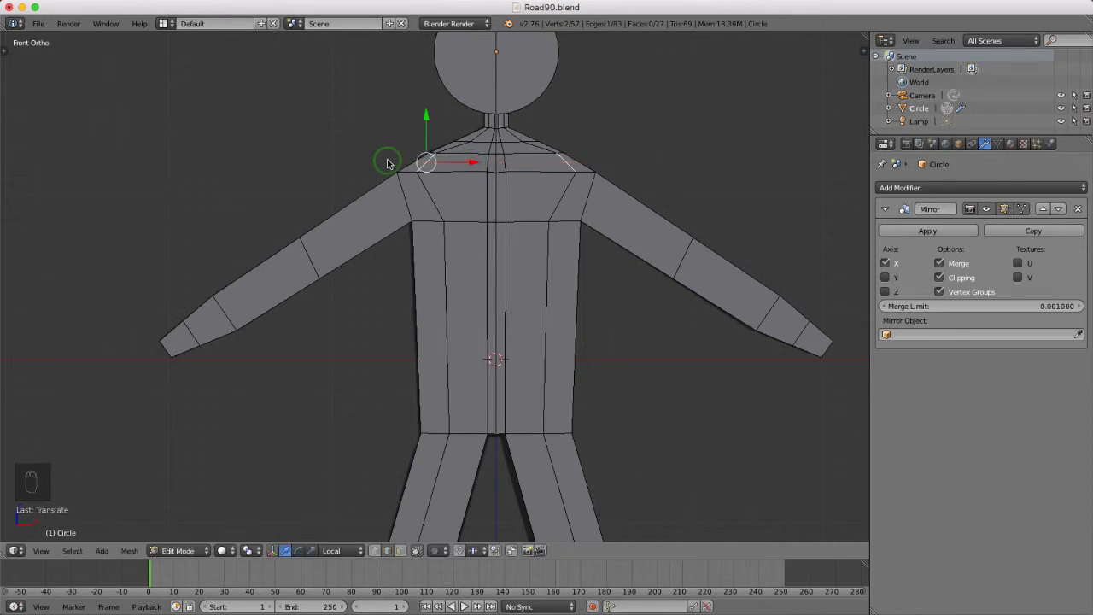
# Add a horizontal loop cut just above the shoulder line, slid toward the lower edge, and deselect everything
pyautogui.scroll(8, 435, 163)
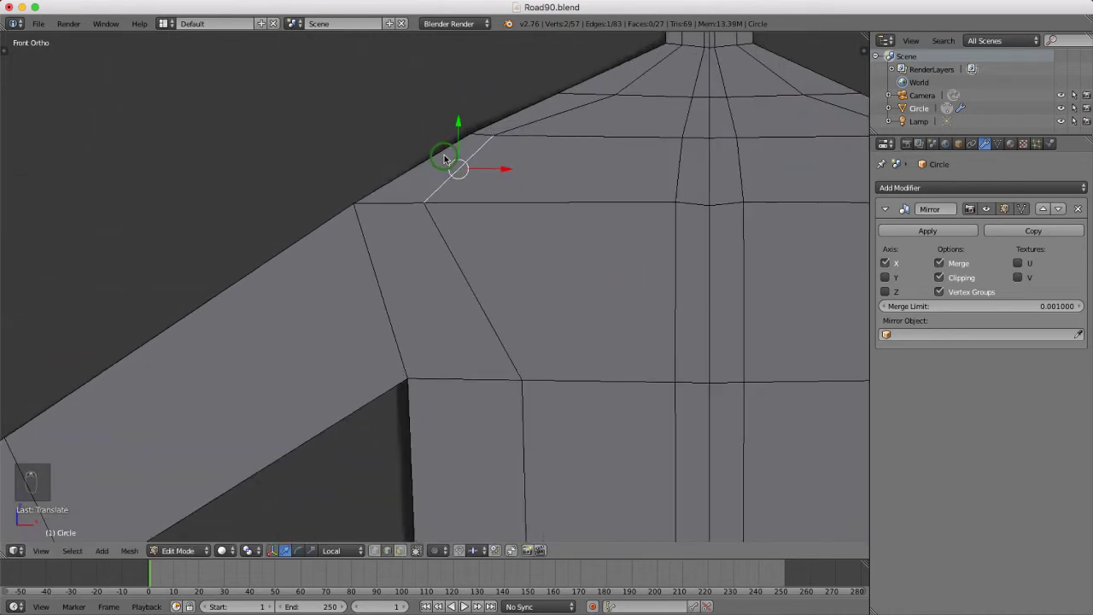
pyautogui.scroll(1, 443, 161)
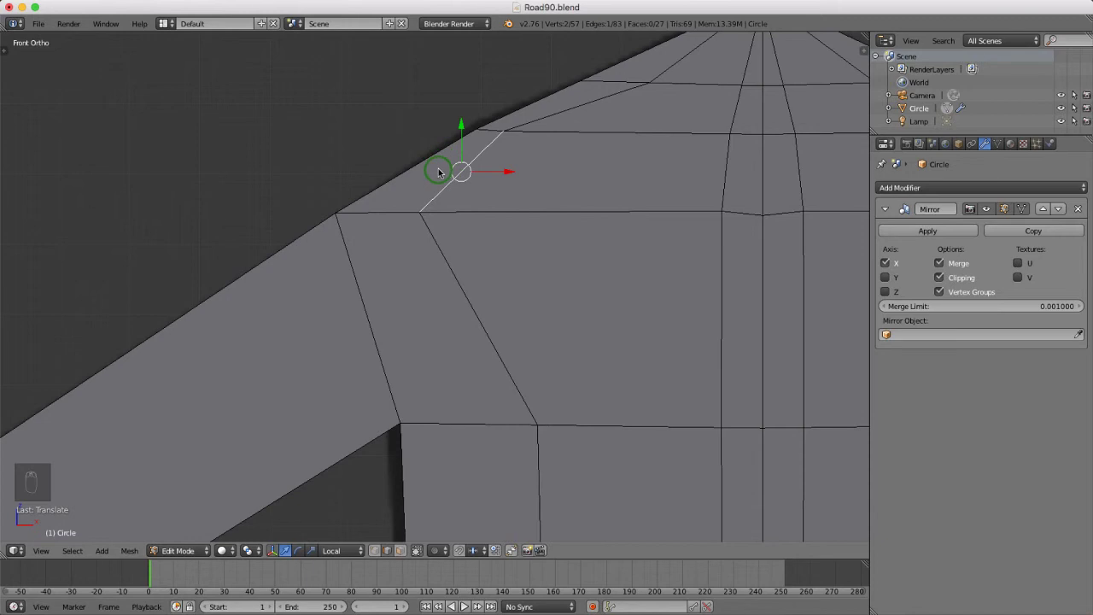
pyautogui.hotkey('ctrl', 'r')
pyautogui.click(438, 168)
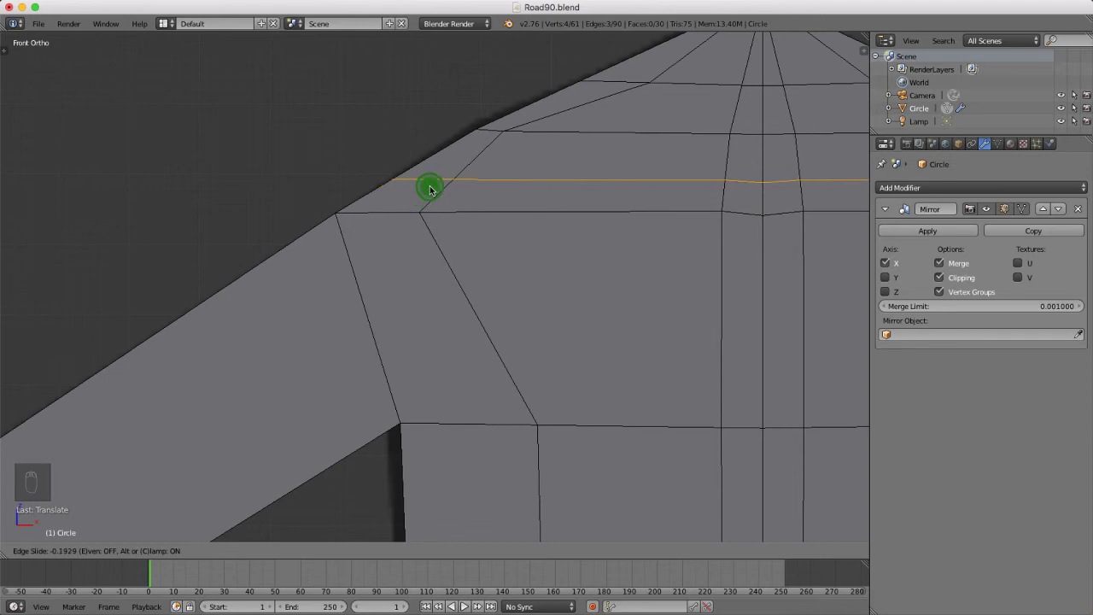
pyautogui.click(427, 186)
pyautogui.scroll(-6, 410, 184)
pyautogui.press('a')
pyautogui.scroll(-4, 466, 184)
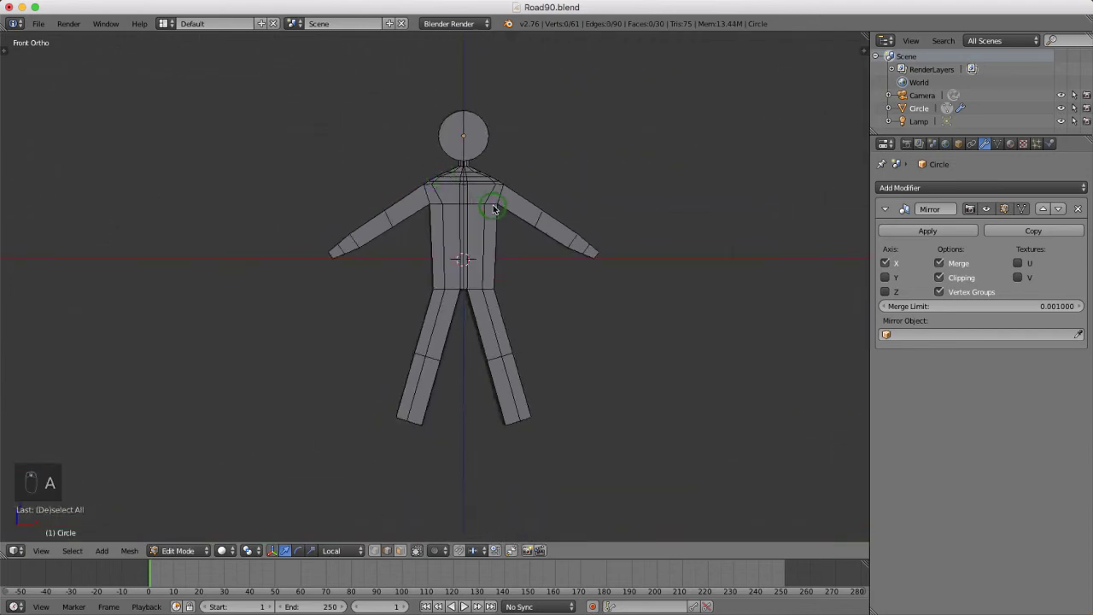
# Return to Object Mode with nothing selected and snap the 3D cursor to the center
pyautogui.press('Tab')
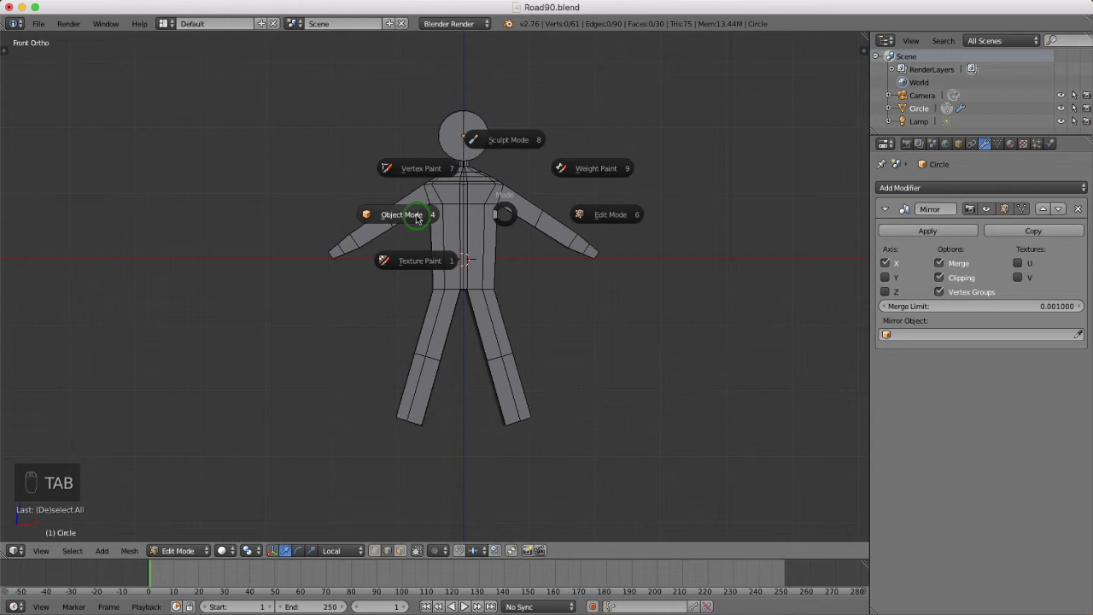
pyautogui.click(409, 216)
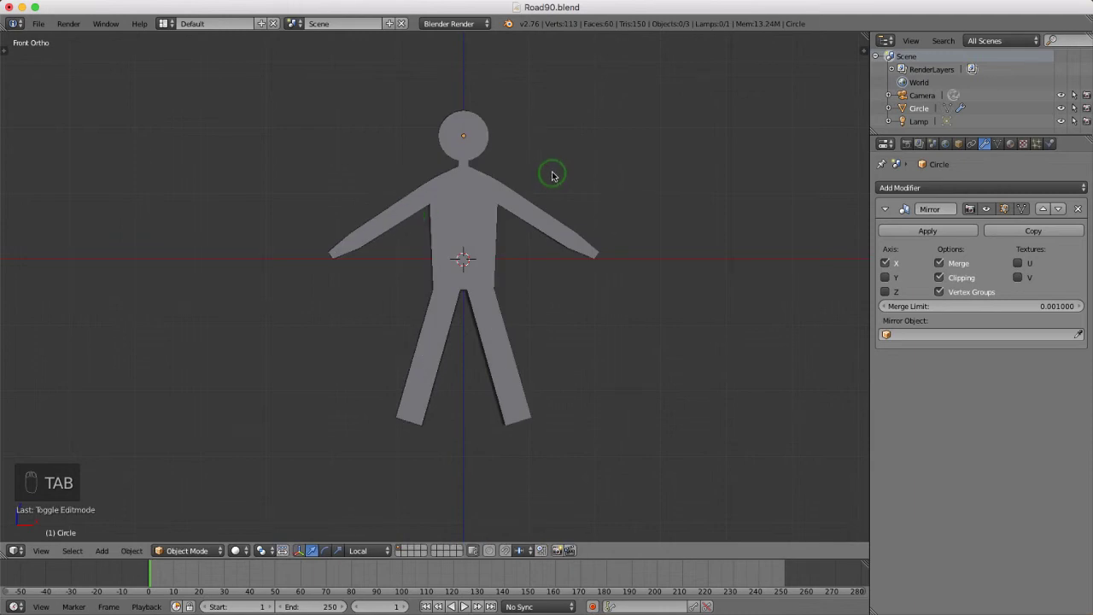
pyautogui.press('a')
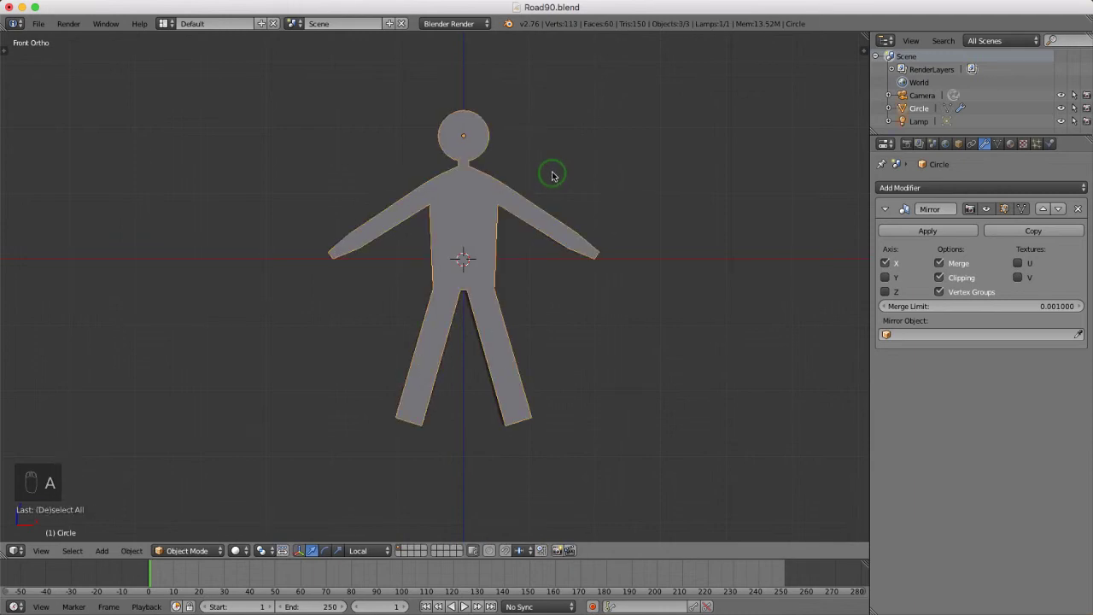
pyautogui.press('a')
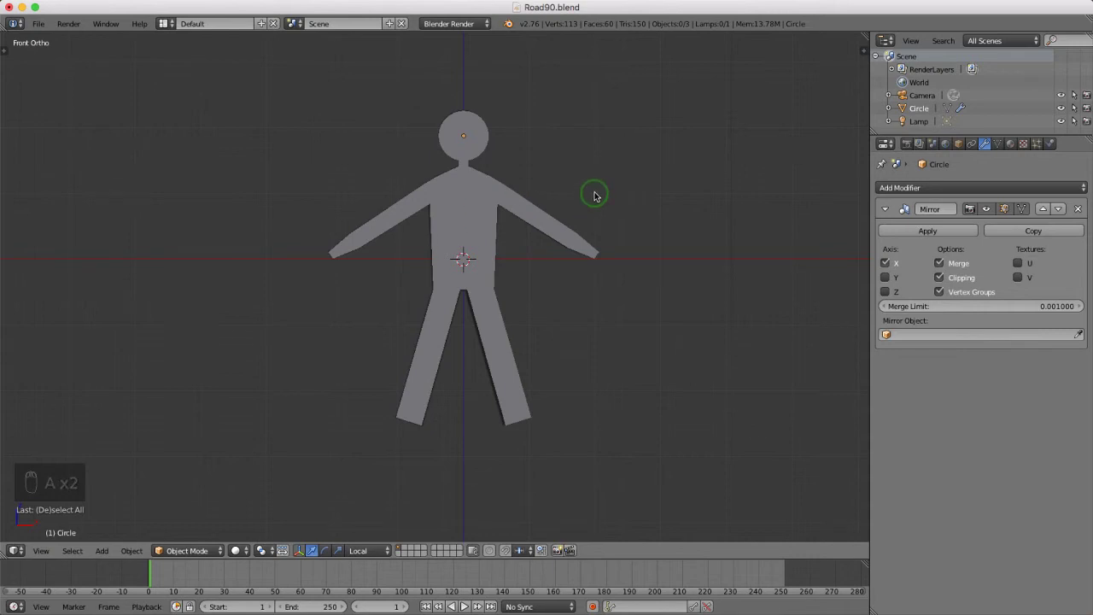
pyautogui.hotkey('shift', 's')
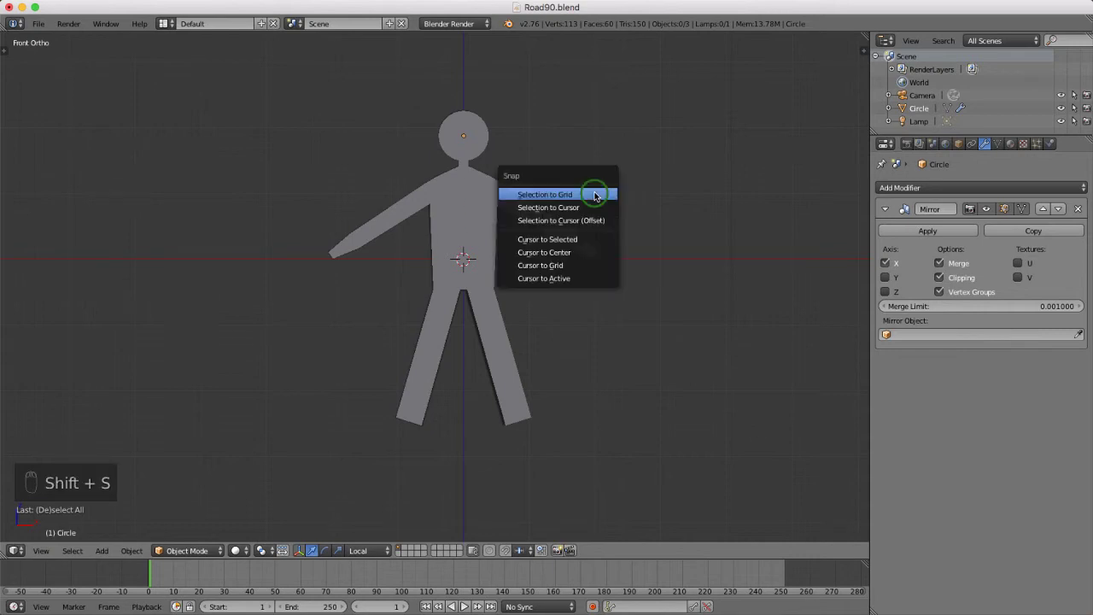
pyautogui.click(580, 254)
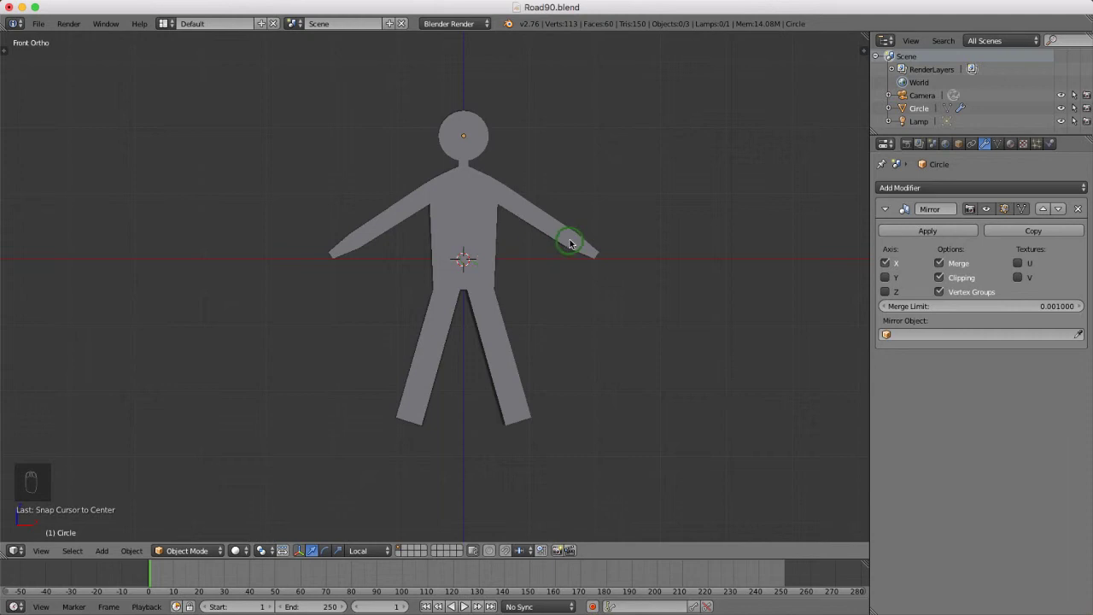
# Add a single-bone armature at the 3D cursor
pyautogui.hotkey('shift', 'a')
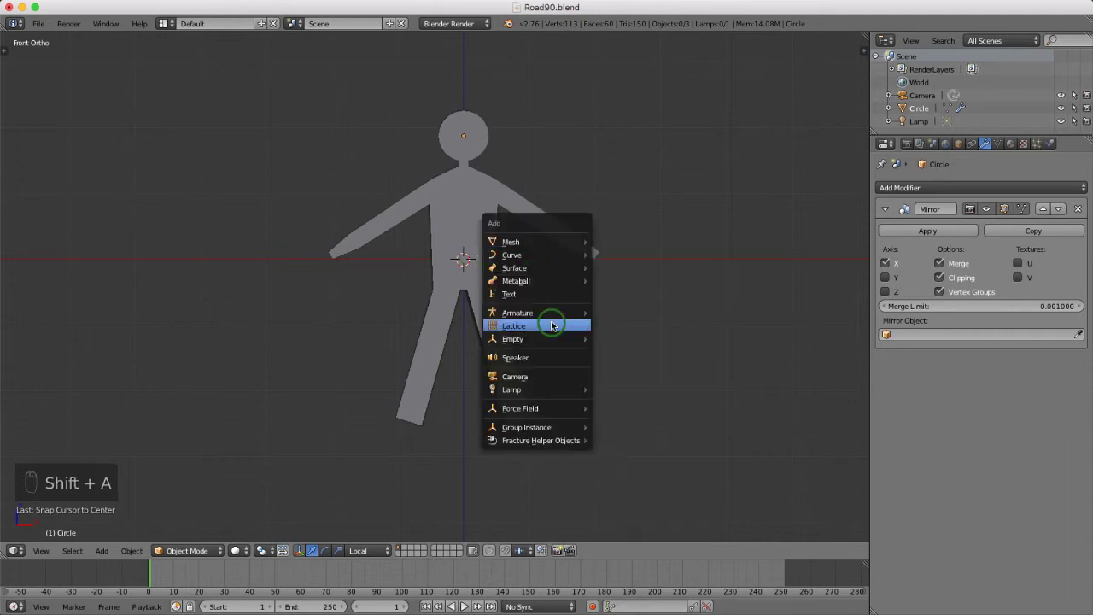
pyautogui.moveTo(519, 312)
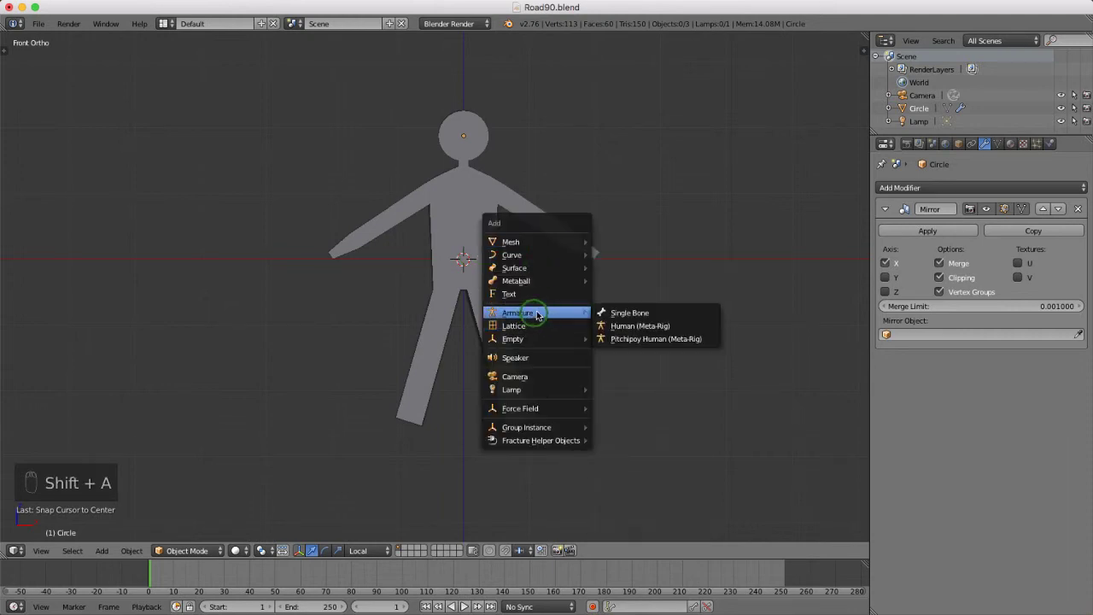
pyautogui.click(665, 313)
# Enter Edit Mode on the armature and raise the bone's tip about 0.44 units along local Z to the neck
pyautogui.scroll(4, 450, 134)
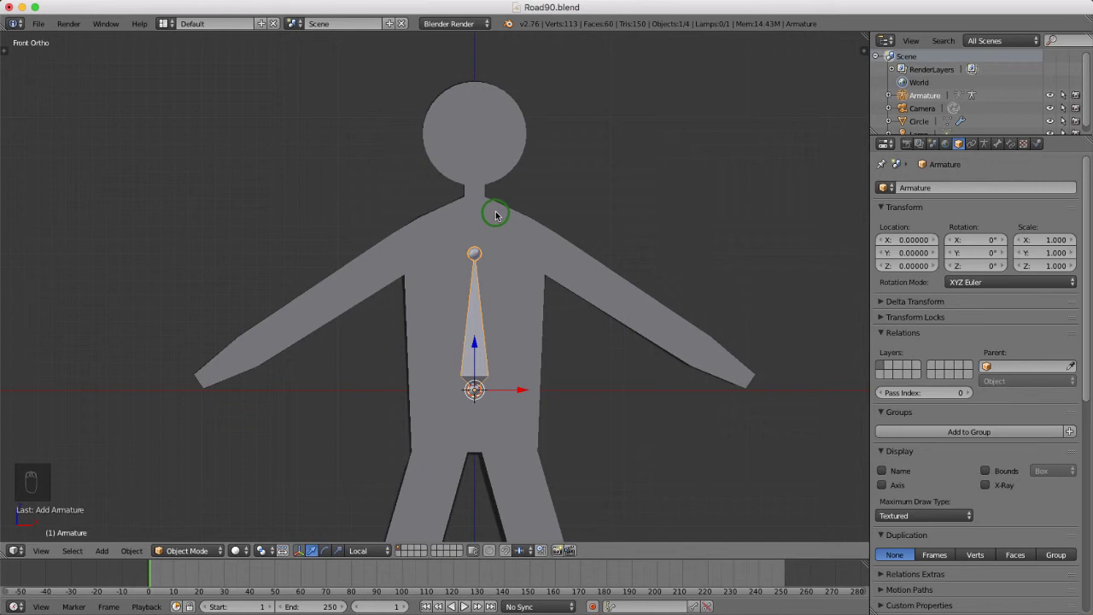
pyautogui.press('Tab')
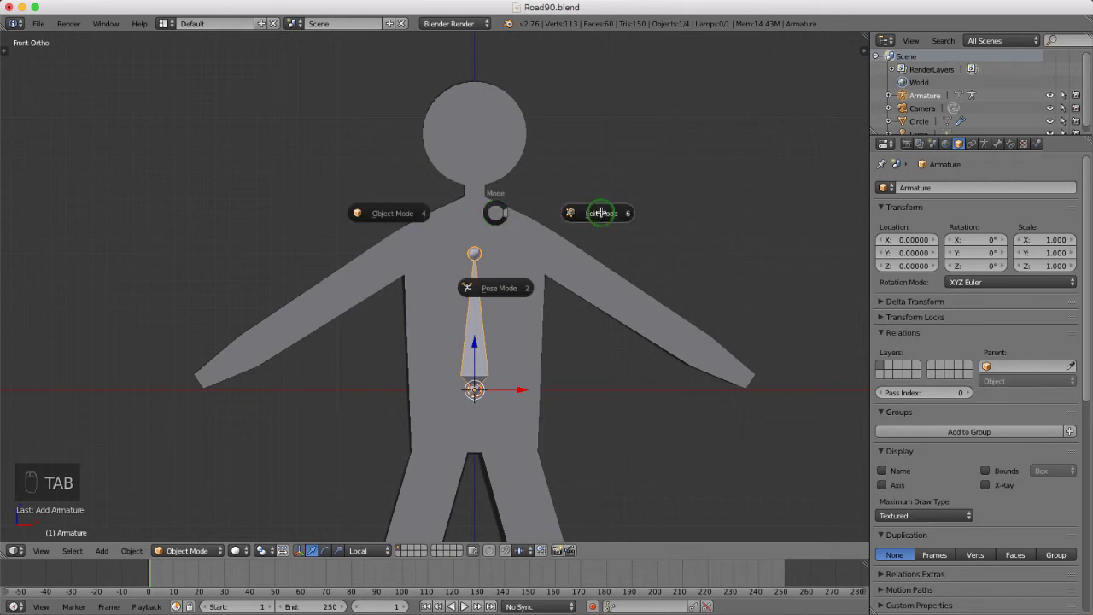
pyautogui.press('g')
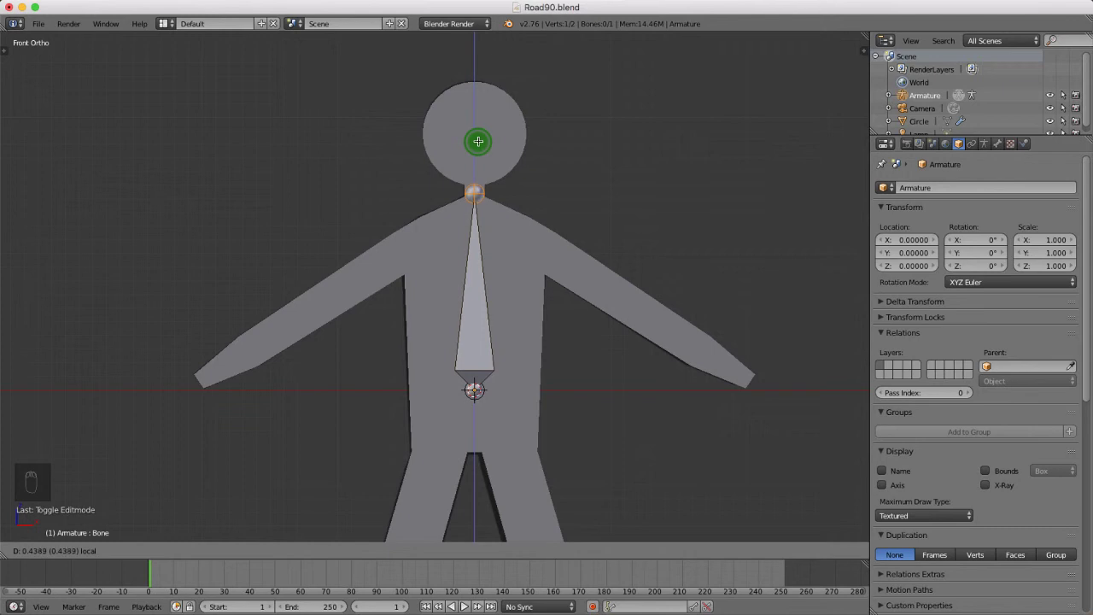
pyautogui.click(478, 140)
# Extrude a head bone straight up from the neck joint to the crown of the head
pyautogui.scroll(3, 484, 198)
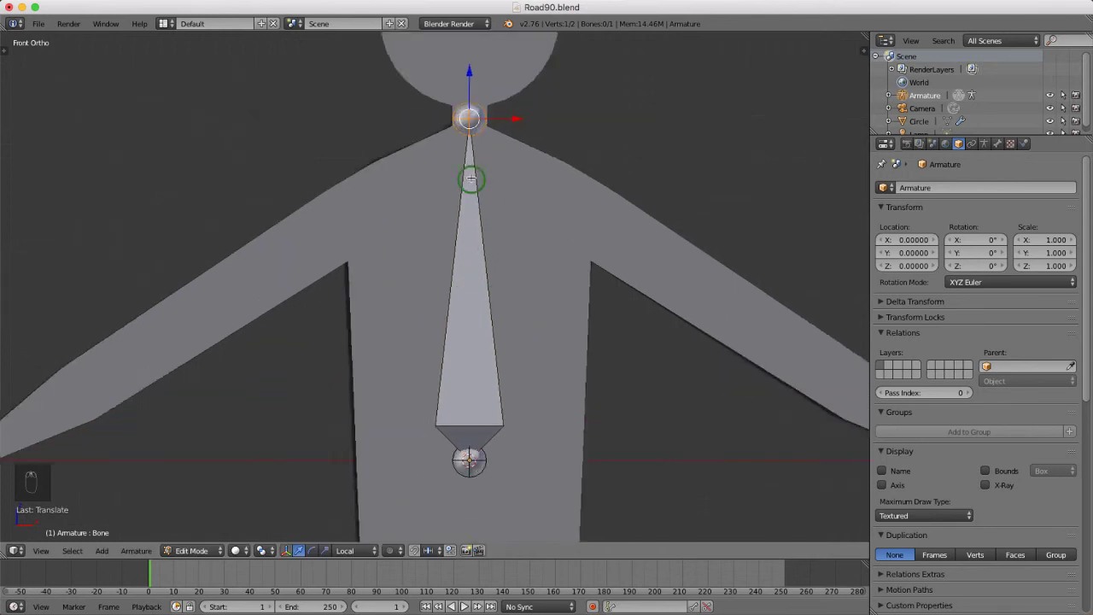
pyautogui.scroll(-3, 481, 295)
pyautogui.scroll(2, 463, 87)
pyautogui.press('e')
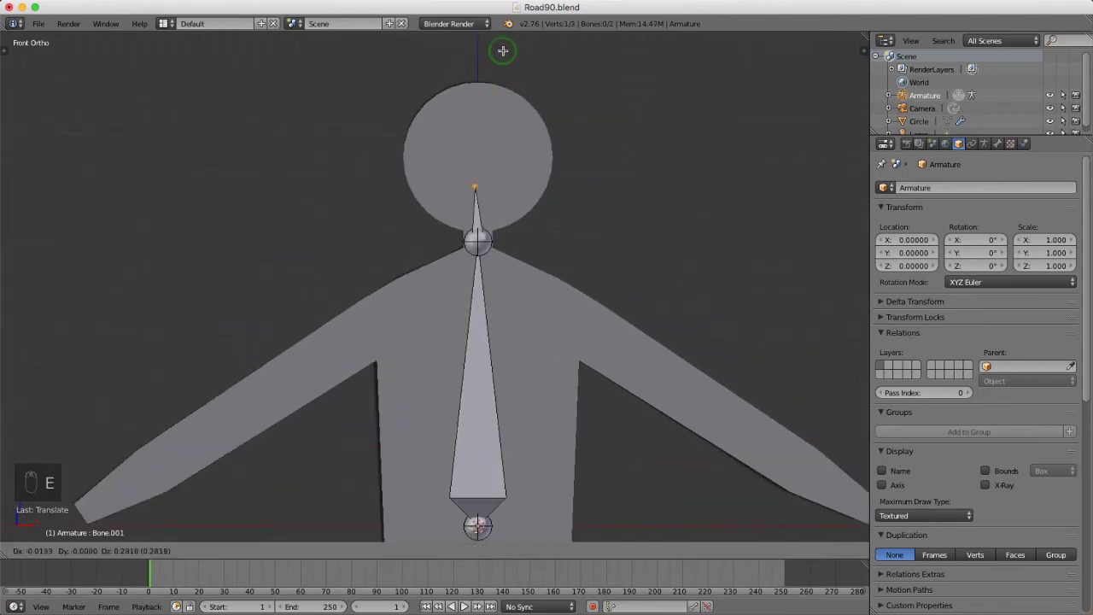
pyautogui.click(520, 463)
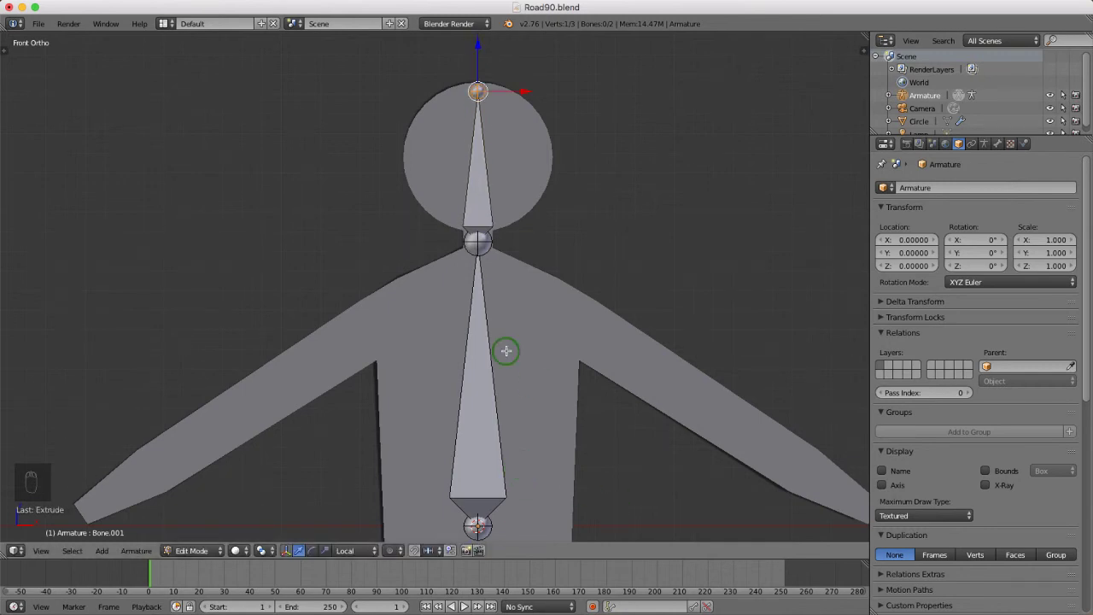
# Place the 3D cursor at the shoulder on the figure's +X side, deselect all joints and add a bone there
pyautogui.scroll(-4, 437, 279)
pyautogui.scroll(3, 543, 305)
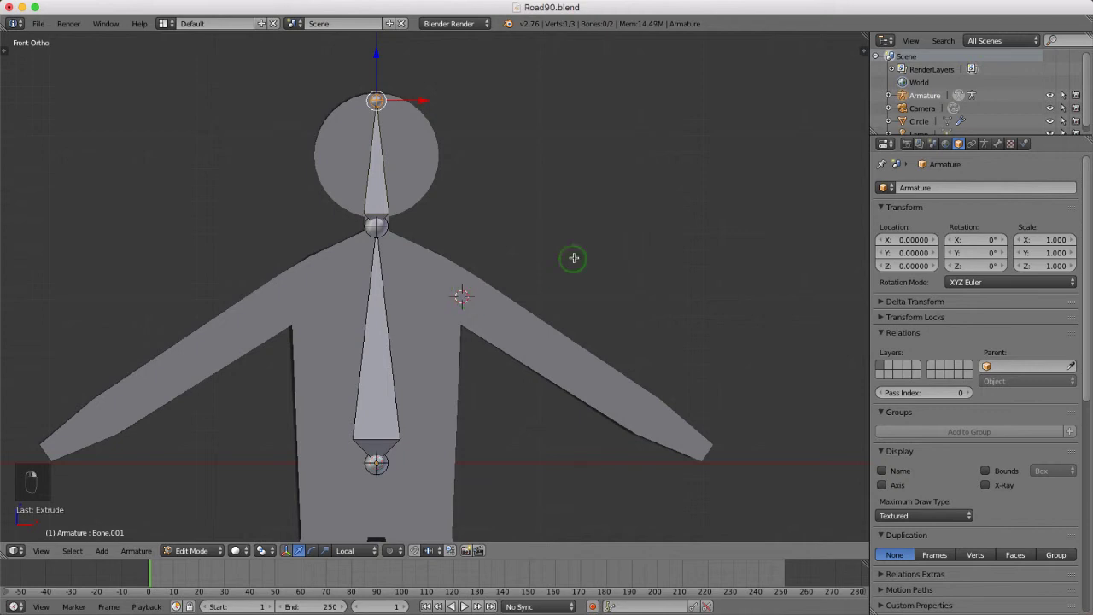
pyautogui.moveTo(605, 230)
pyautogui.mouseDown(button='middle')
pyautogui.moveTo(394, 263)
pyautogui.moveTo(610, 251)
pyautogui.mouseUp(button='middle')
pyautogui.press('KP_1')
pyautogui.press('a')
pyautogui.press('a')
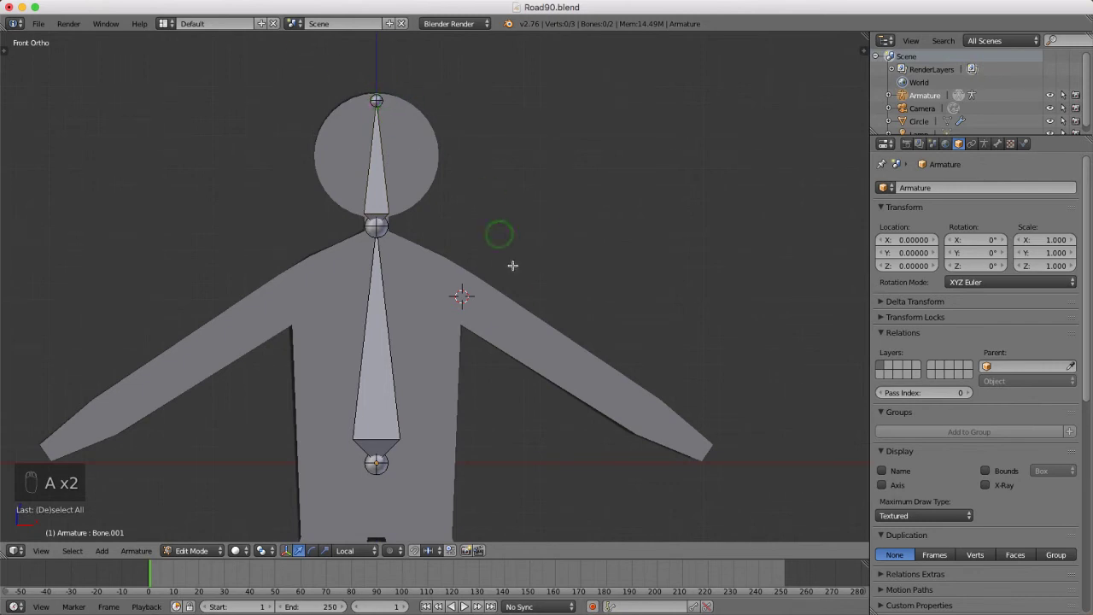
pyautogui.hotkey('shift', 'a')
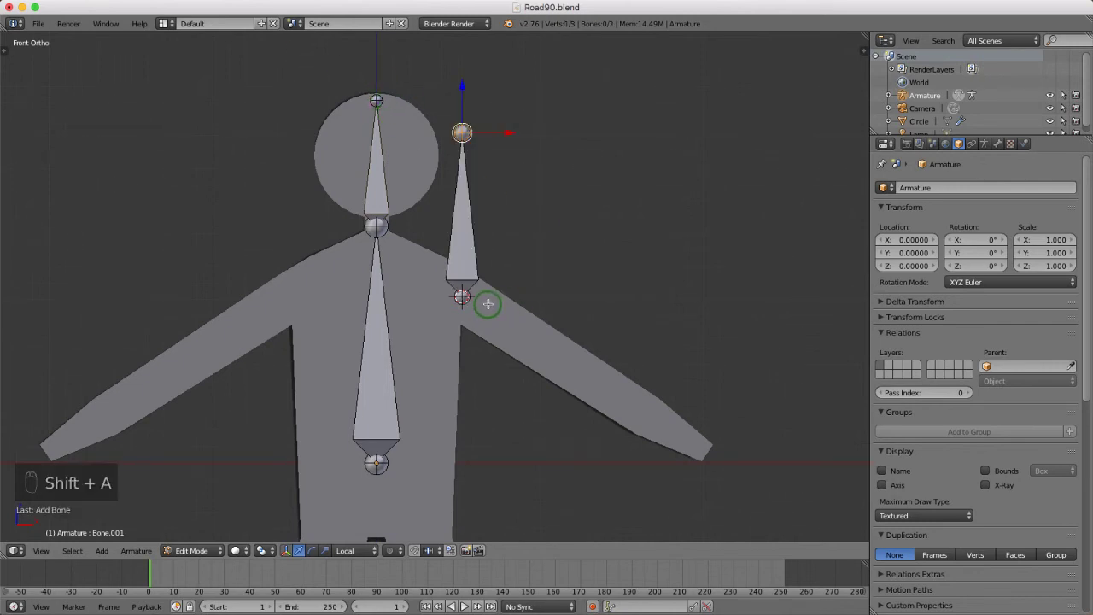
# Move the shoulder bone's tip outward and down to the elbow so the bone lies along the upper arm
pyautogui.press('g')
pyautogui.press('x')
pyautogui.click(645, 175)
pyautogui.moveTo(596, 92); pyautogui.dragTo(552, 334)
pyautogui.moveTo(647, 376); pyautogui.dragTo(626, 374)
pyautogui.moveTo(577, 350); pyautogui.dragTo(575, 343)
pyautogui.moveTo(621, 370); pyautogui.dragTo(572, 342)
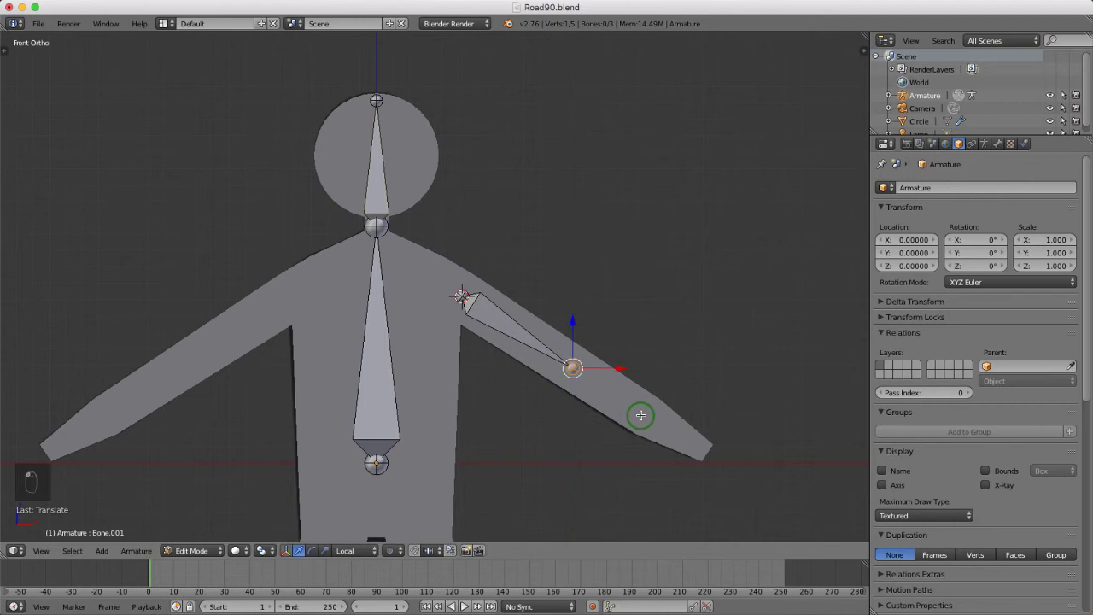
# Extrude three bones down the arm from the elbow, about 0.54, 0.26 and 0.16 units long, ending at the fingertips
pyautogui.press('e')
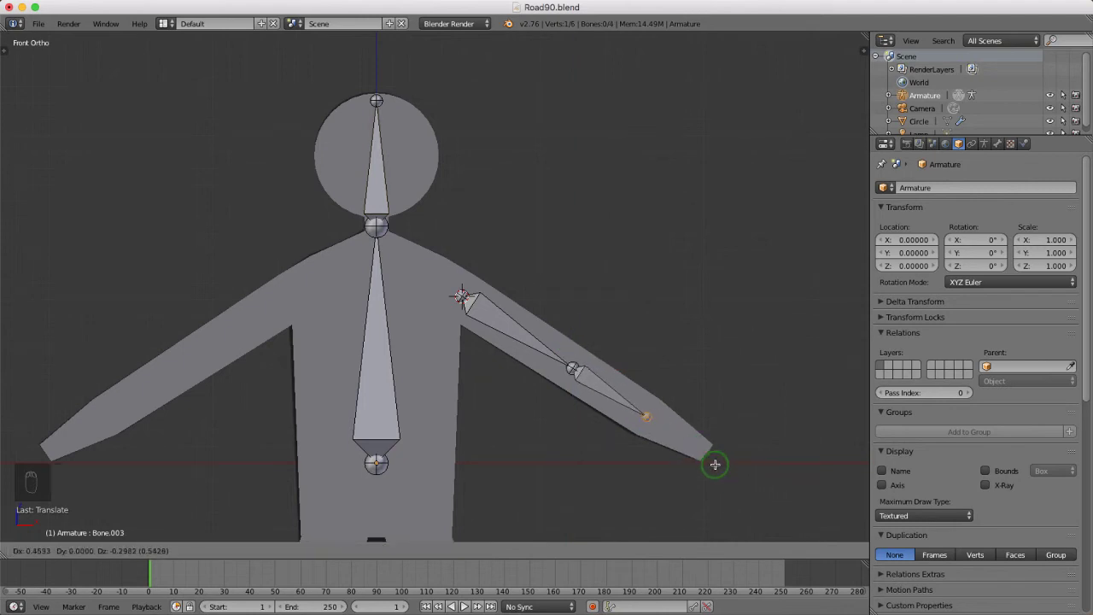
pyautogui.rightClick(715, 464)
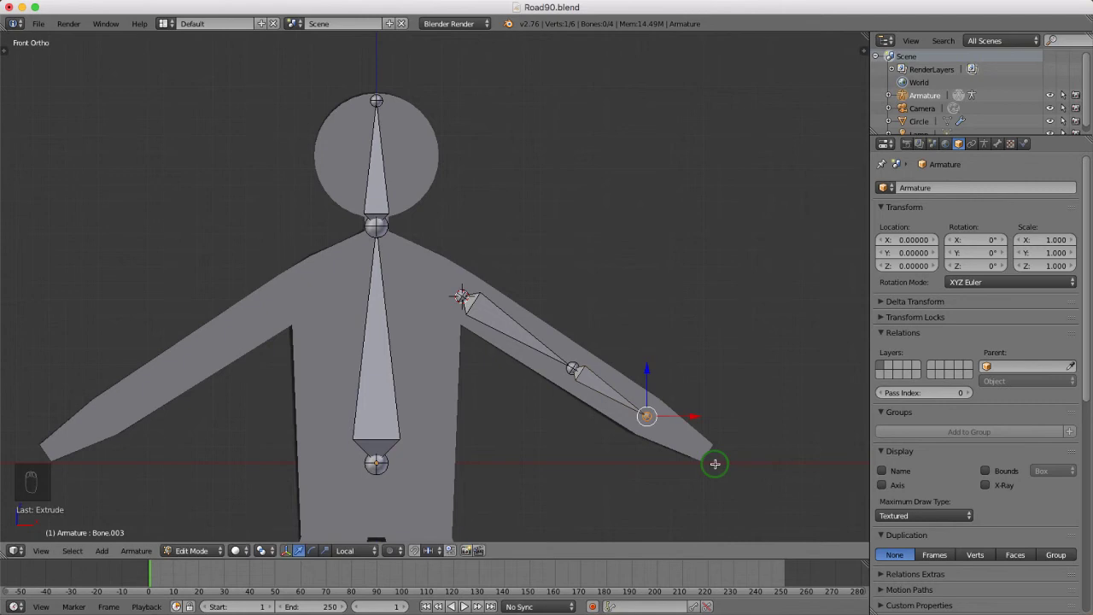
pyautogui.press('e')
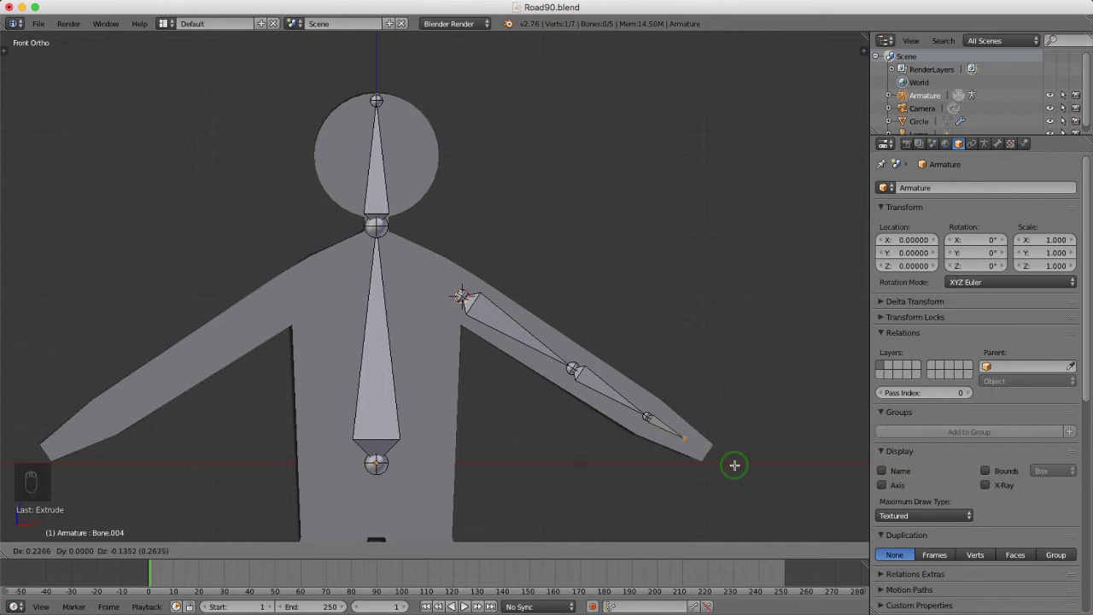
pyautogui.click(734, 465)
pyautogui.press('e')
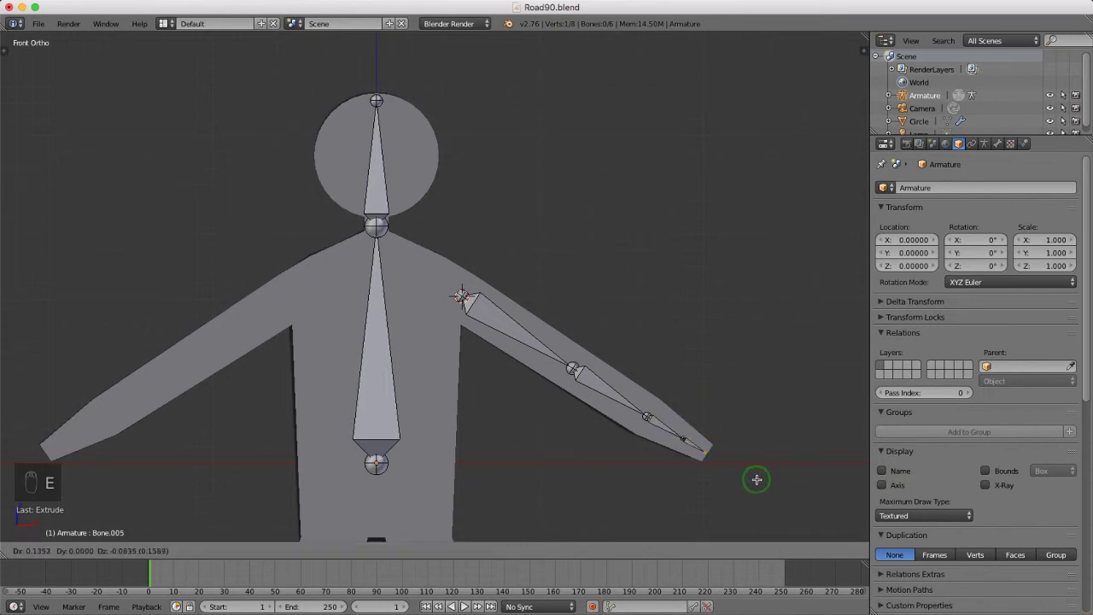
pyautogui.click(759, 481)
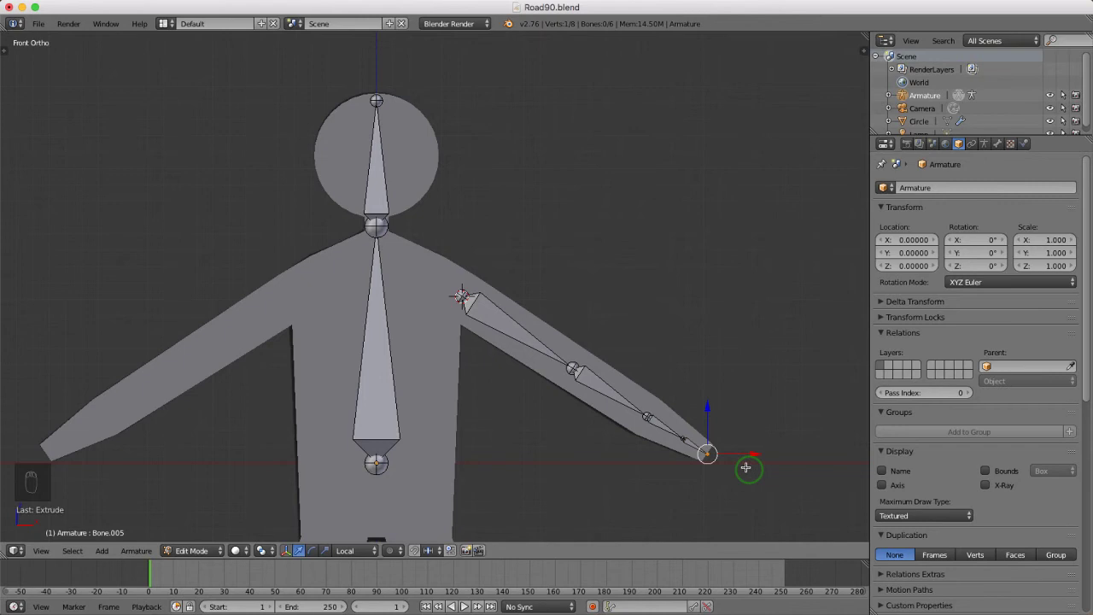
# Put the figure mesh in Edit Mode and compare its arm edge loops with the positions of the arm bone joints
pyautogui.scroll(4, 722, 449)
pyautogui.press('Tab')
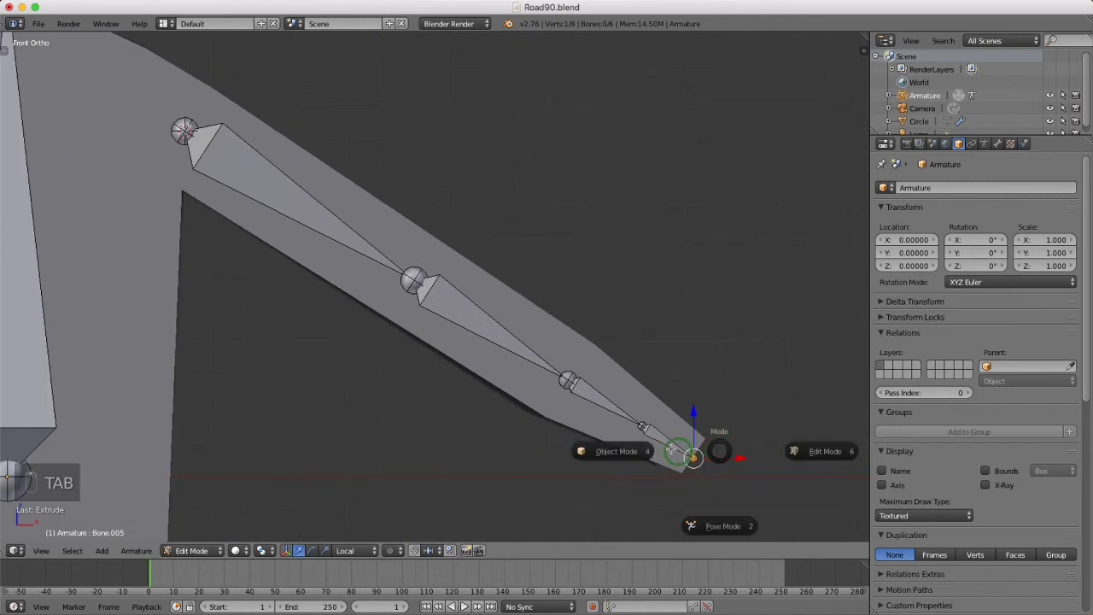
pyautogui.click(626, 452)
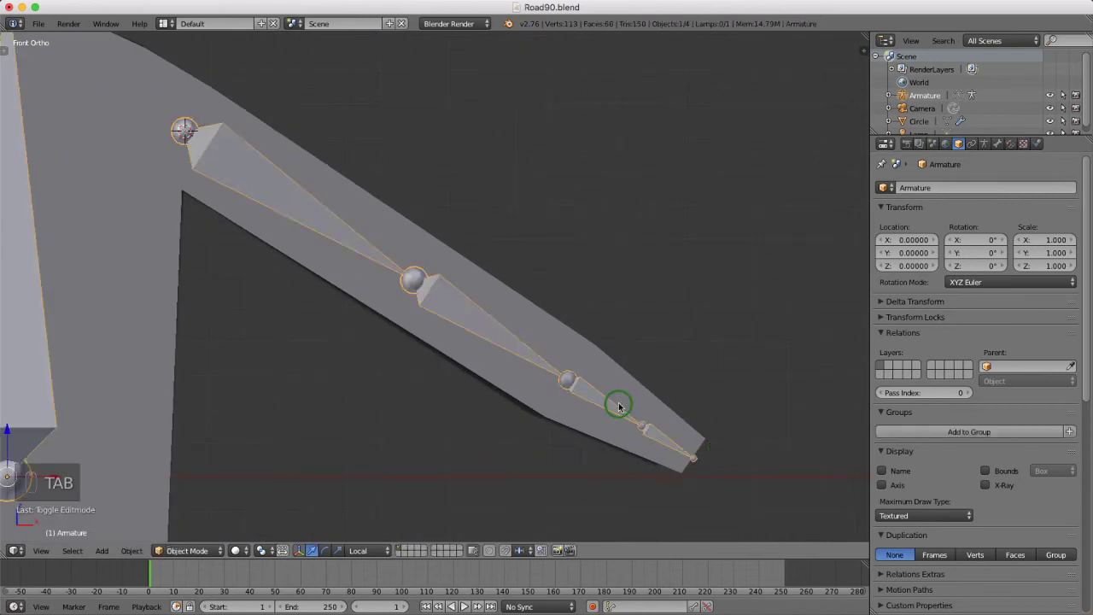
pyautogui.rightClick(628, 386)
pyautogui.press('Tab')
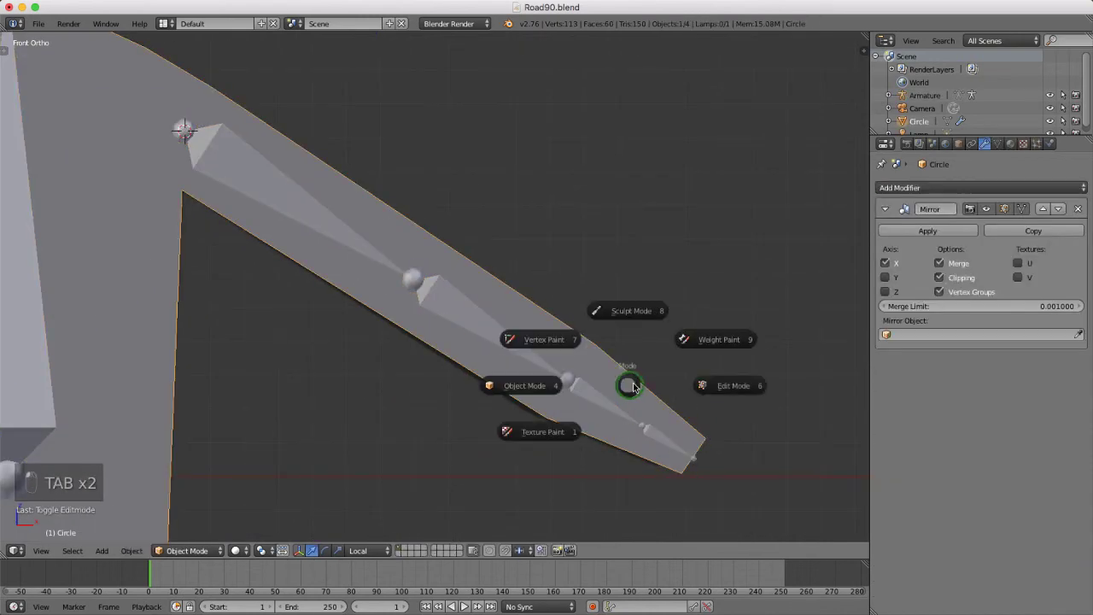
pyautogui.click(722, 385)
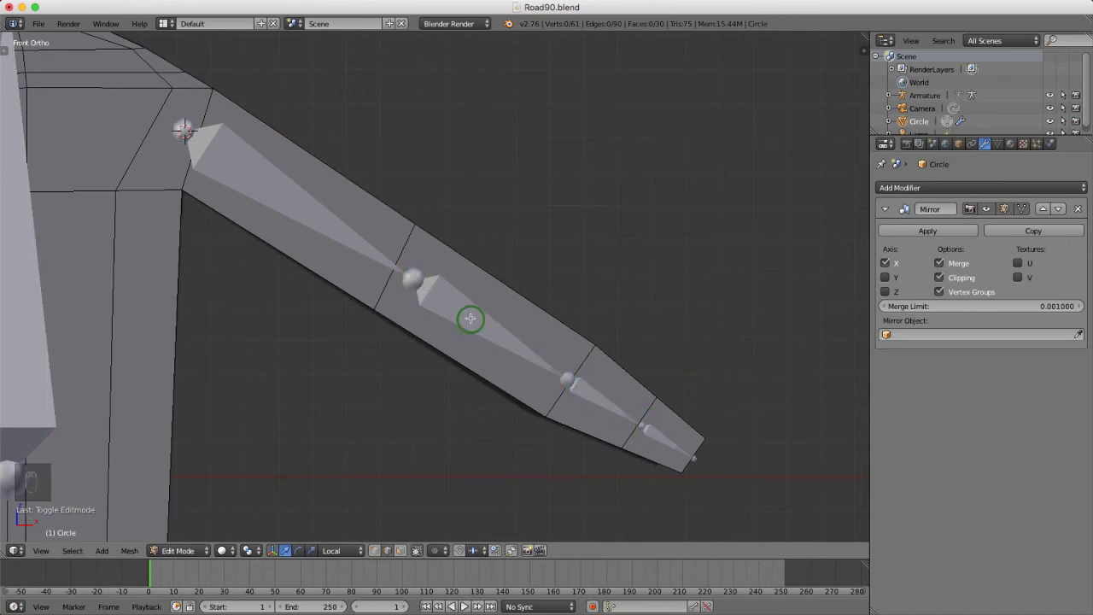
pyautogui.scroll(-3, 478, 319)
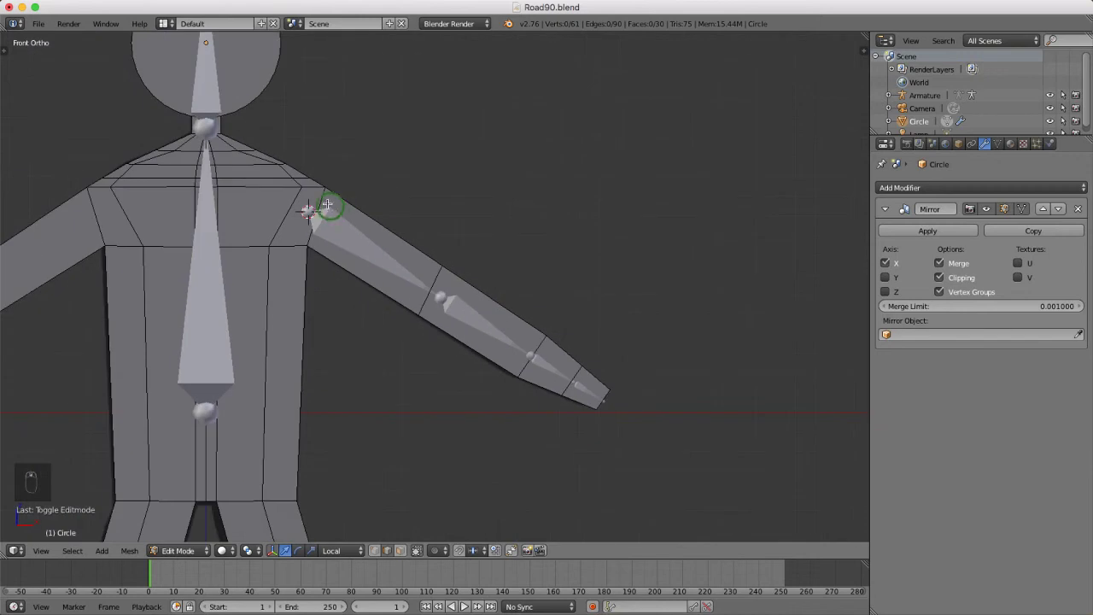
pyautogui.scroll(4, 386, 233)
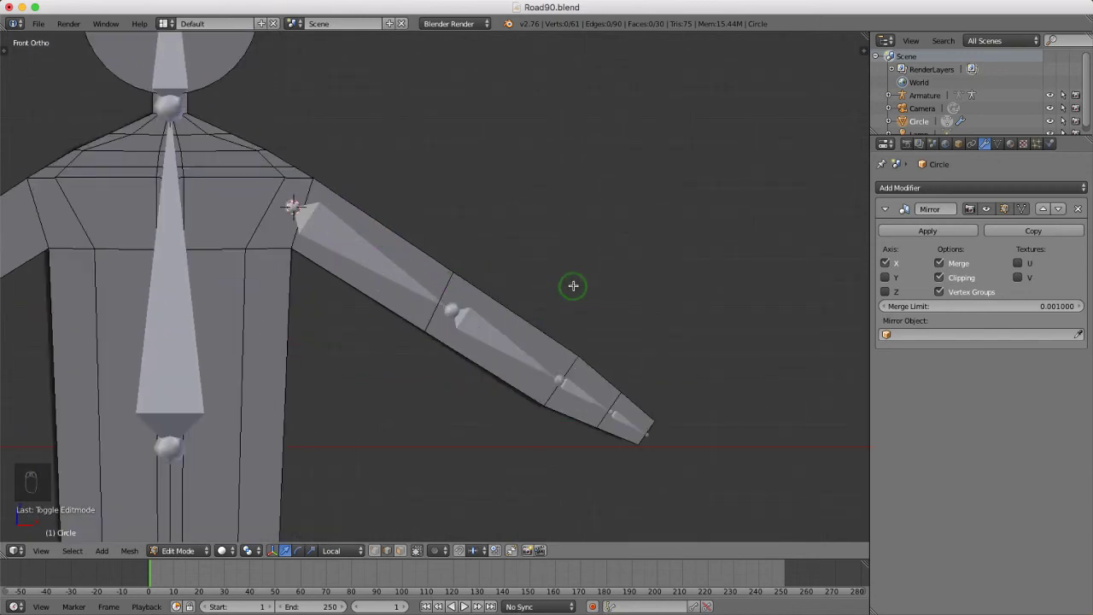
# Return to editing the armature and shift the elbow joint about 0.04 units up and inward toward the elbow edge loop
pyautogui.press('Tab')
pyautogui.click(461, 287)
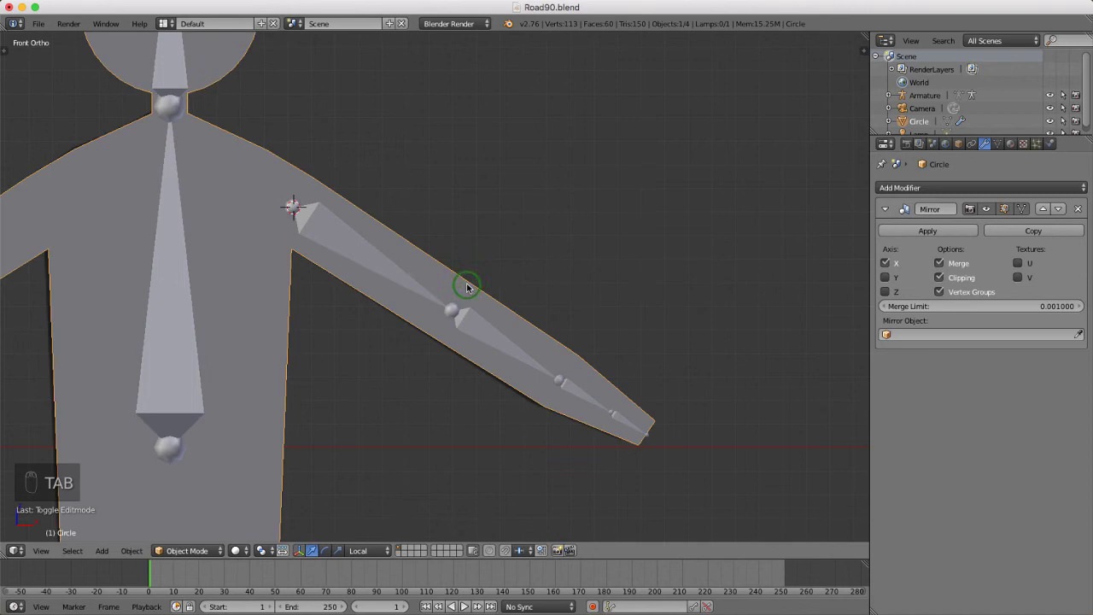
pyautogui.rightClick(397, 275)
pyautogui.press('Tab')
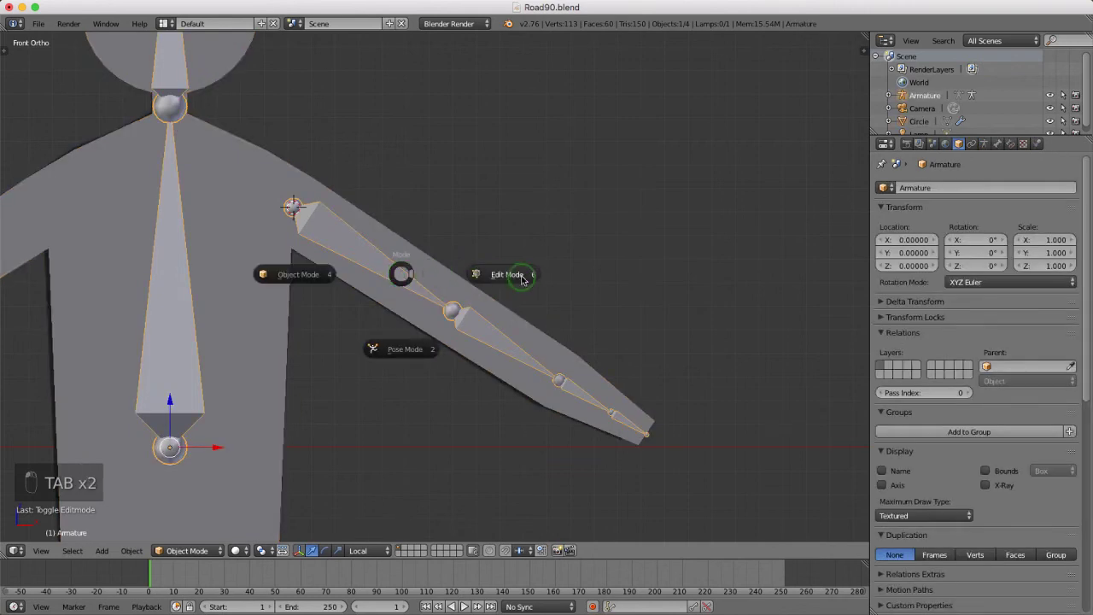
pyautogui.click(510, 274)
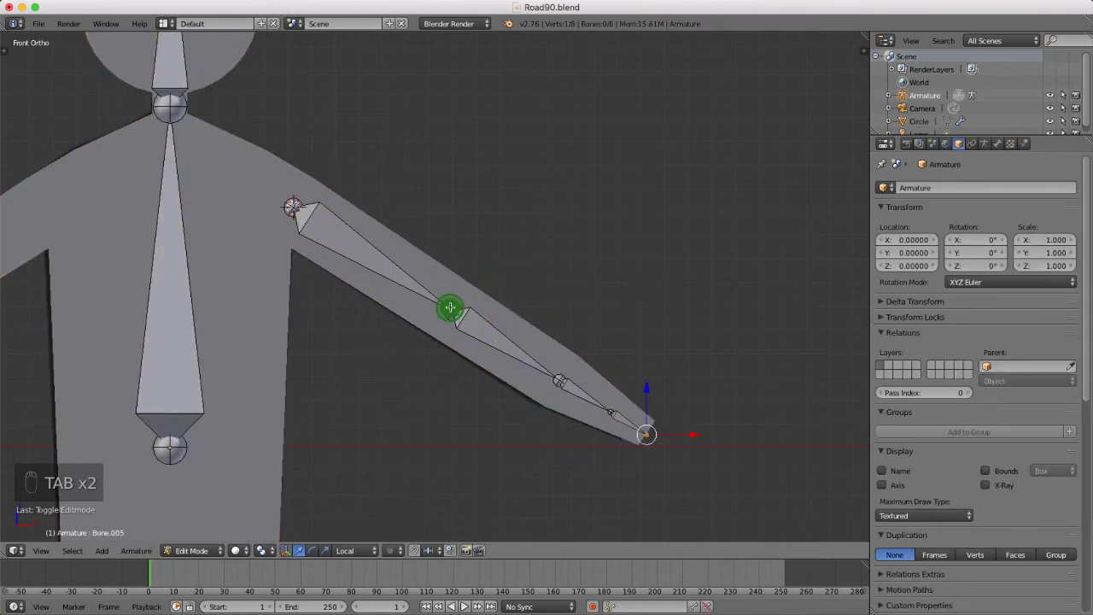
pyautogui.rightClick(450, 308)
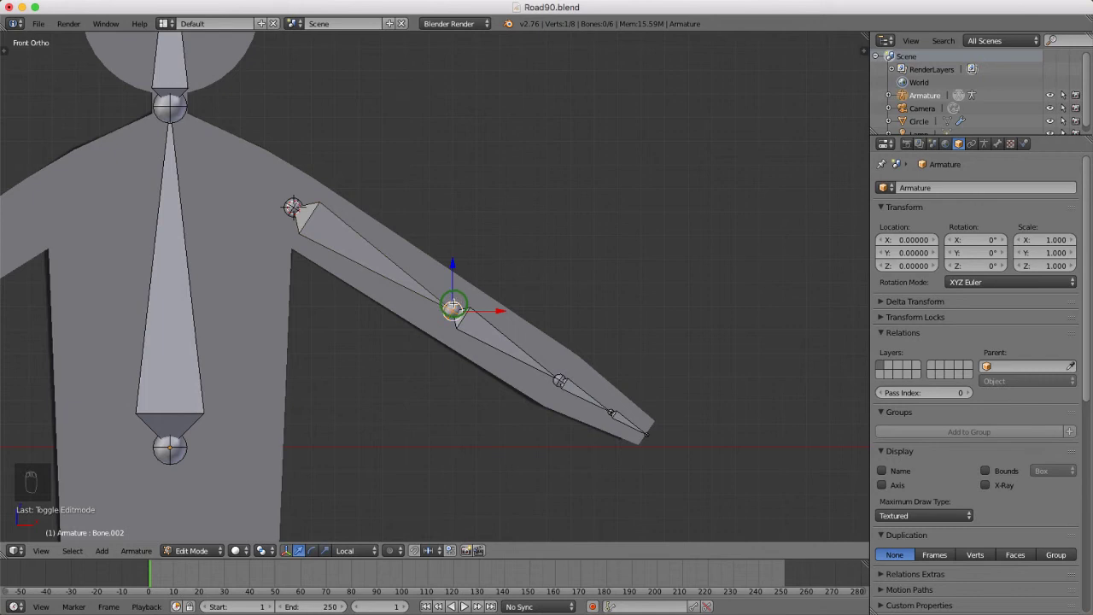
pyautogui.press('g')
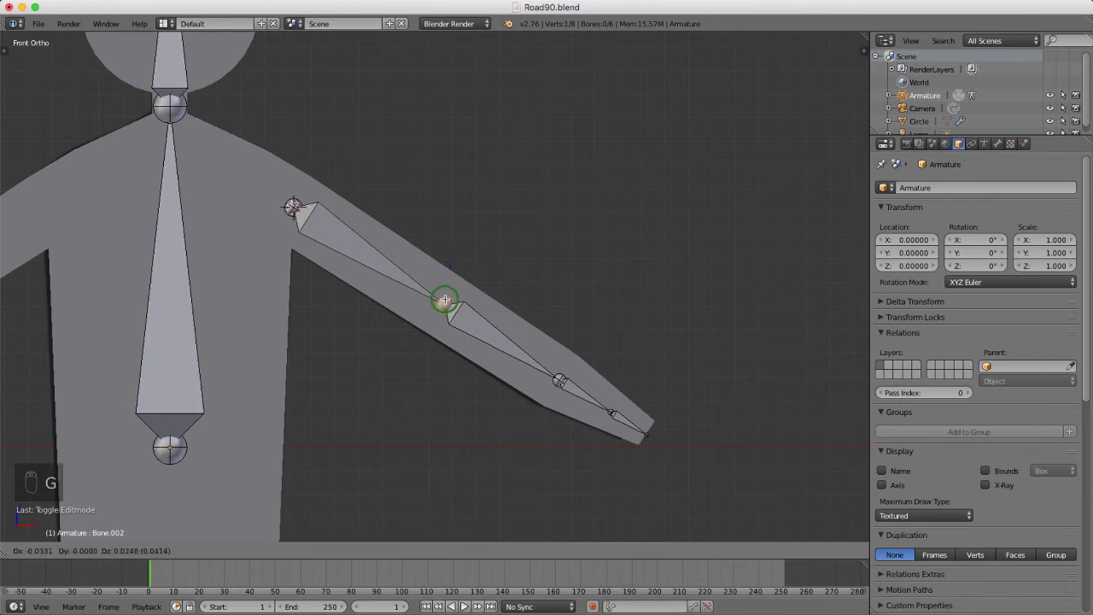
pyautogui.click(445, 299)
# Nudge the joint between the last two hand bones slightly back toward the wrist
pyautogui.scroll(6, 632, 430)
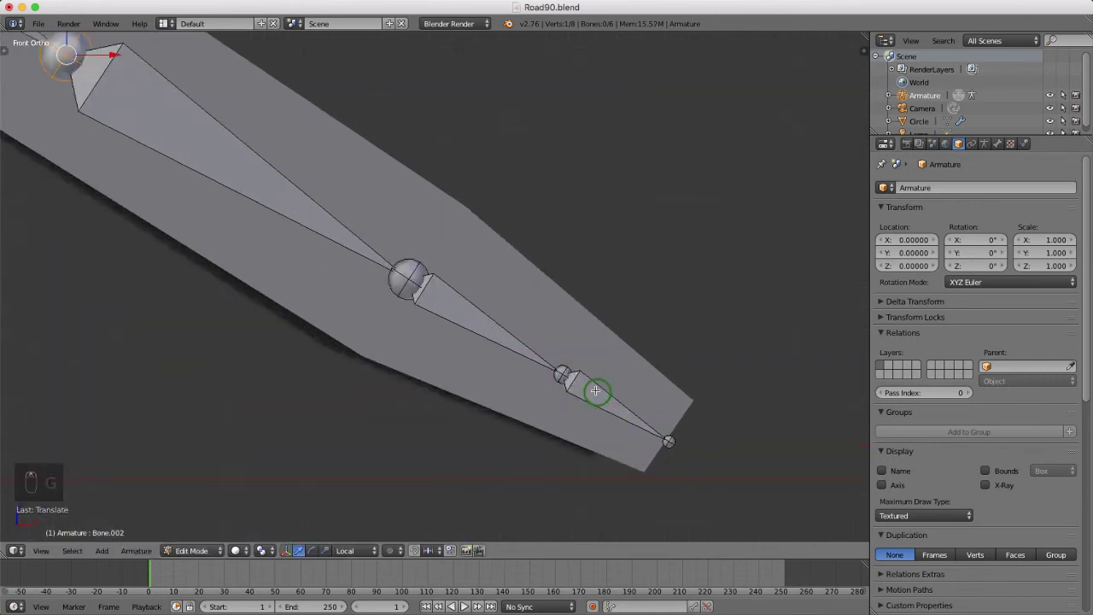
pyautogui.rightClick(555, 370)
pyautogui.press('g')
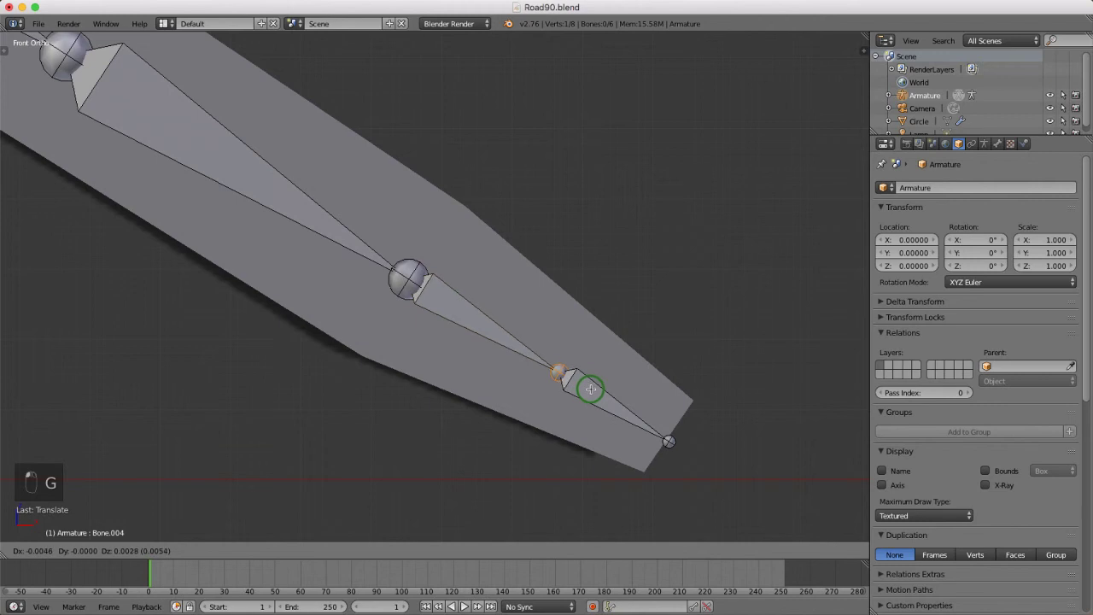
pyautogui.click(587, 389)
# Place the 3D cursor at the top of the leg on the +X side, deselect the joints and add a bone there
pyautogui.scroll(-6, 615, 347)
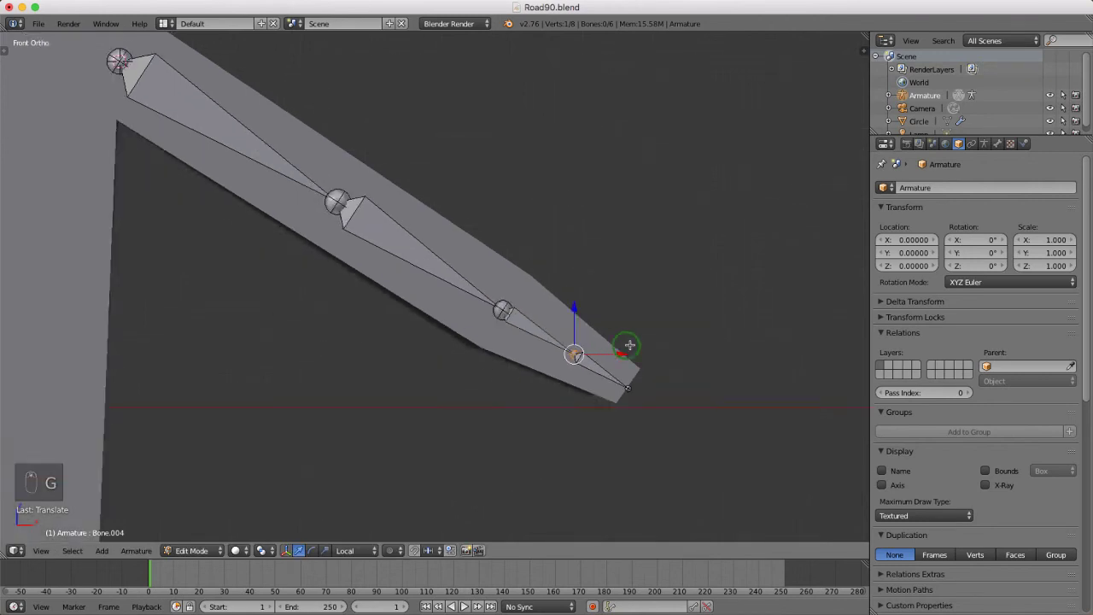
pyautogui.scroll(-3, 648, 359)
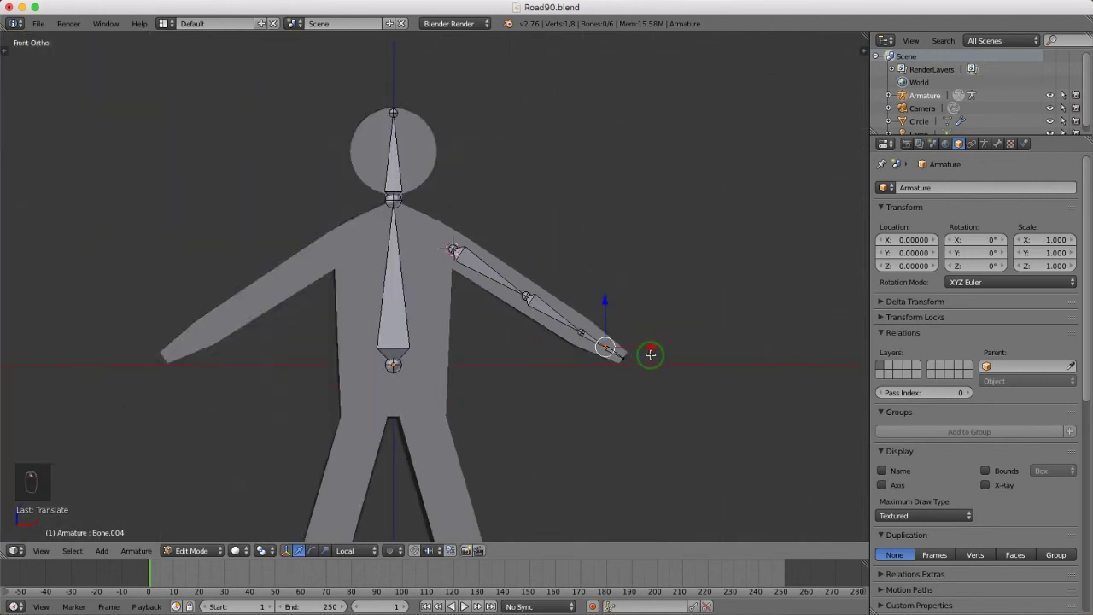
pyautogui.scroll(4, 454, 404)
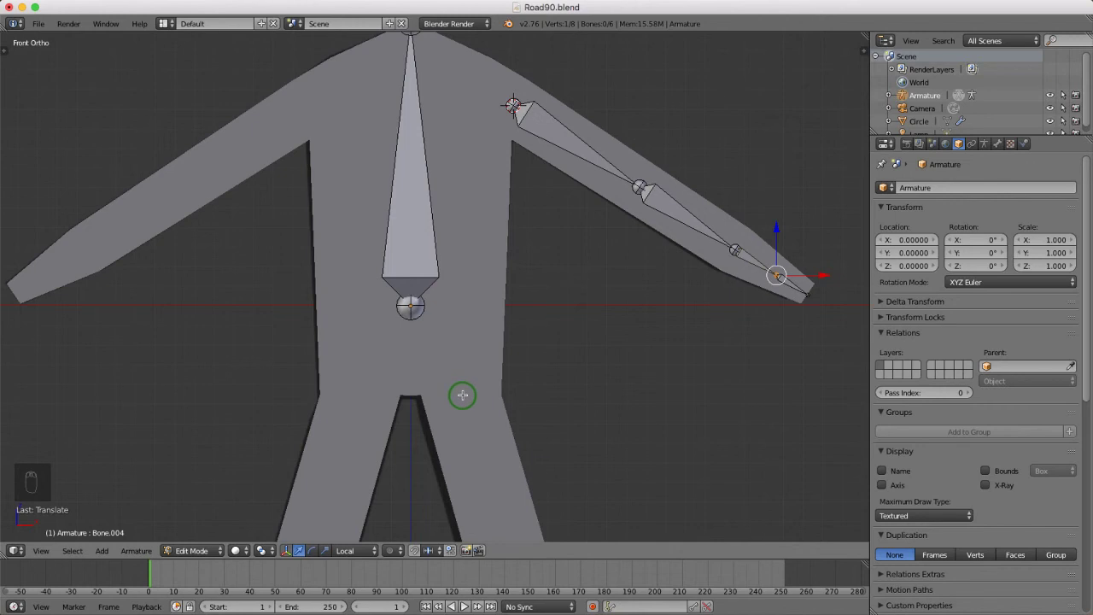
pyautogui.scroll(-5, 501, 325)
pyautogui.press('a')
pyautogui.hotkey('shift', 'a')
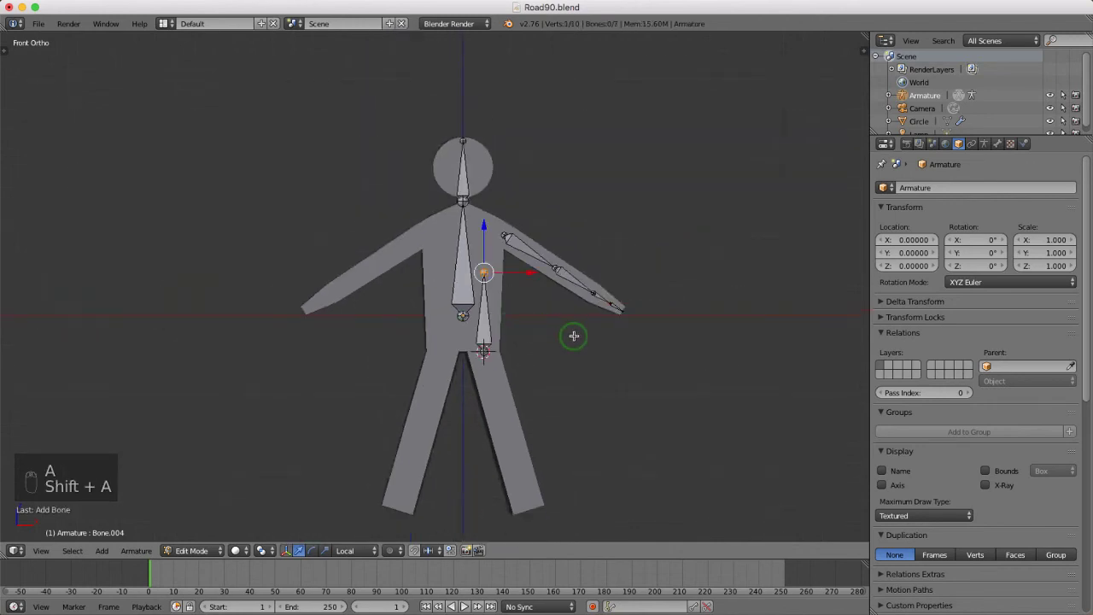
# Move the new leg bone's tip down into the leg and about 0.25 units outward toward the knee
pyautogui.press('g')
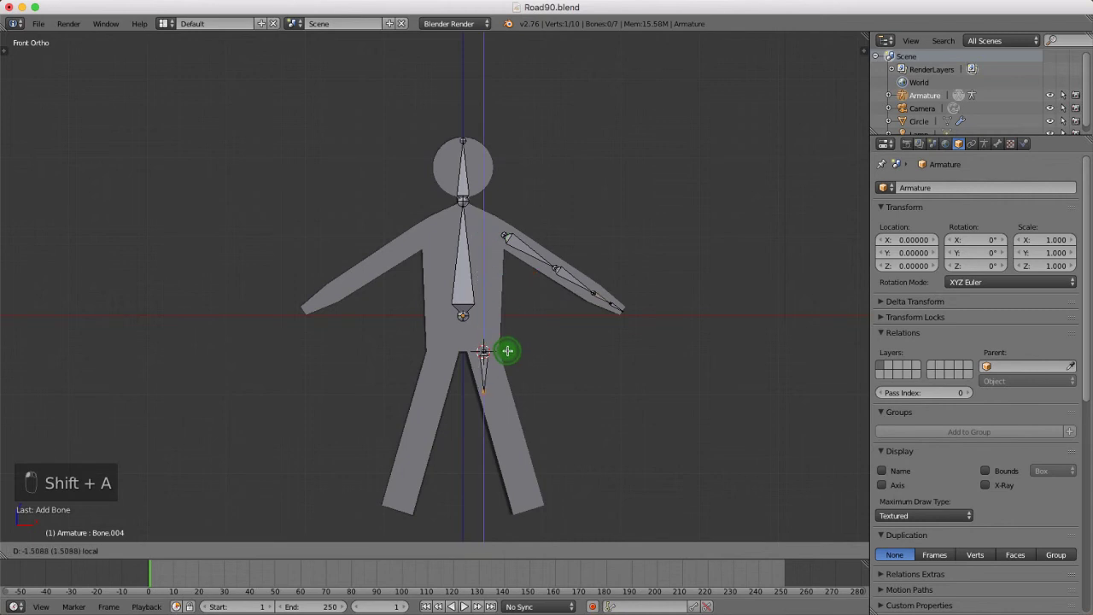
pyautogui.click(514, 373)
pyautogui.scroll(5, 501, 452)
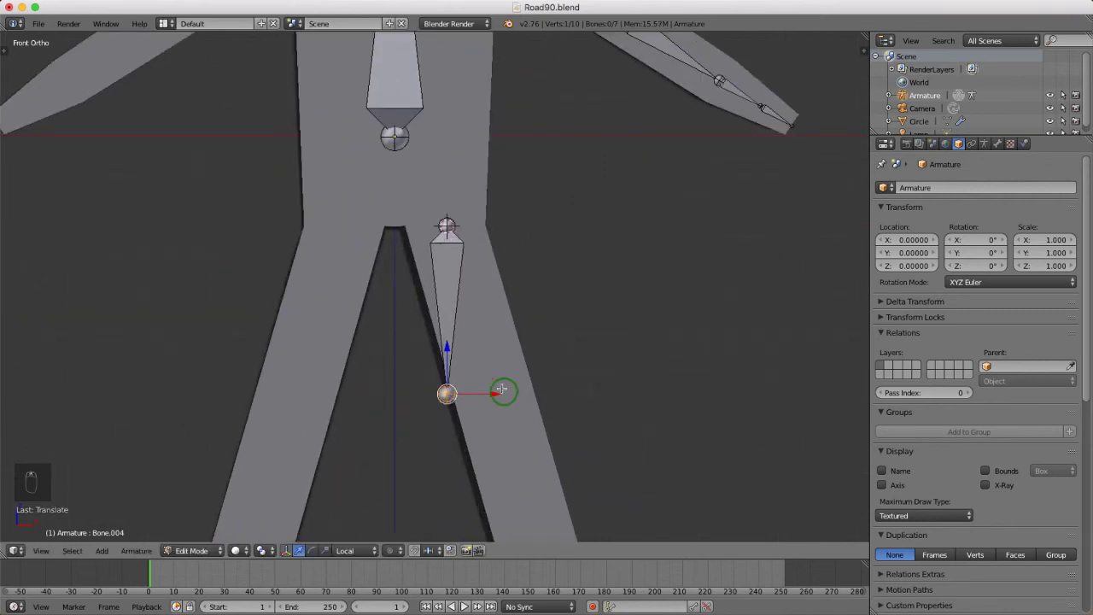
pyautogui.press('g')
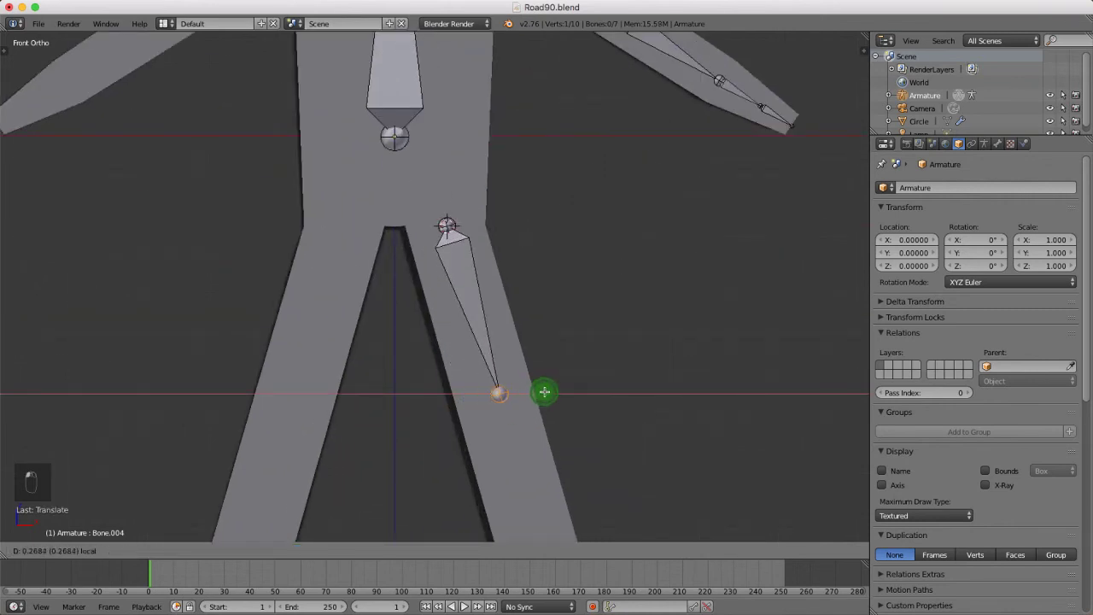
pyautogui.click(539, 389)
pyautogui.scroll(-5, 528, 324)
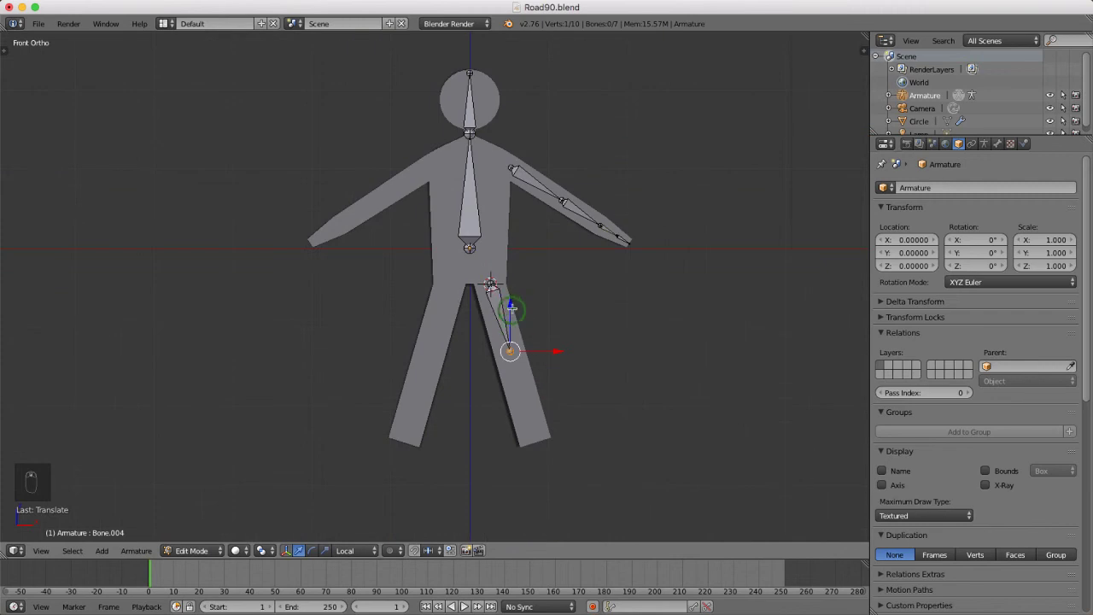
# Lower the knee joint about 0.1 units and shift it slightly outward along X to centre it in the leg
pyautogui.press('g')
pyautogui.press('z')
pyautogui.press('z')
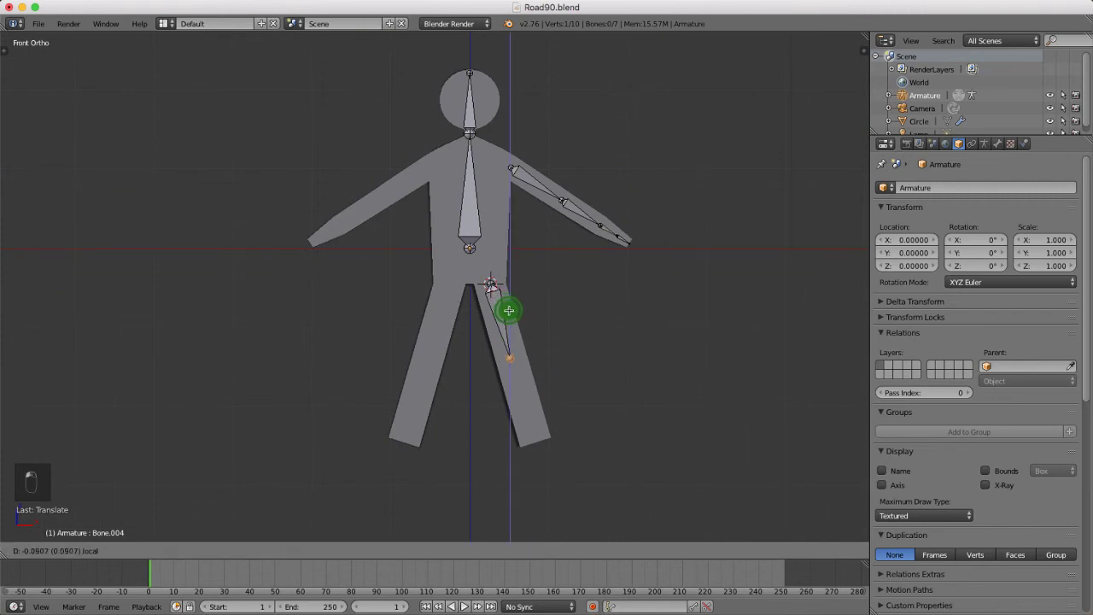
pyautogui.scroll(5, 508, 312)
pyautogui.press('x')
pyautogui.press('x')
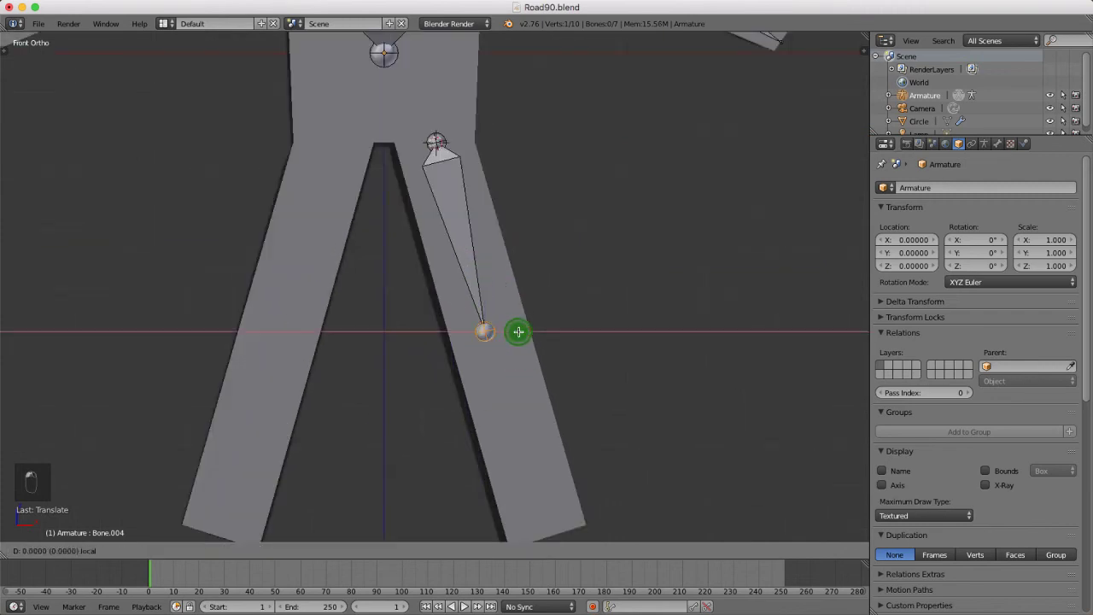
pyautogui.click(522, 332)
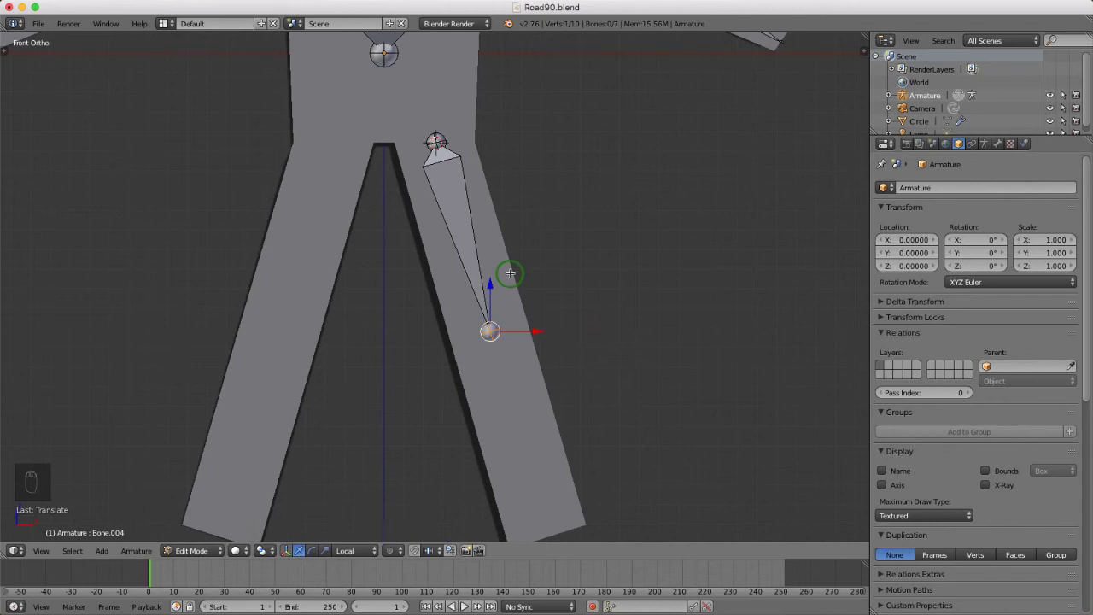
# Extrude a lower-leg bone about 1.04 units long from the knee joint to the end of the foot
pyautogui.scroll(-5, 512, 325)
pyautogui.press('e')
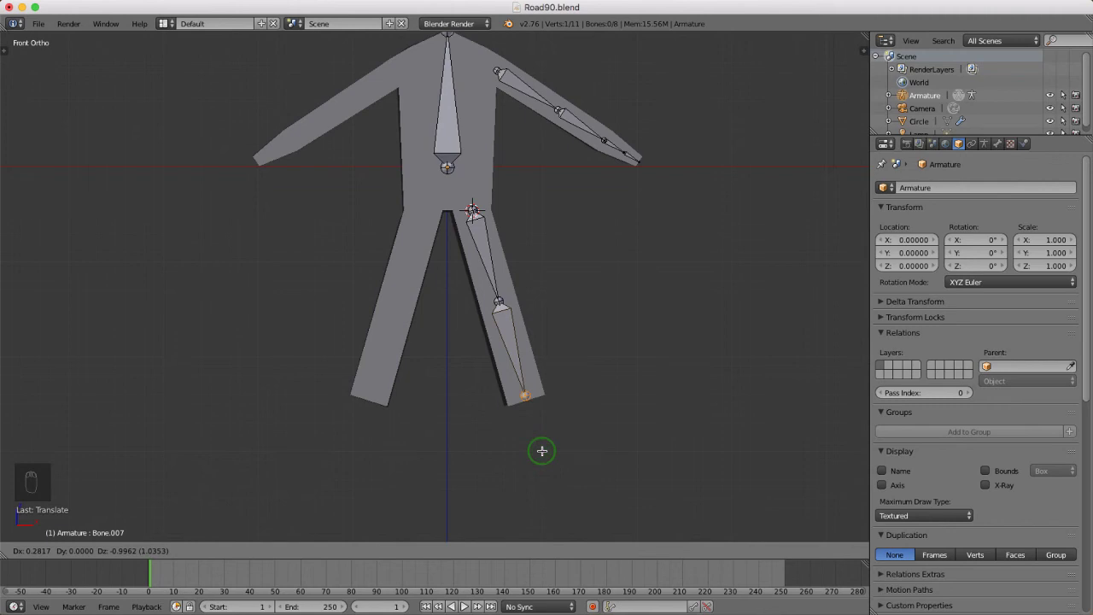
pyautogui.click(541, 451)
pyautogui.scroll(-2, 479, 403)
pyautogui.keyDown('shift'); pyautogui.moveTo(485, 250); pyautogui.dragTo(483, 316, button='middle'); pyautogui.keyUp('shift')
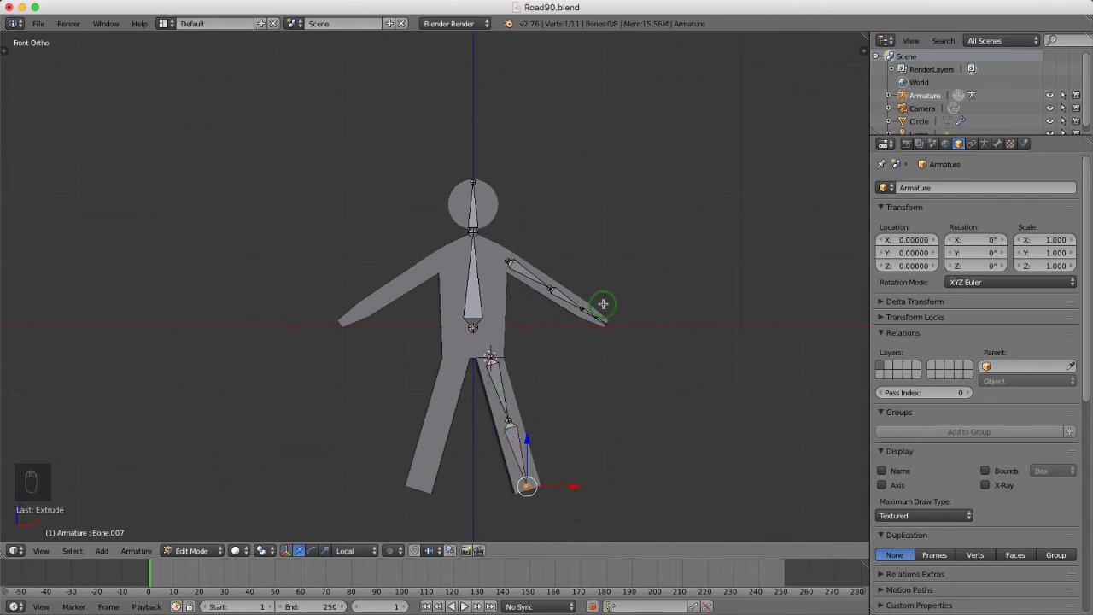
# Select all four arm bones on the +X side, from the upper arm to the last hand bone
pyautogui.keyDown('shift'); pyautogui.moveTo(551, 291); pyautogui.dragTo(549, 290, button='middle'); pyautogui.keyUp('shift')
pyautogui.rightClick(523, 271)
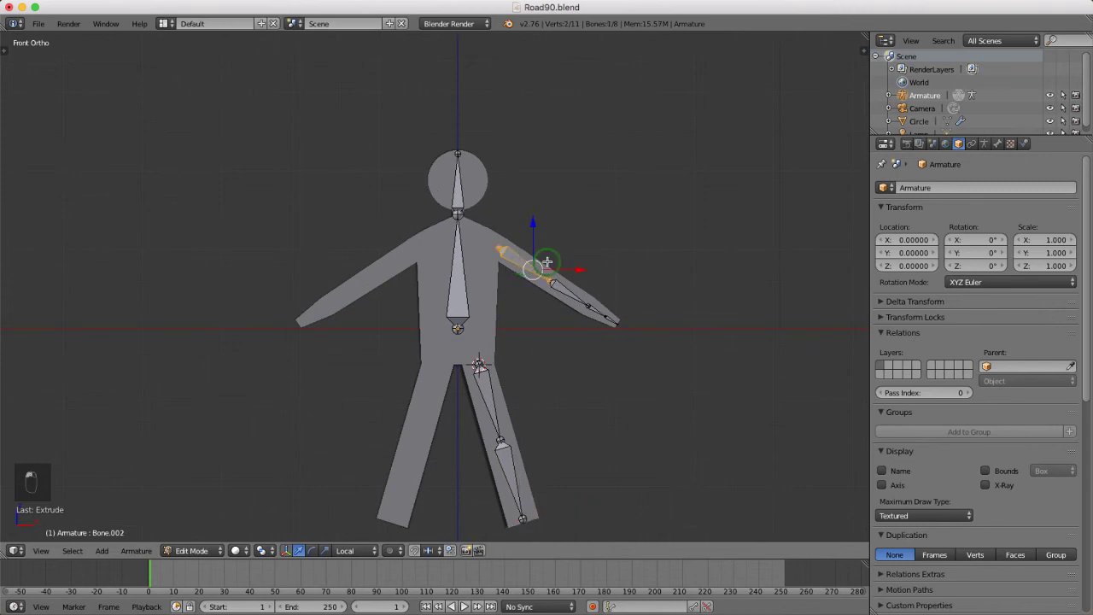
pyautogui.scroll(4, 526, 272)
pyautogui.keyDown('shift'); pyautogui.rightClick(577, 309); pyautogui.keyUp('shift')
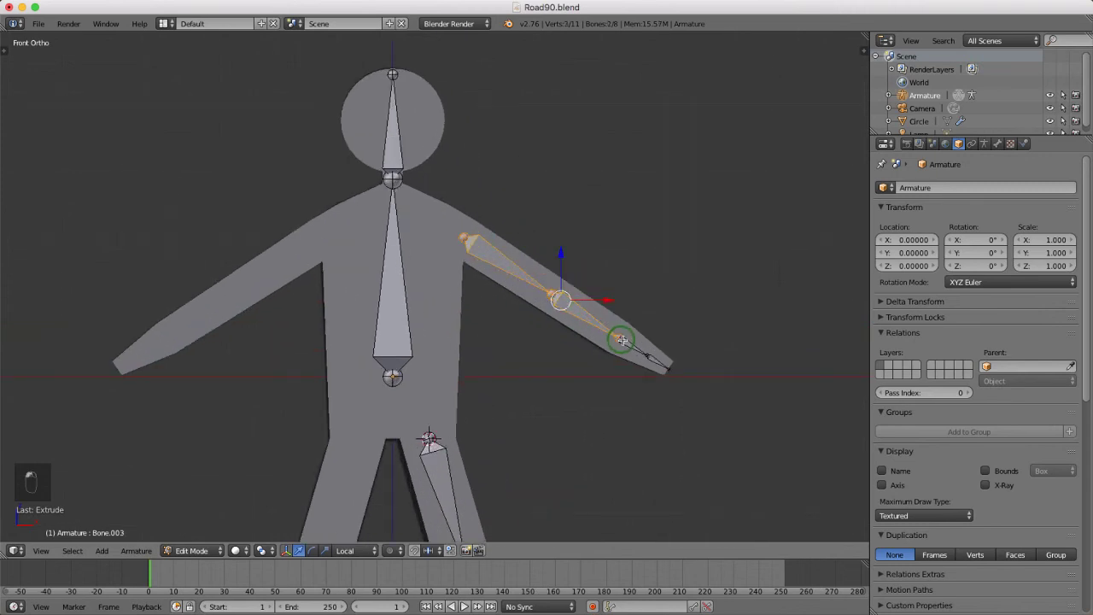
pyautogui.keyDown('shift'); pyautogui.rightClick(641, 350); pyautogui.keyUp('shift')
pyautogui.press('e')
pyautogui.click(669, 371)
pyautogui.scroll(-3, 683, 367)
pyautogui.scroll(7, 684, 367)
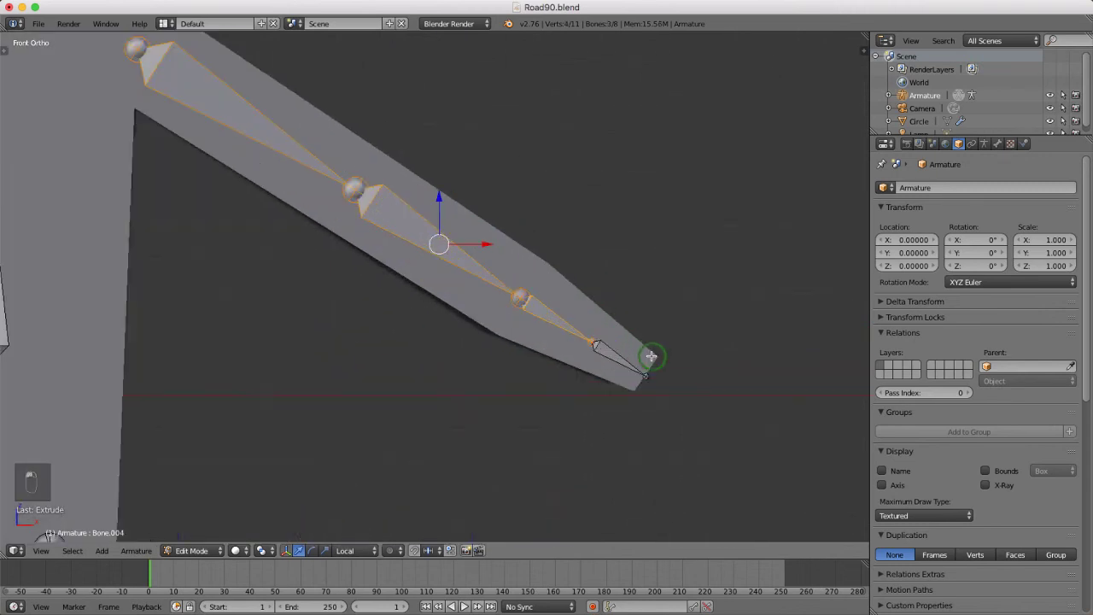
pyautogui.scroll(-4, 564, 231)
pyautogui.scroll(-2, 444, 365)
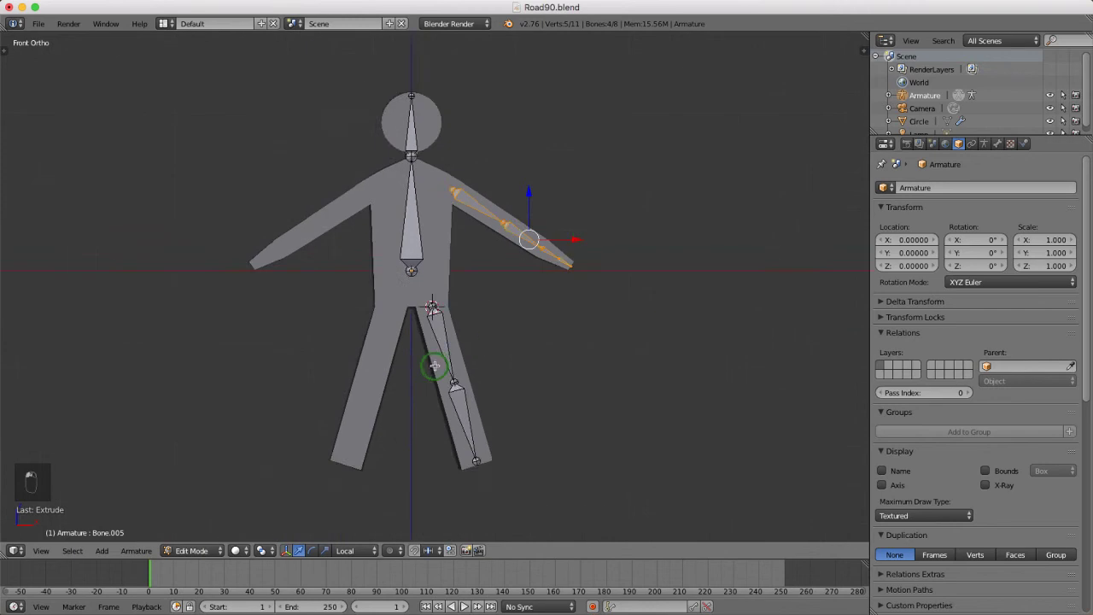
# Add the upper and lower leg bones on the +X side to the arm bone selection
pyautogui.scroll(2, 444, 319)
pyautogui.keyDown('shift'); pyautogui.rightClick(452, 332); pyautogui.keyUp('shift')
pyautogui.keyDown('shift'); pyautogui.rightClick(477, 407); pyautogui.keyUp('shift')
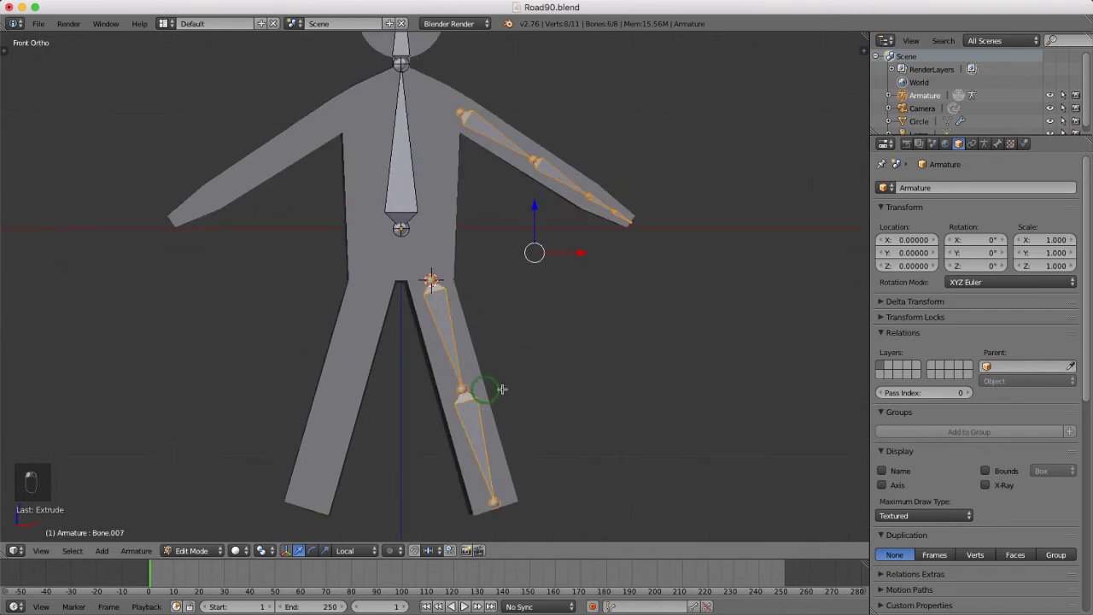
pyautogui.scroll(-2, 587, 388)
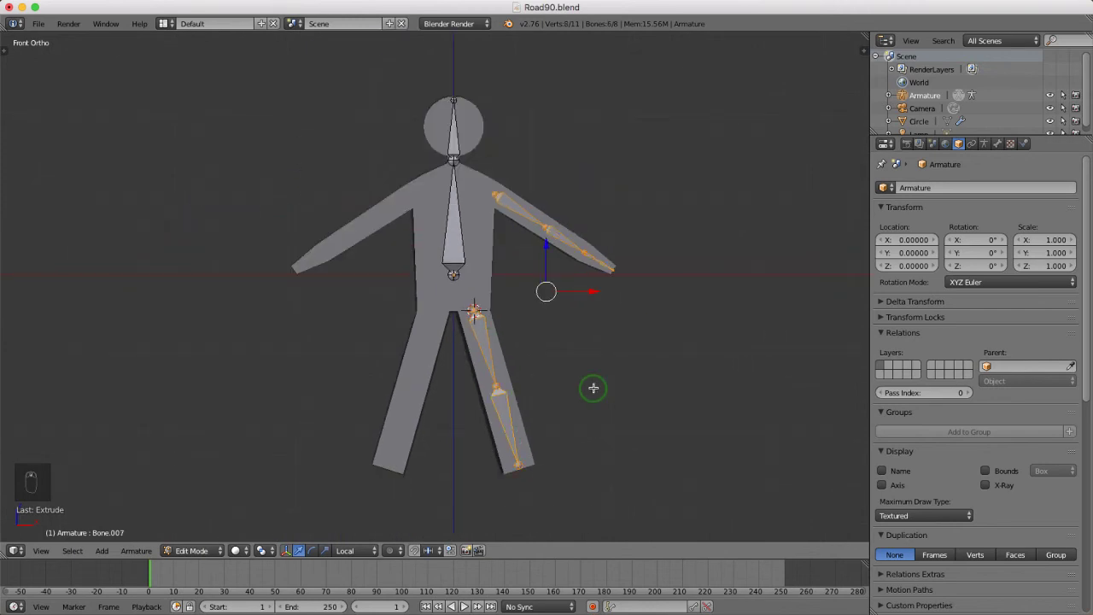
# Snap the 3D cursor to the scene centre and set the pivot point to 3D Cursor
pyautogui.hotkey('shift', 's')
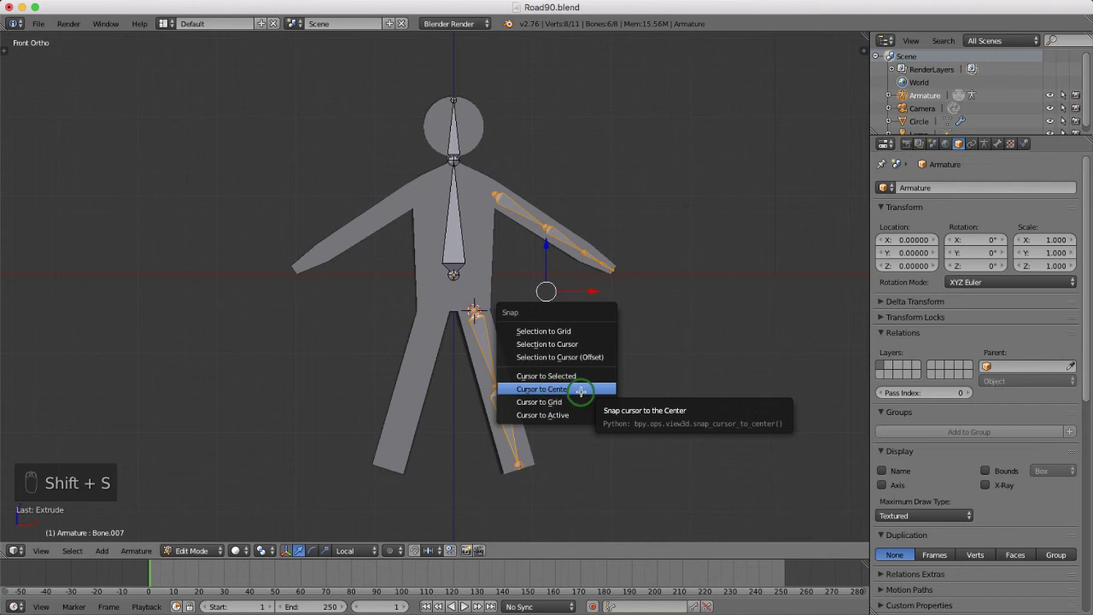
pyautogui.click(585, 389)
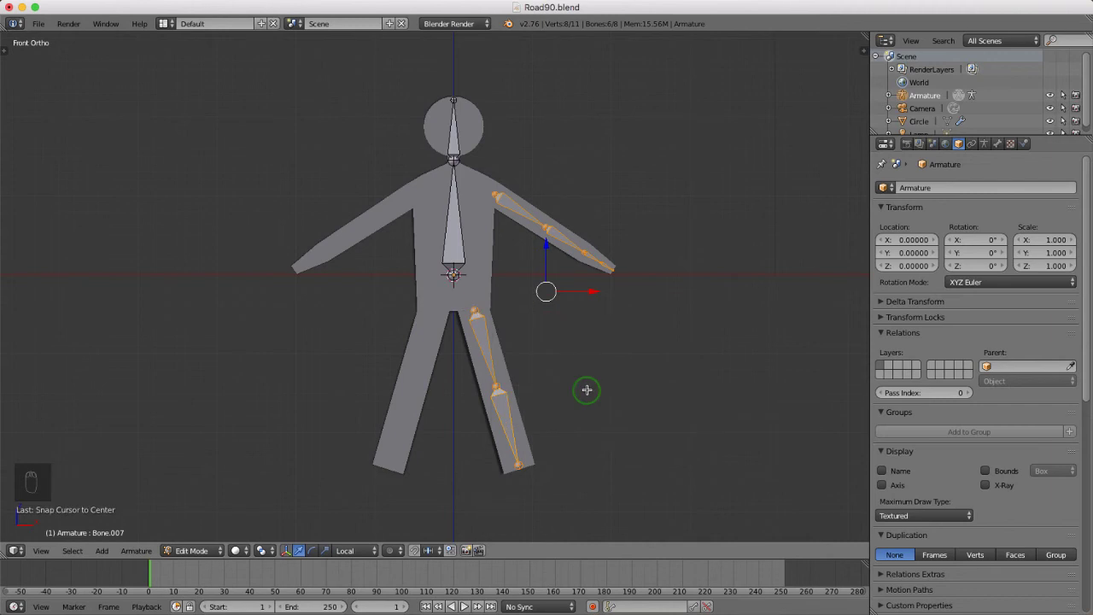
pyautogui.press('.')
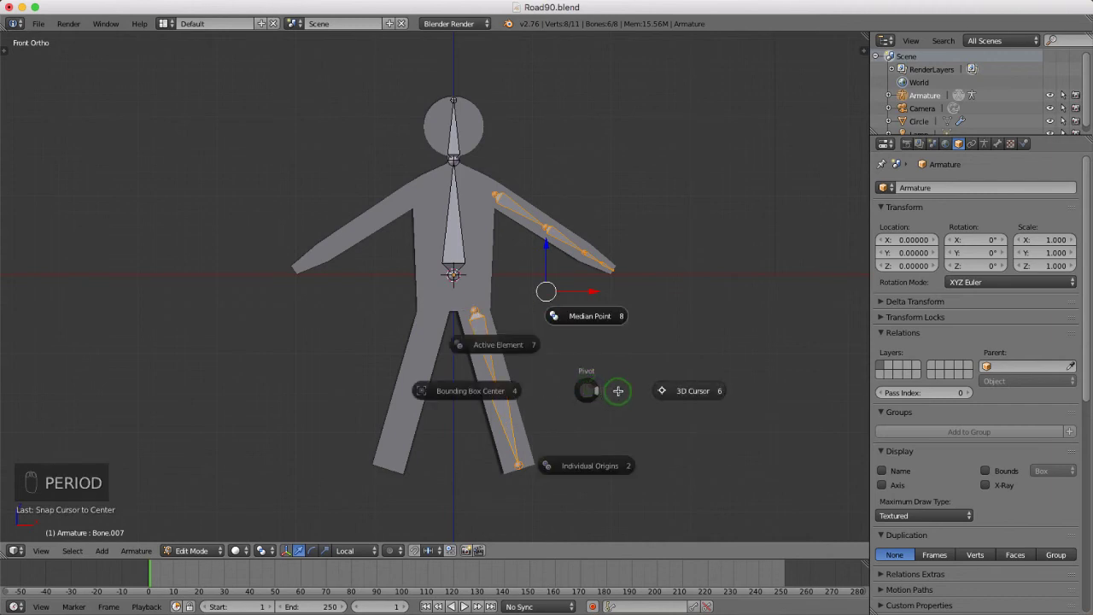
pyautogui.click(698, 391)
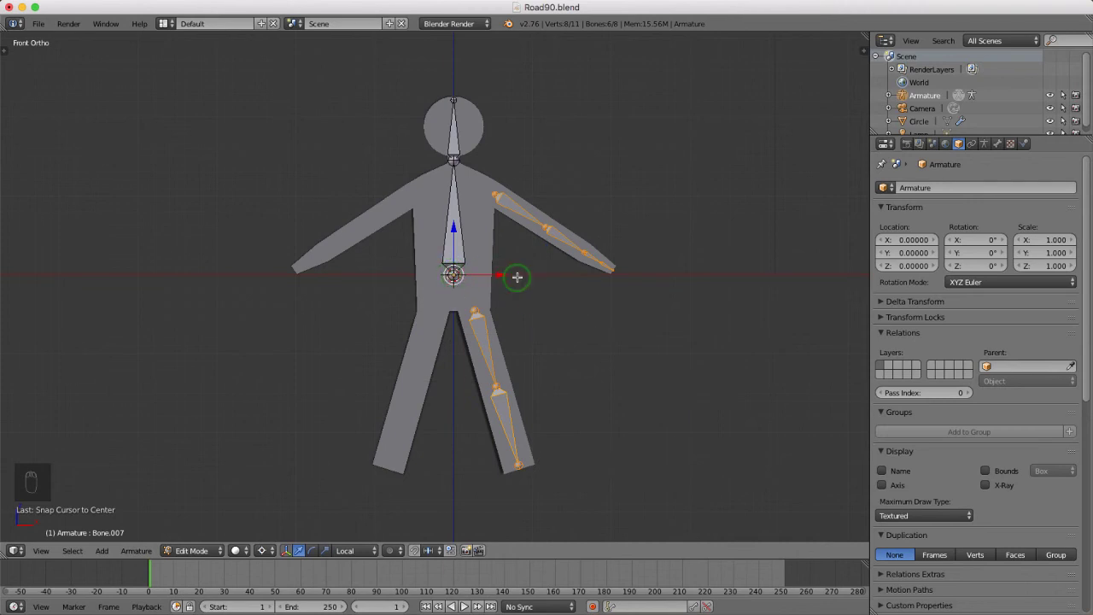
# Duplicate the selected arm and leg bones in place and mirror the copies along global X onto the -X side
pyautogui.hotkey('shift', 'd')
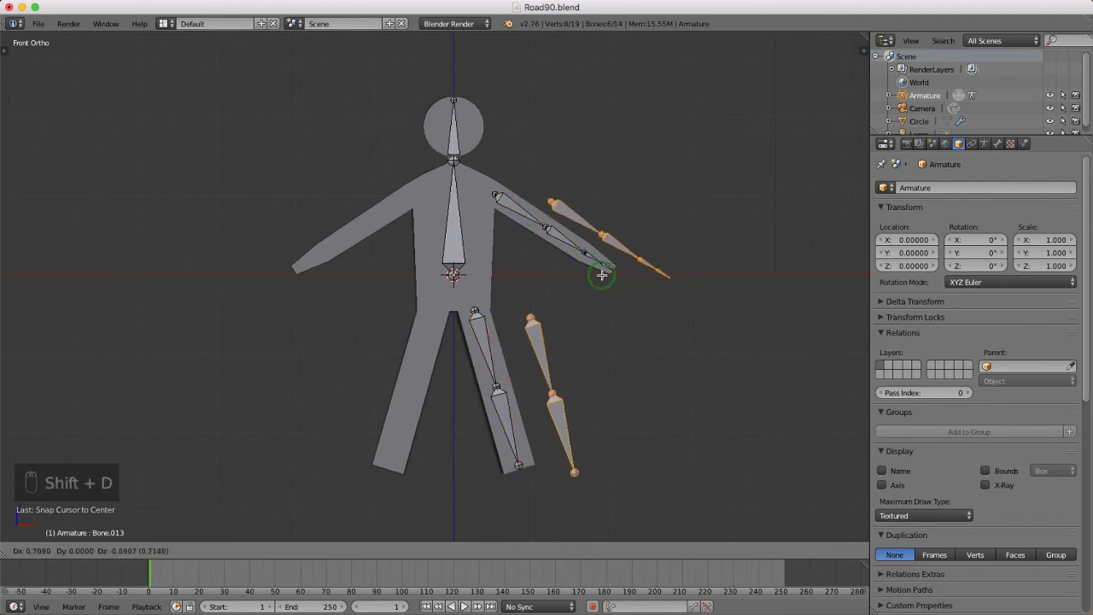
pyautogui.rightClick(591, 244)
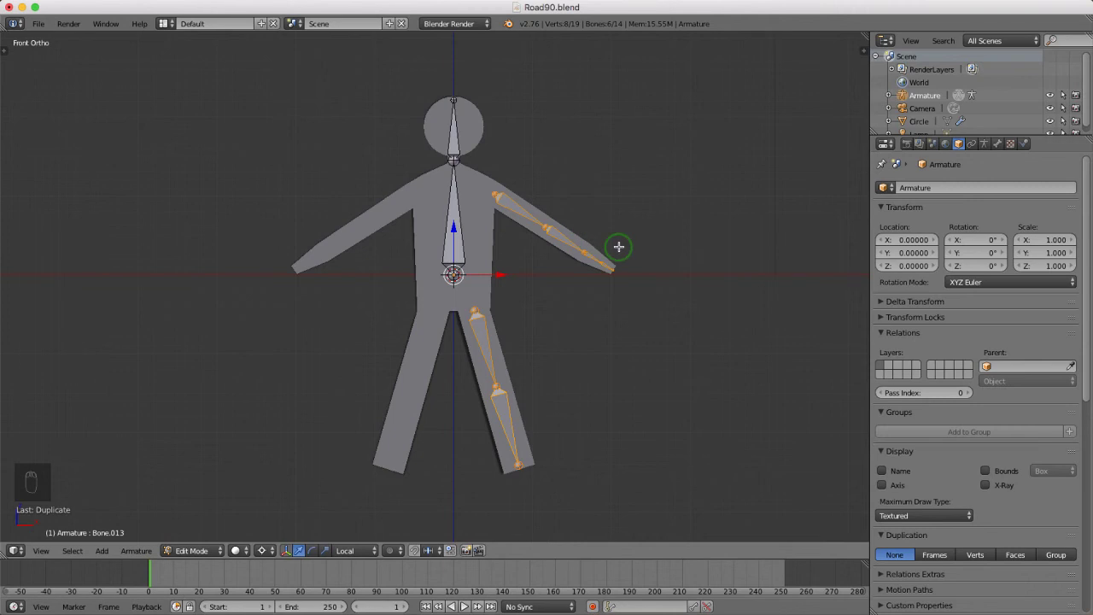
pyautogui.hotkey('ctrl', 'm')
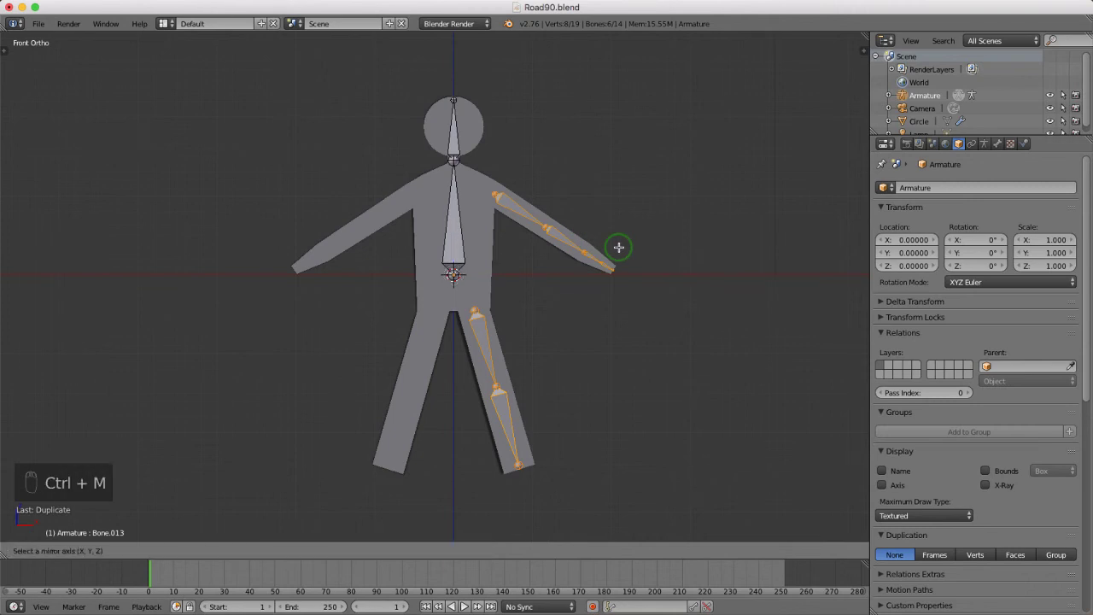
pyautogui.press('x')
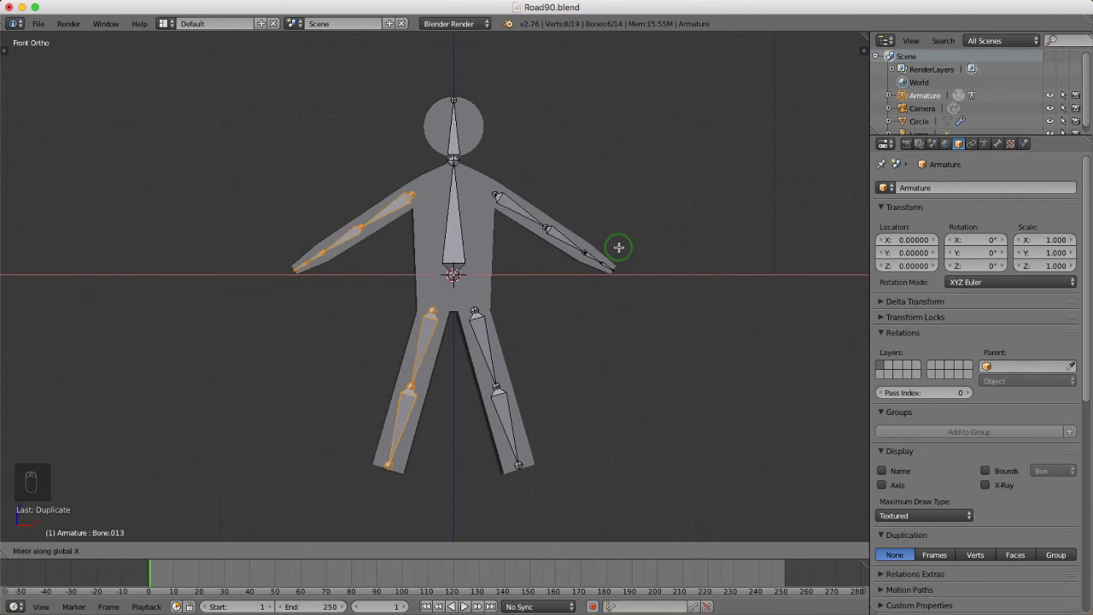
pyautogui.click(618, 246)
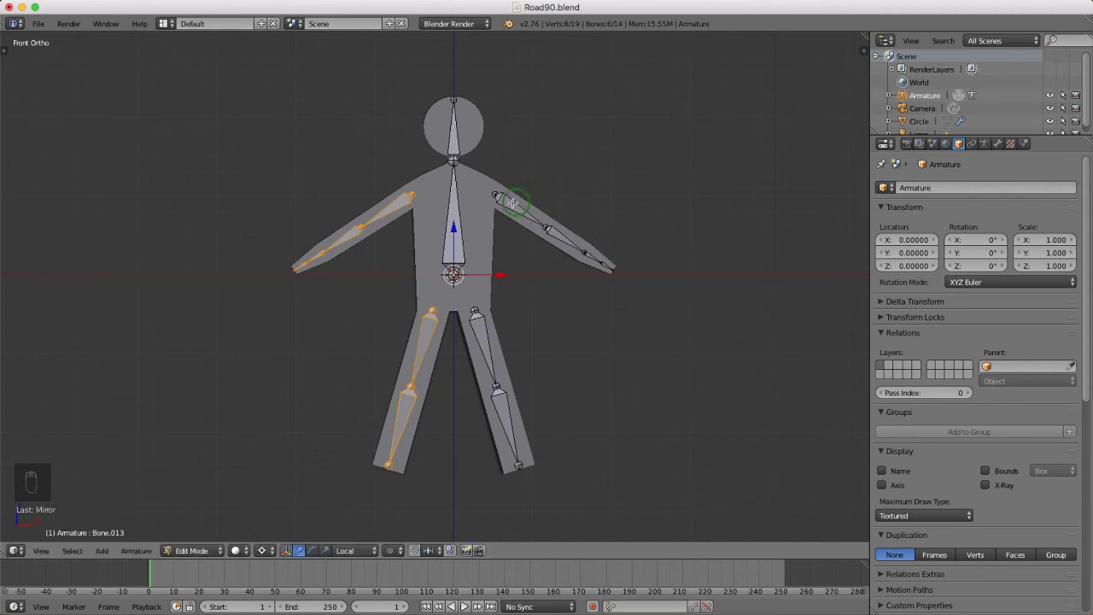
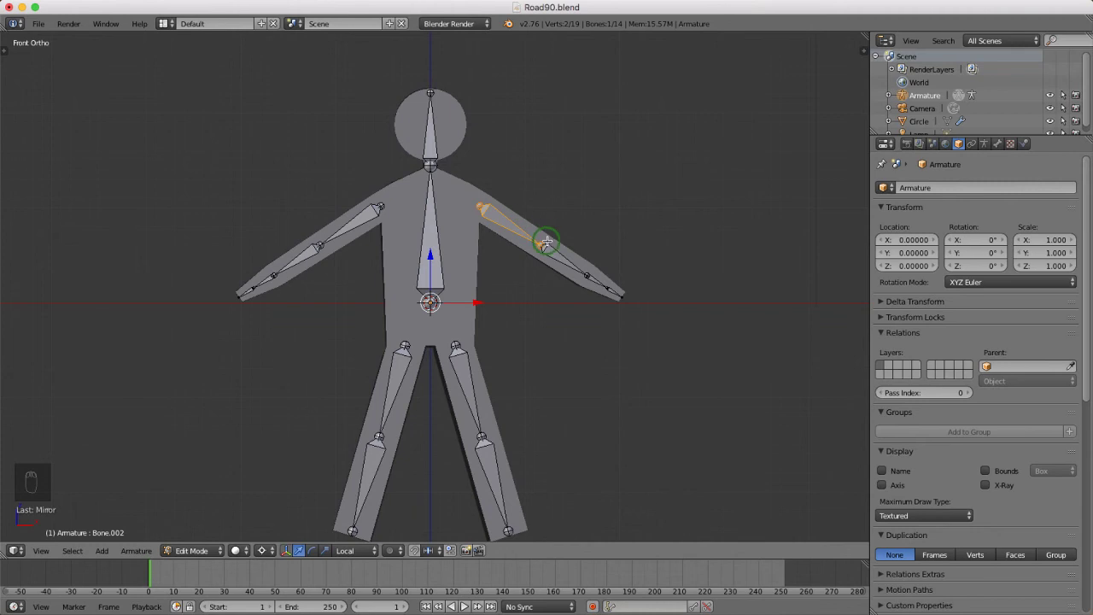
# Try to parent the +X upper arm bone to the spine bone with Keep Offset
pyautogui.scroll(4, 484, 214)
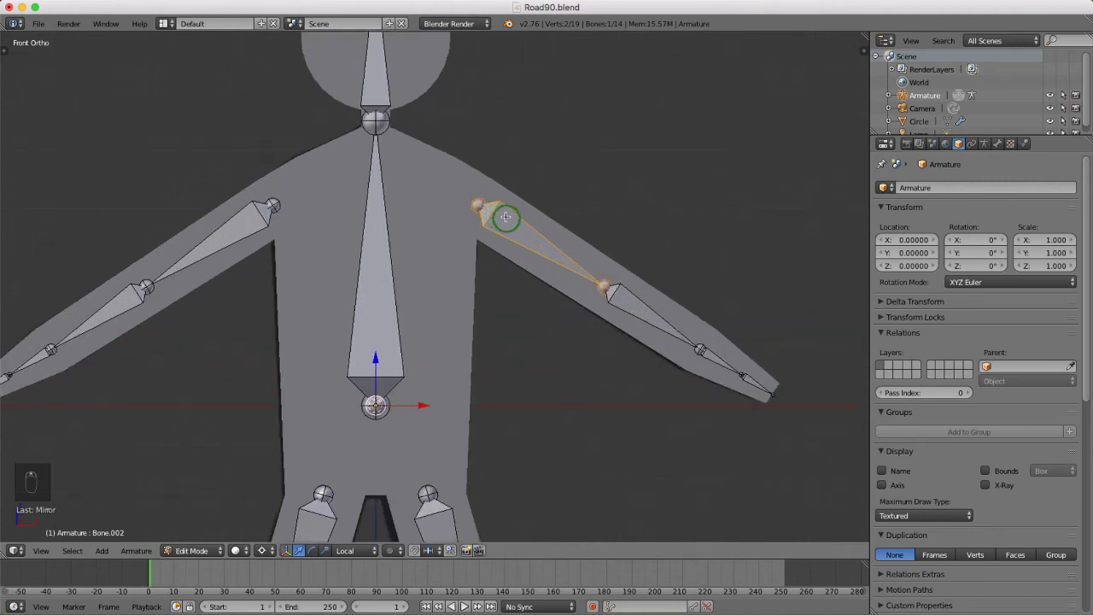
pyautogui.keyDown('shift'); pyautogui.rightClick(375, 264); pyautogui.keyUp('shift')
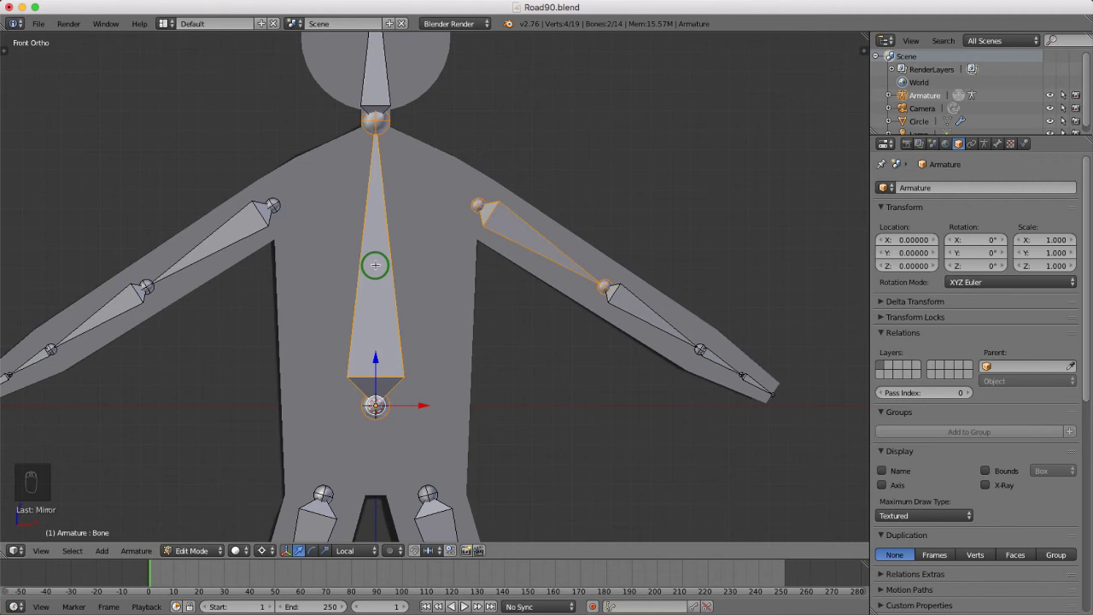
pyautogui.hotkey('ctrl', 'p')
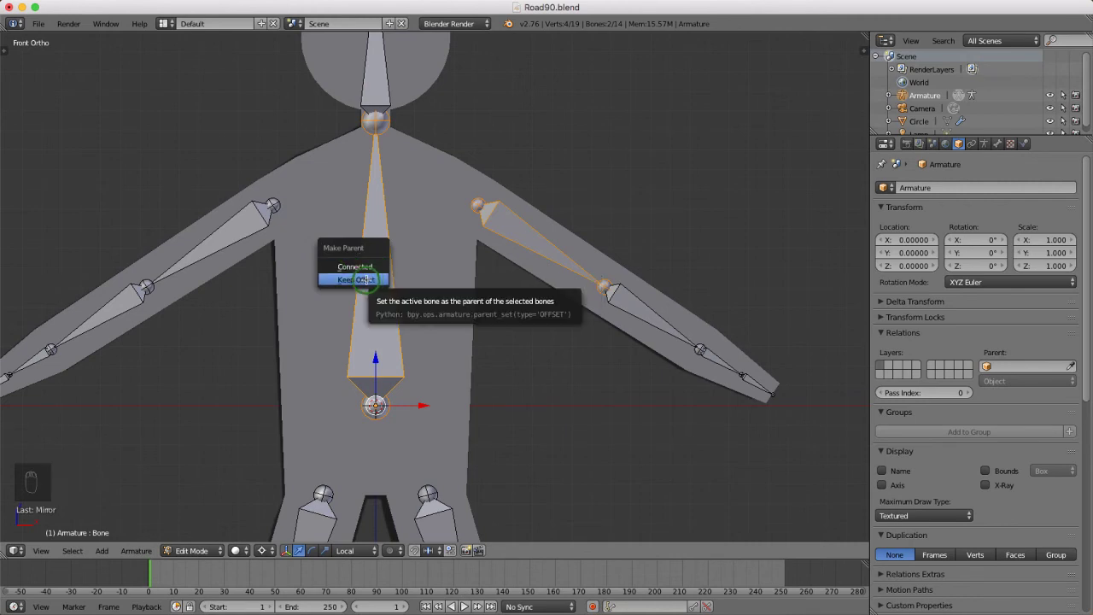
pyautogui.click(364, 279)
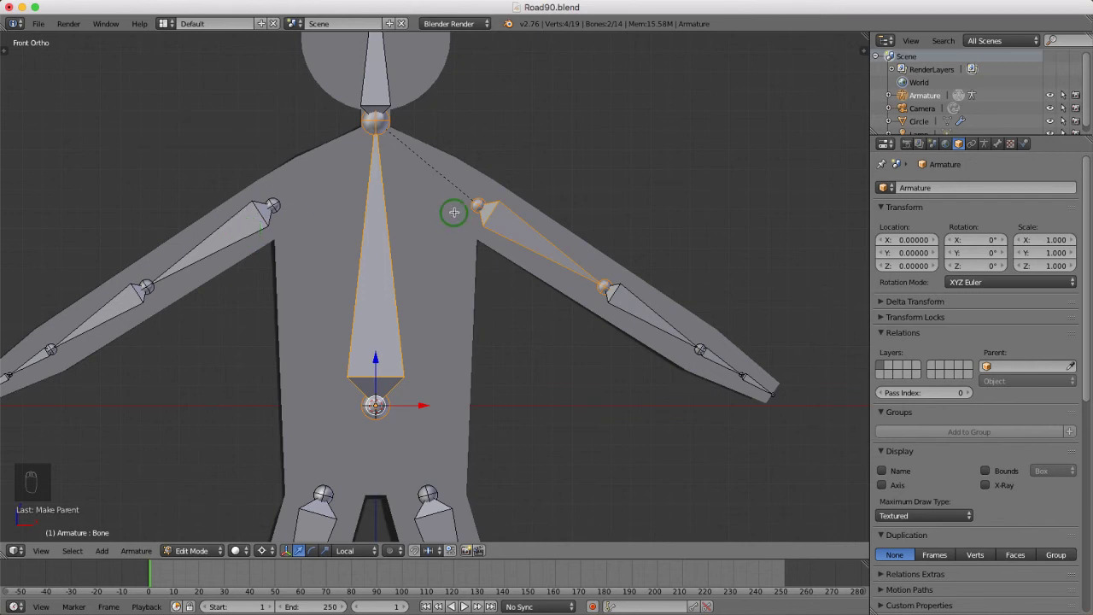
pyautogui.hotkey('ctrl', 'z')
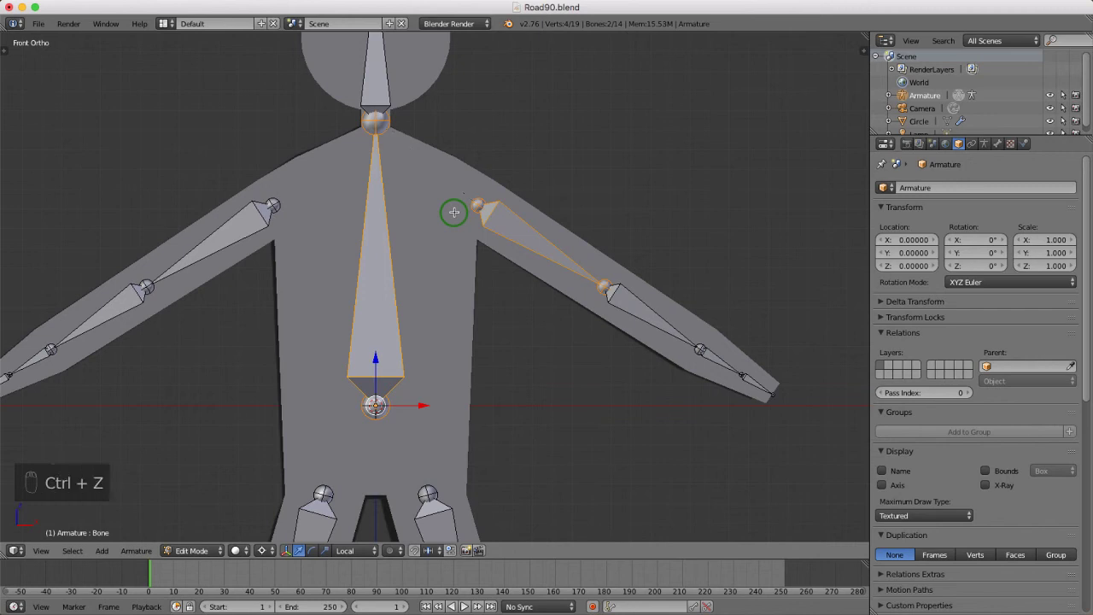
# Switch the armature to Object Mode, select the figure mesh and apply its Mirror modifier
pyautogui.press('Tab')
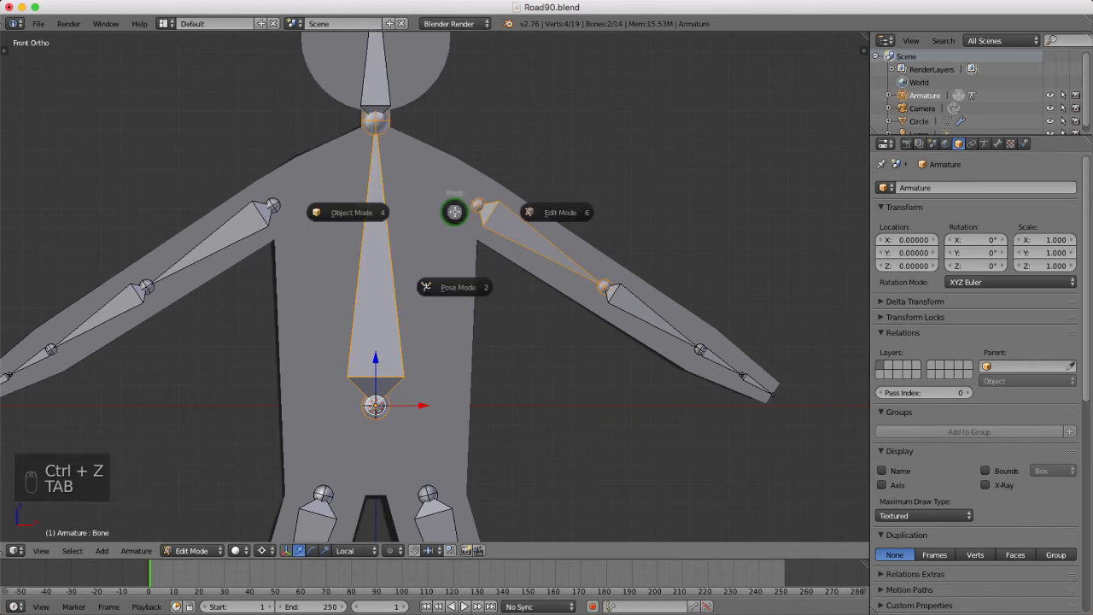
pyautogui.click(353, 210)
pyautogui.rightClick(462, 199)
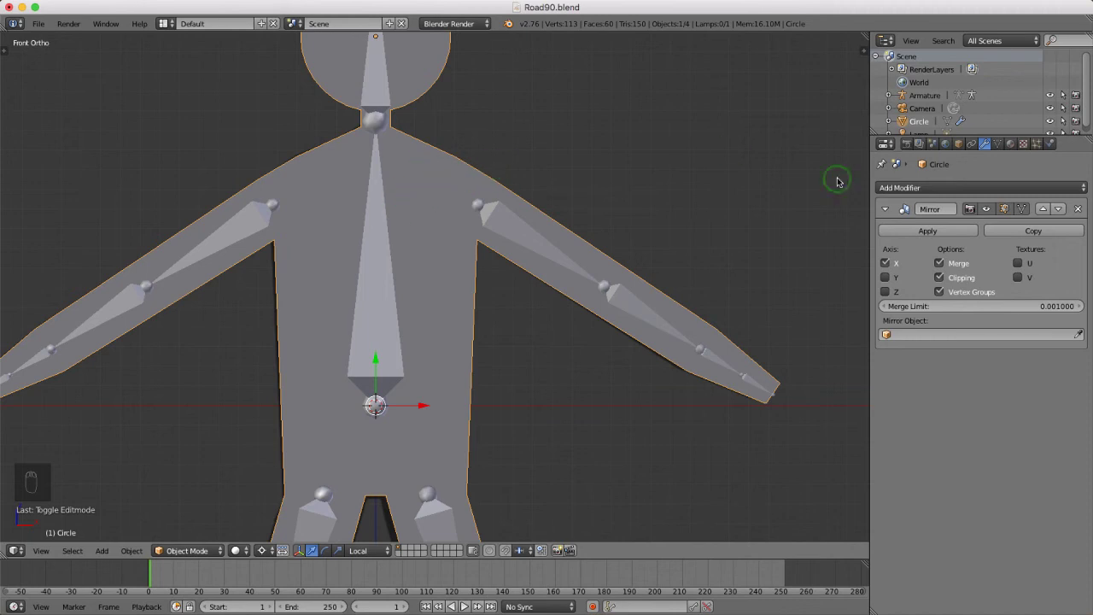
pyautogui.click(916, 231)
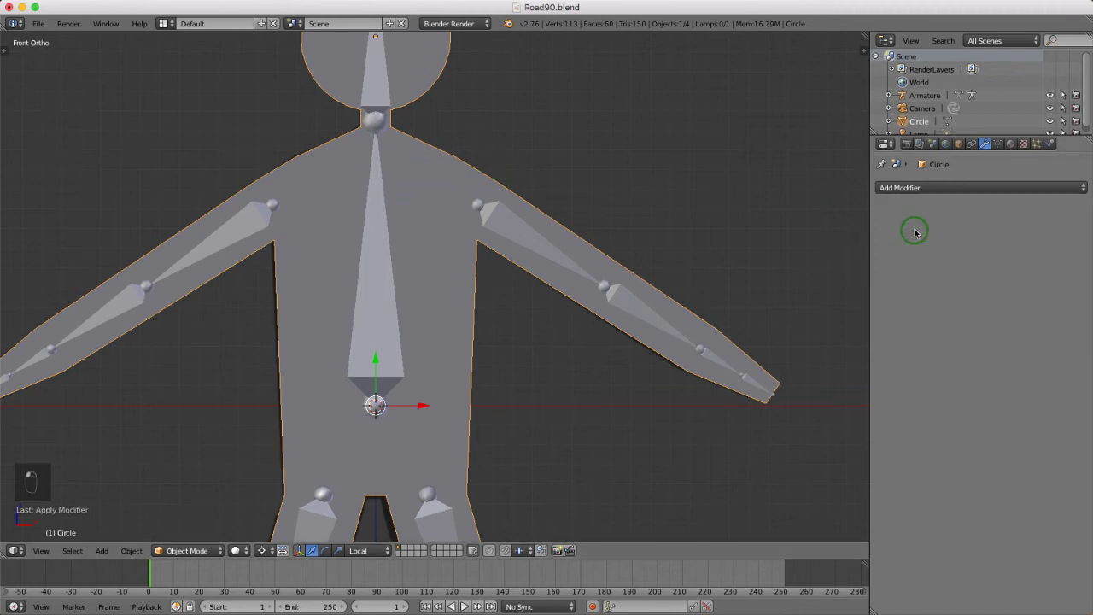
# Select the armature, return it to Edit Mode and select the upper arm bone on the +X side
pyautogui.rightClick(373, 244)
pyautogui.press('Tab')
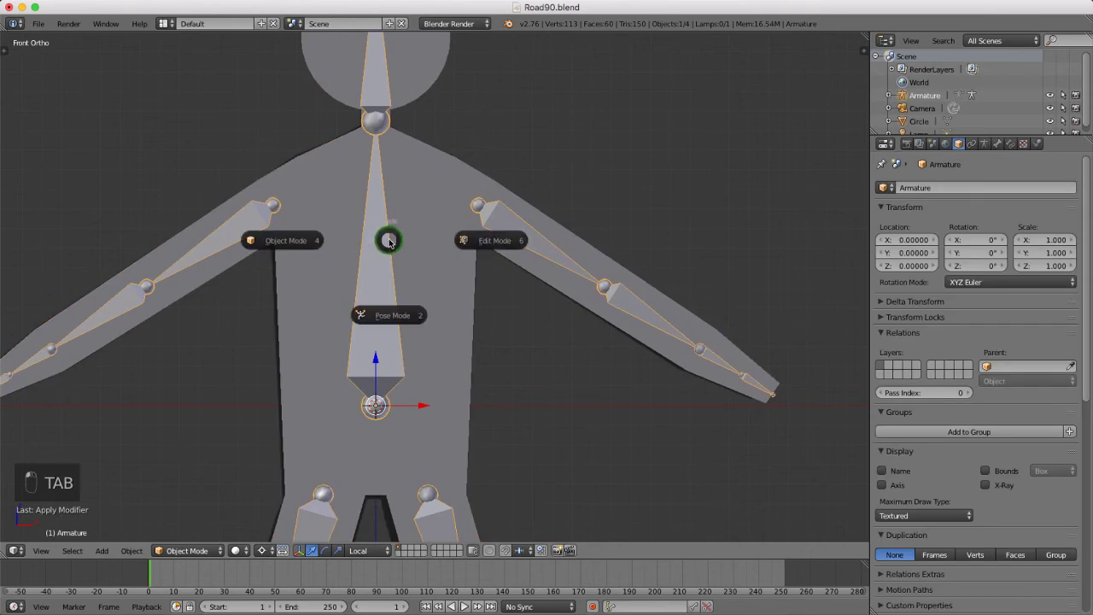
pyautogui.click(464, 239)
pyautogui.rightClick(505, 223)
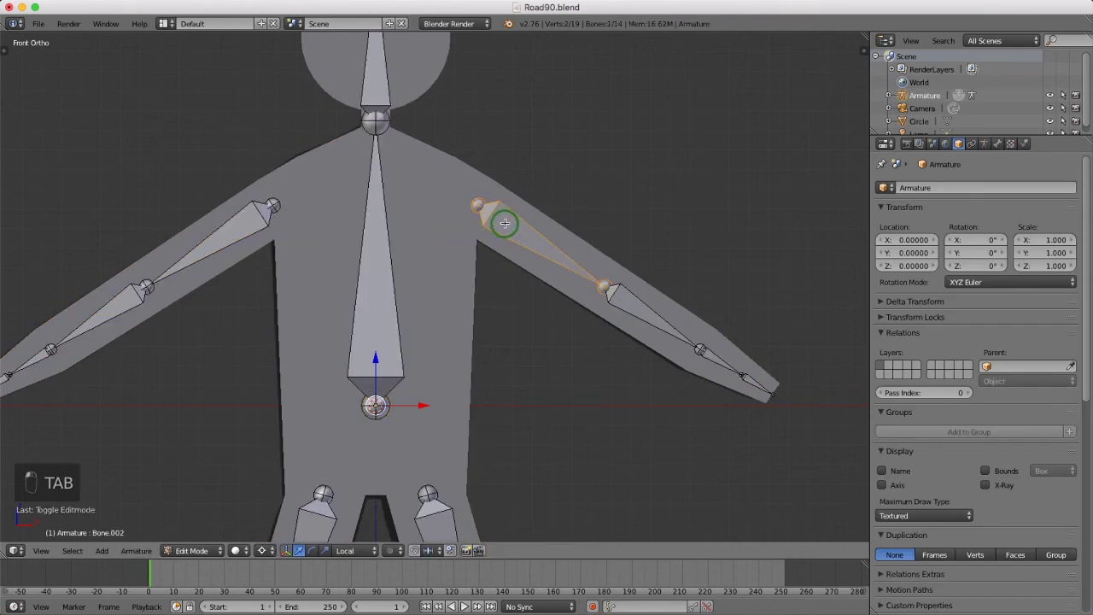
# Parent the upper arm bones on the +X and -X sides to the spine bone with Keep Offset
pyautogui.keyDown('shift'); pyautogui.rightClick(377, 284); pyautogui.keyUp('shift')
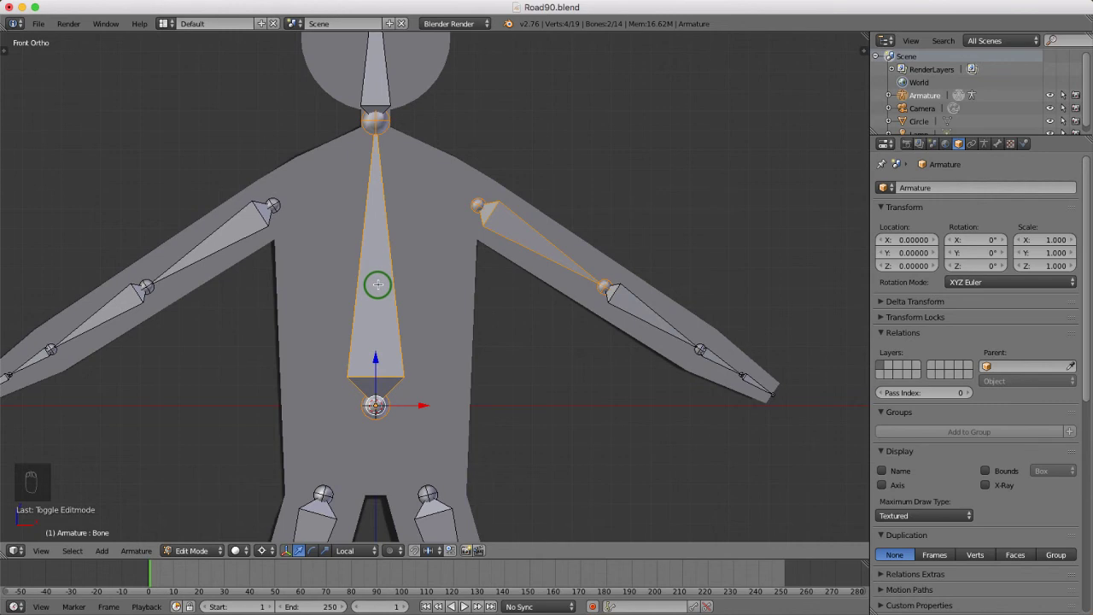
pyautogui.hotkey('ctrl', 'p')
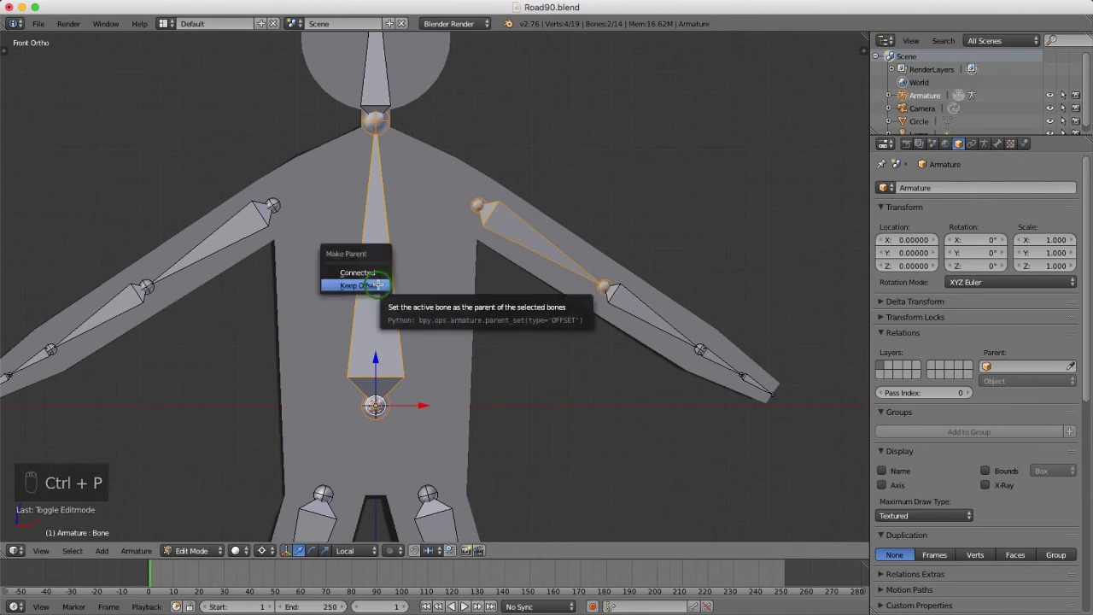
pyautogui.click(377, 285)
pyautogui.rightClick(251, 224)
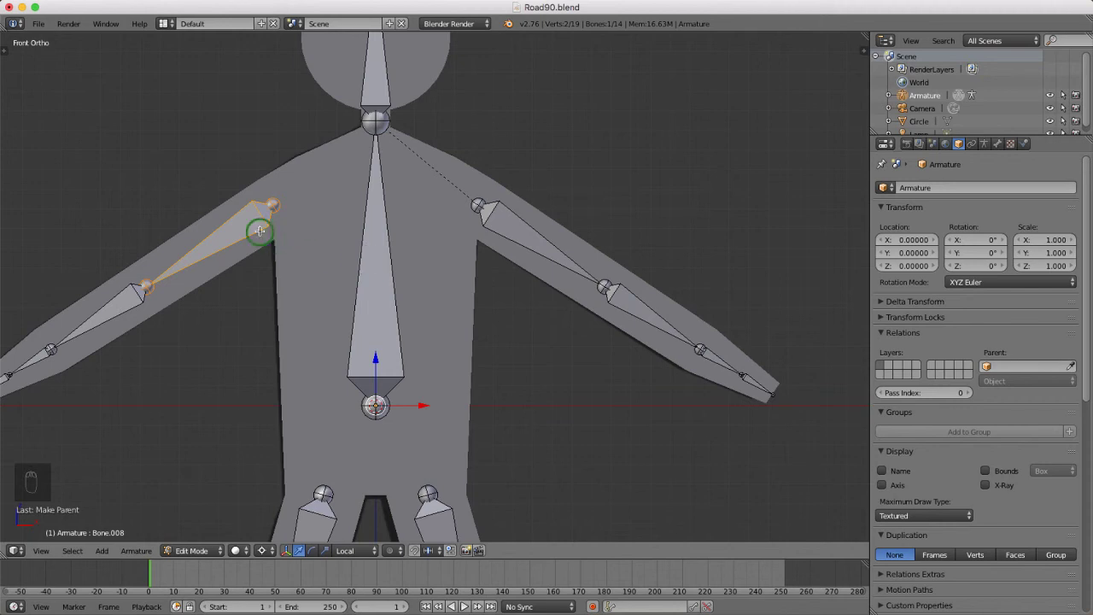
pyautogui.keyDown('shift'); pyautogui.rightClick(371, 272); pyautogui.keyUp('shift')
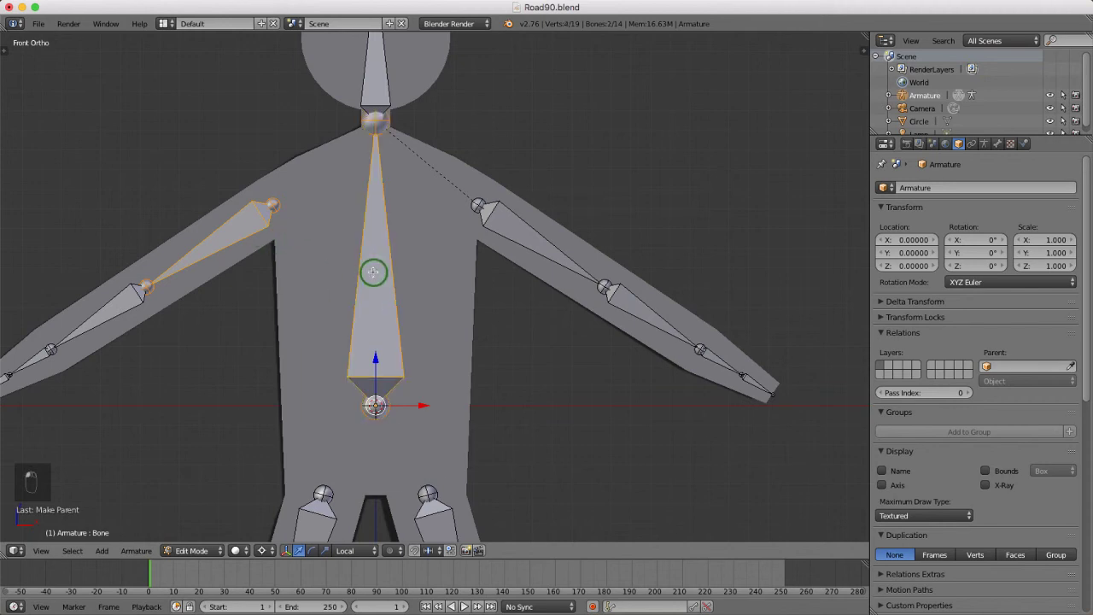
pyautogui.hotkey('ctrl', 'p')
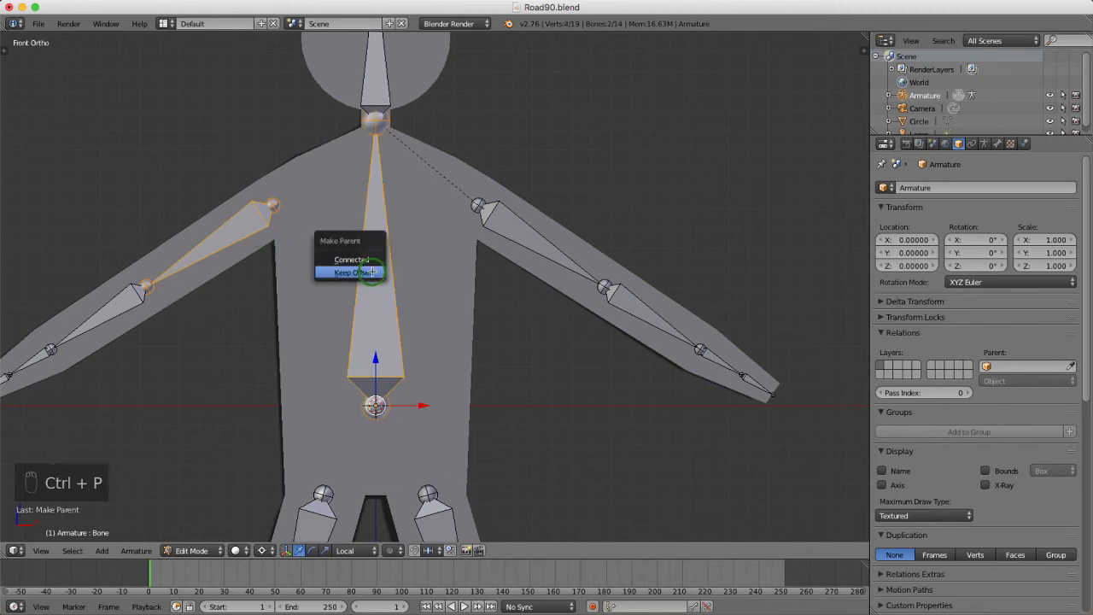
pyautogui.click(370, 271)
# Parent the upper leg bone on the +X side to the spine bone with Keep Offset
pyautogui.scroll(-3, 432, 190)
pyautogui.scroll(-2, 432, 189)
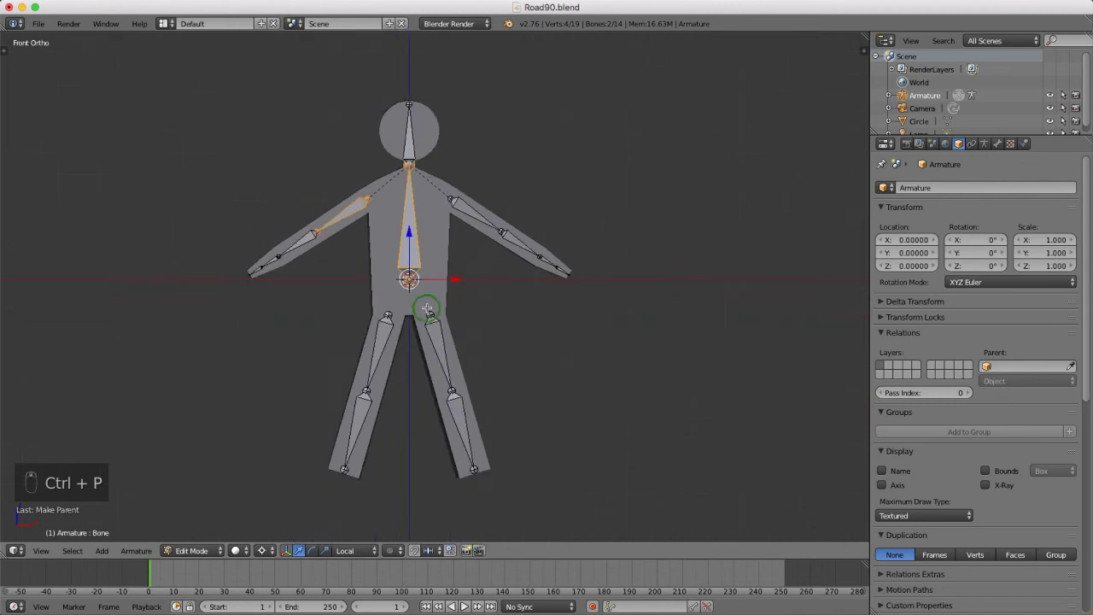
pyautogui.scroll(2, 427, 313)
pyautogui.rightClick(444, 344)
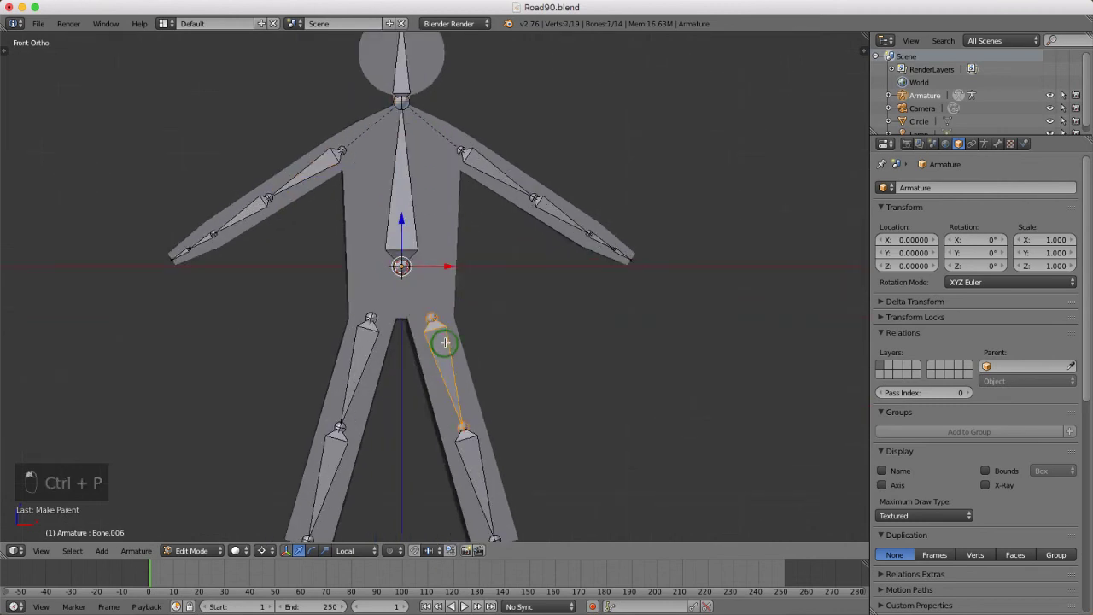
pyautogui.keyDown('shift'); pyautogui.rightClick(403, 205); pyautogui.keyUp('shift')
pyautogui.hotkey('ctrl', 'p')
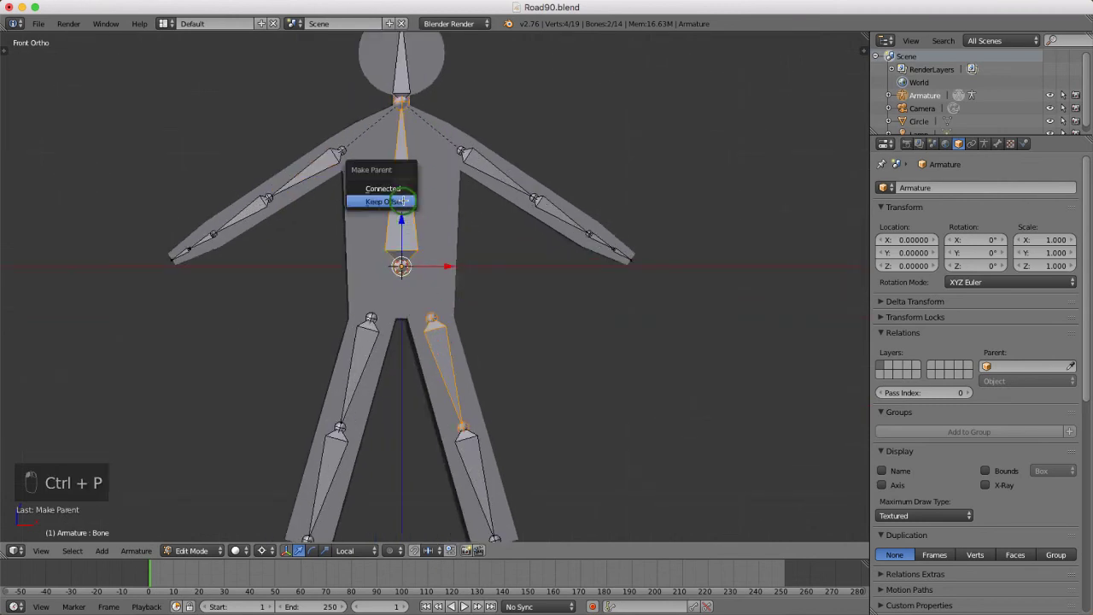
pyautogui.click(402, 201)
# Parent the upper leg bone on the -X side to the spine bone with Keep Offset
pyautogui.rightClick(367, 335)
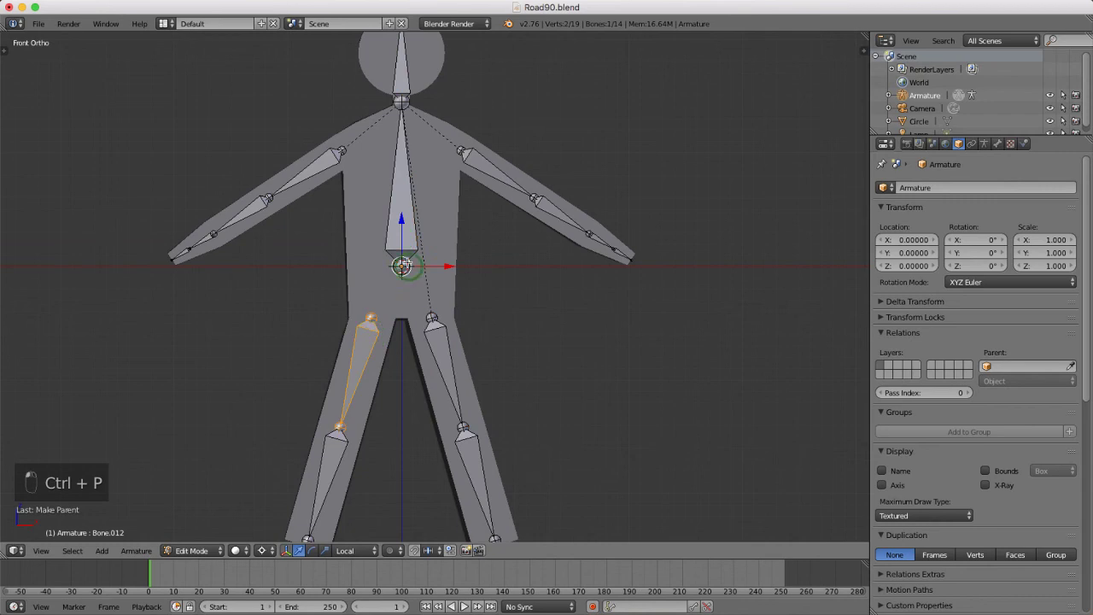
pyautogui.keyDown('shift'); pyautogui.rightClick(398, 205); pyautogui.keyUp('shift')
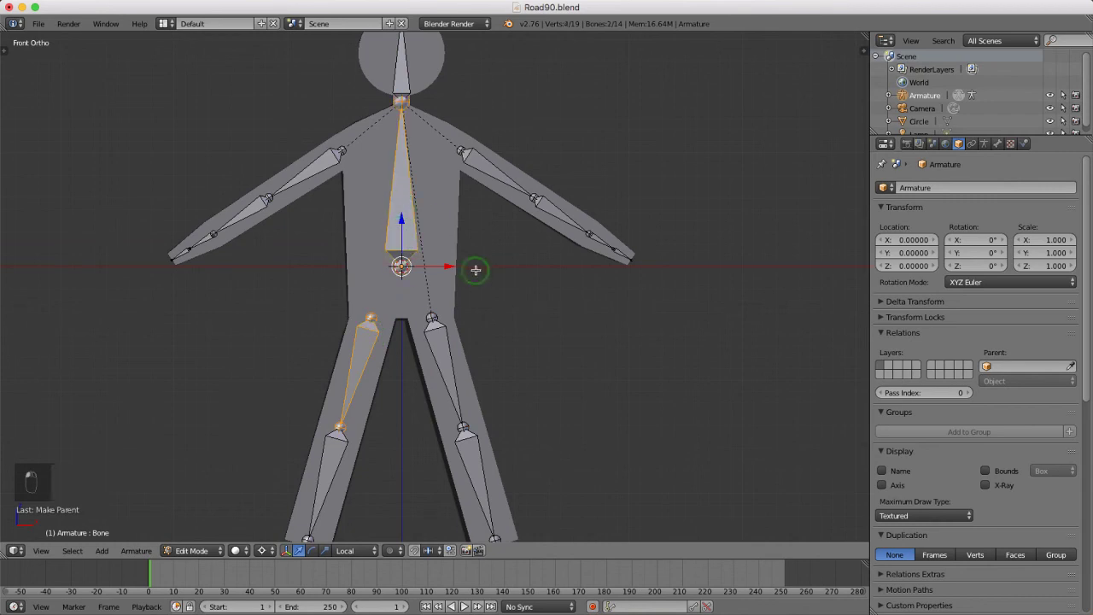
pyautogui.hotkey('ctrl', 'p')
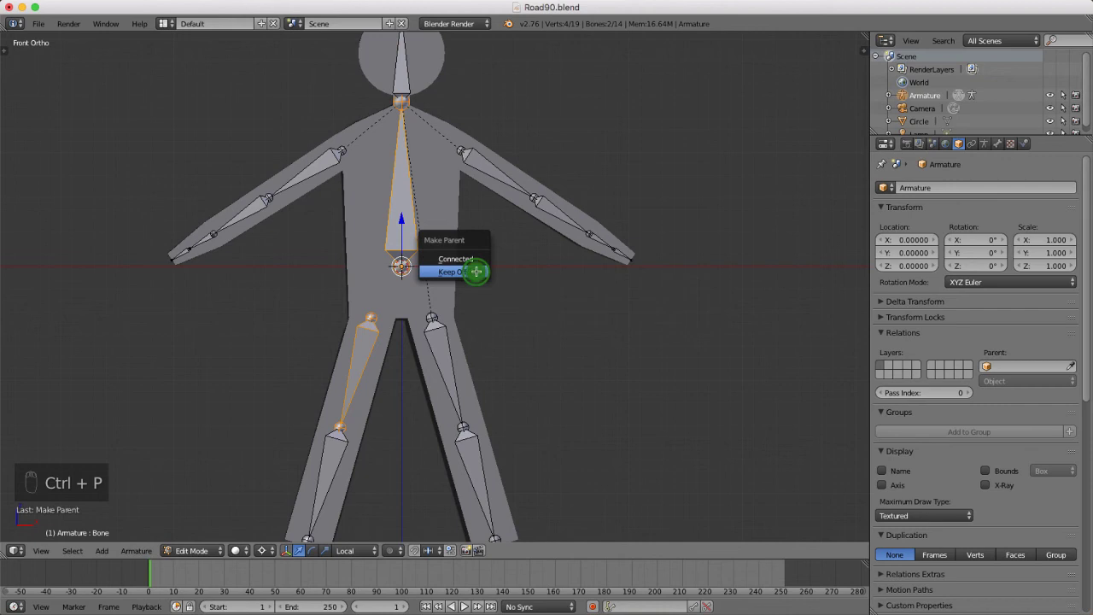
pyautogui.click(476, 271)
pyautogui.moveTo(497, 248)
pyautogui.mouseDown(button='middle')
pyautogui.moveTo(471, 261)
pyautogui.moveTo(491, 253)
pyautogui.mouseUp(button='middle')
pyautogui.press('KP_1')
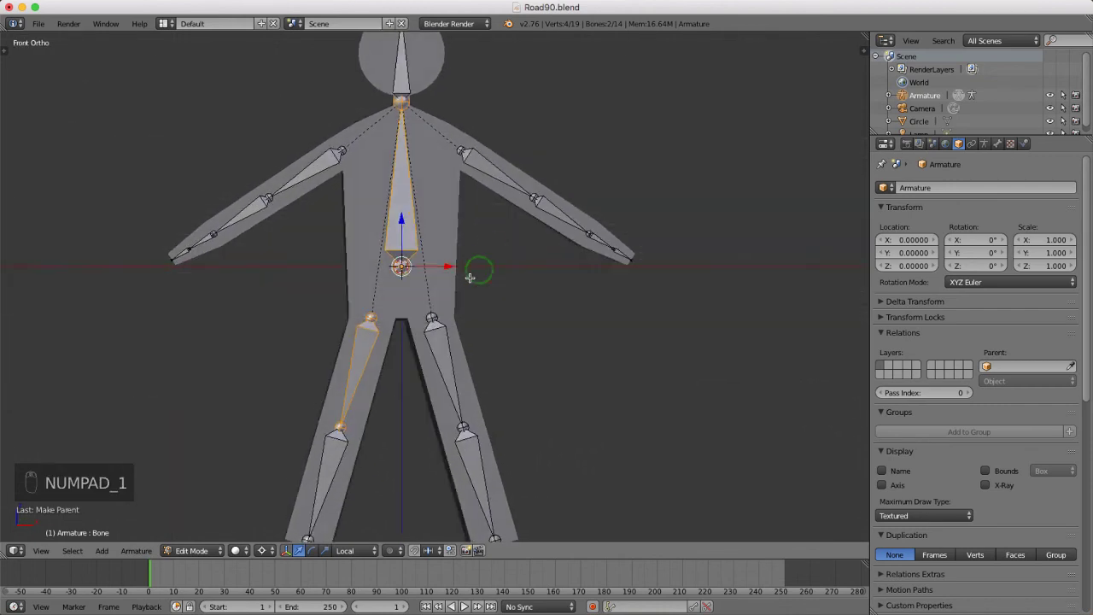
pyautogui.keyDown('shift'); pyautogui.moveTo(437, 296); pyautogui.dragTo(452, 317, button='middle'); pyautogui.keyUp('shift')
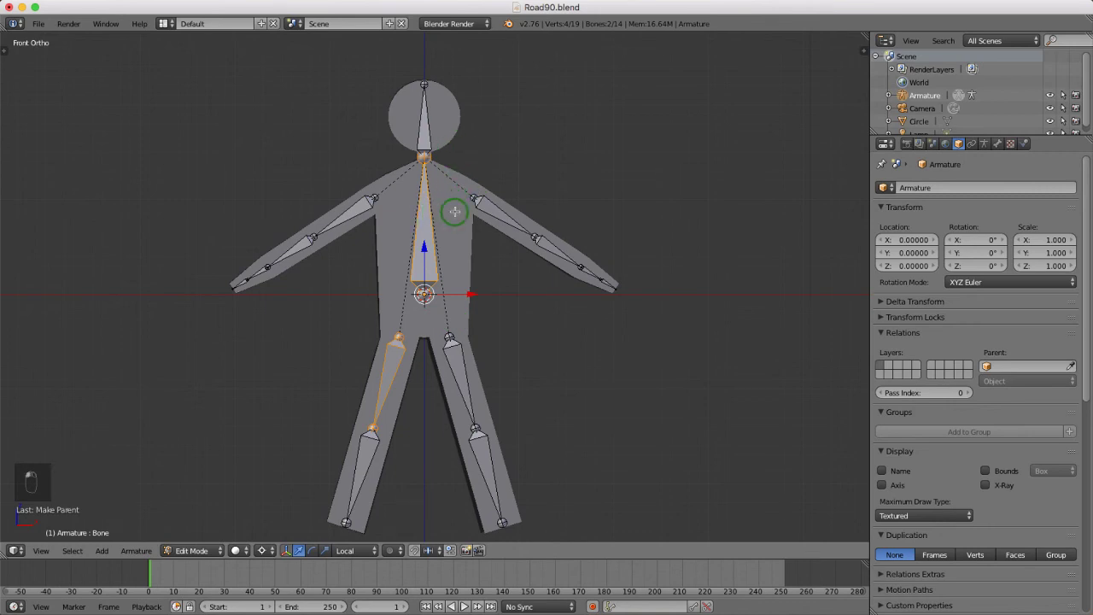
# Switch the armature to Pose Mode, clear the bone selection and select only the spine bone
pyautogui.press('Tab')
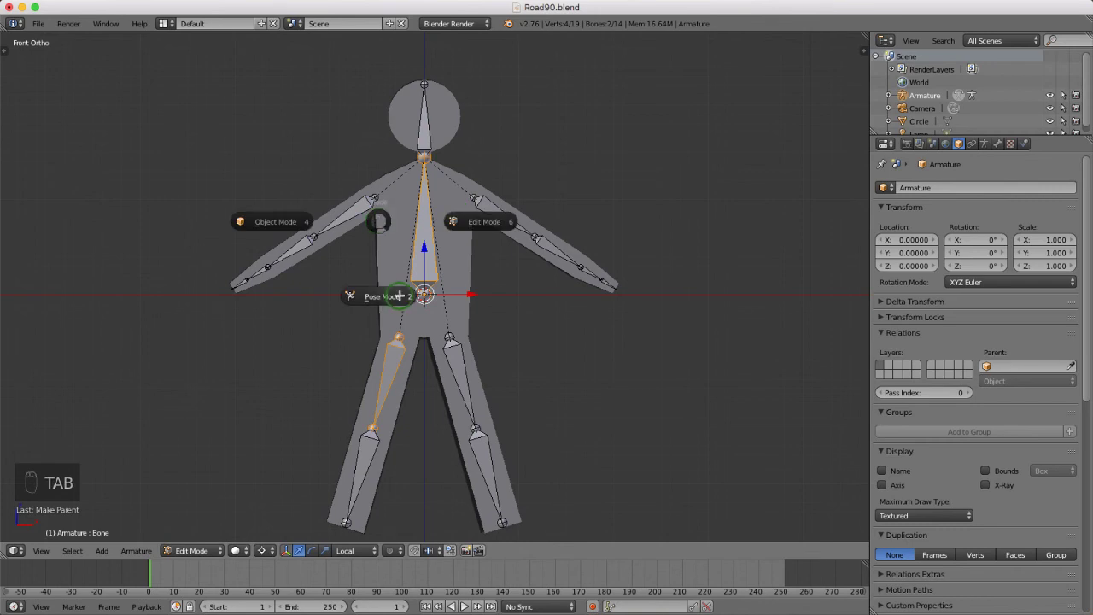
pyautogui.click(401, 294)
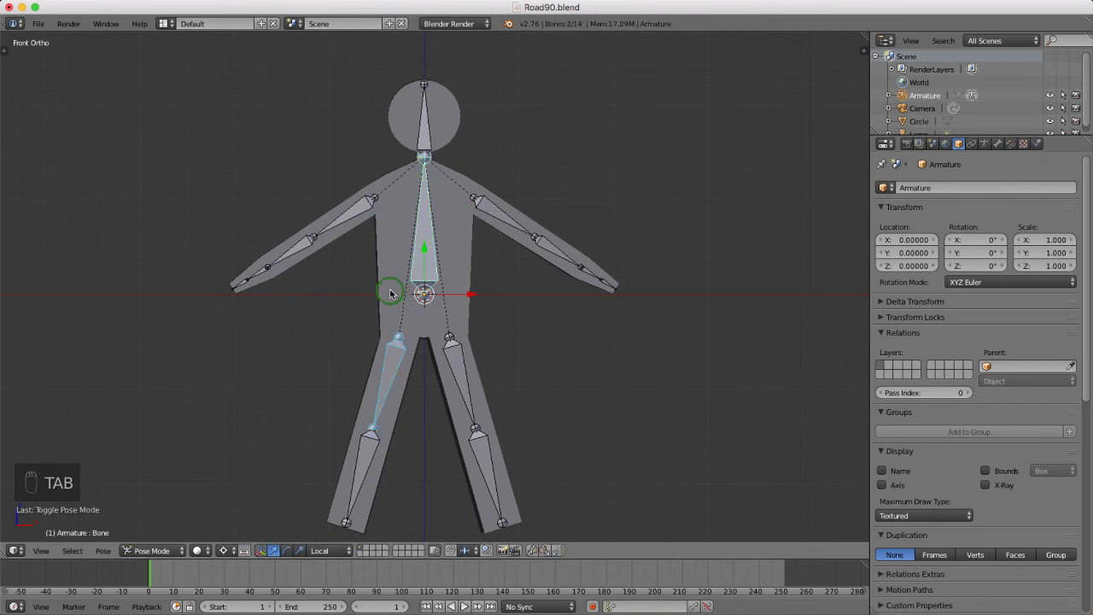
pyautogui.press('a')
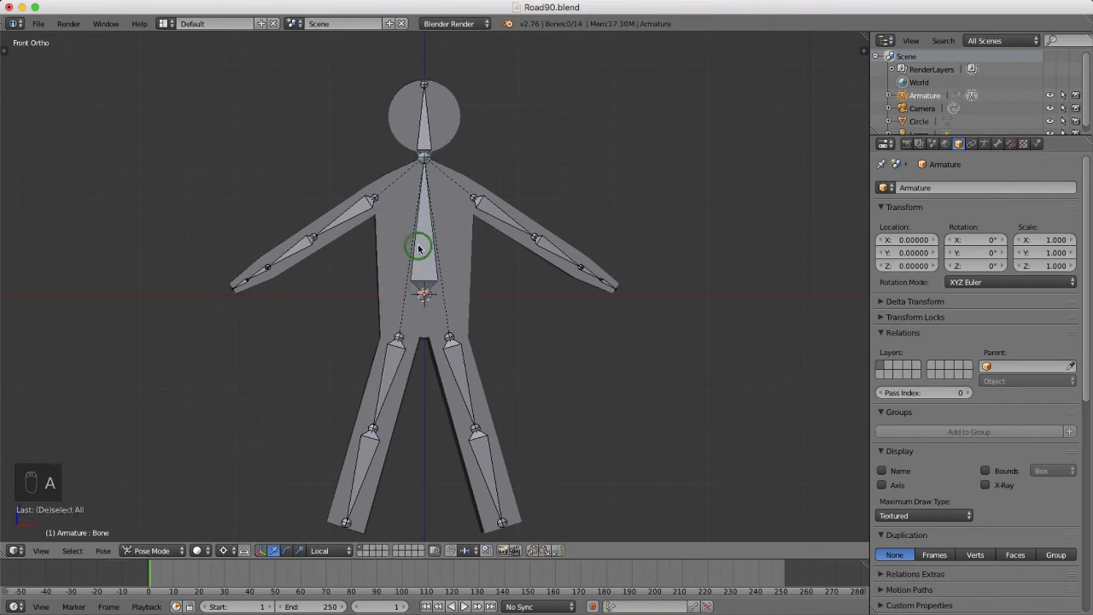
pyautogui.rightClick(420, 249)
pyautogui.scroll(3, 424, 202)
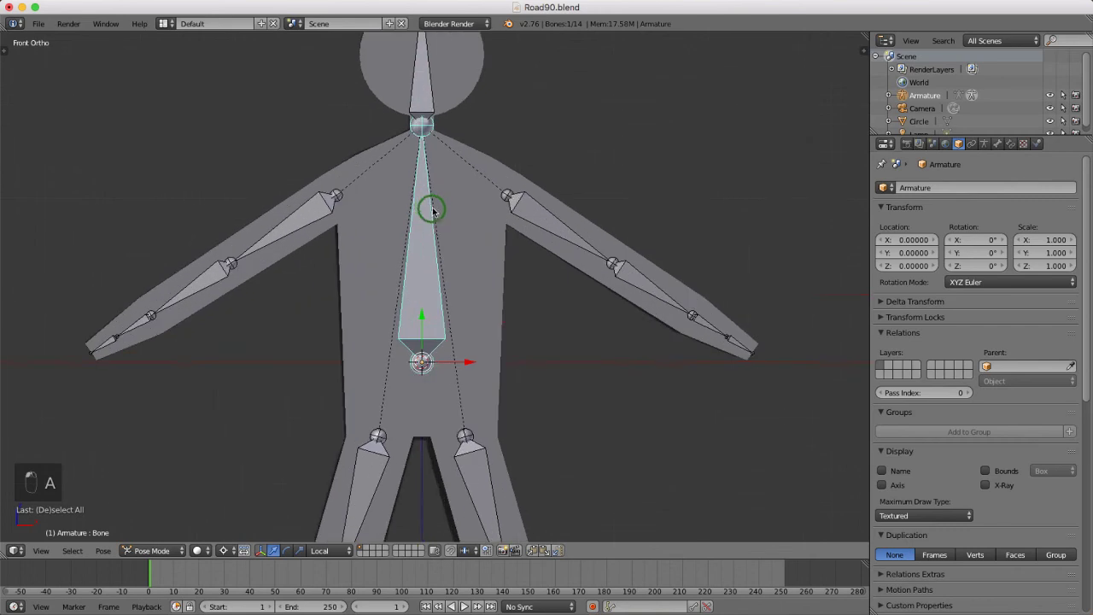
# Parent the figure mesh to the armature using Armature Deform With Automatic Weights
pyautogui.rightClick(478, 215)
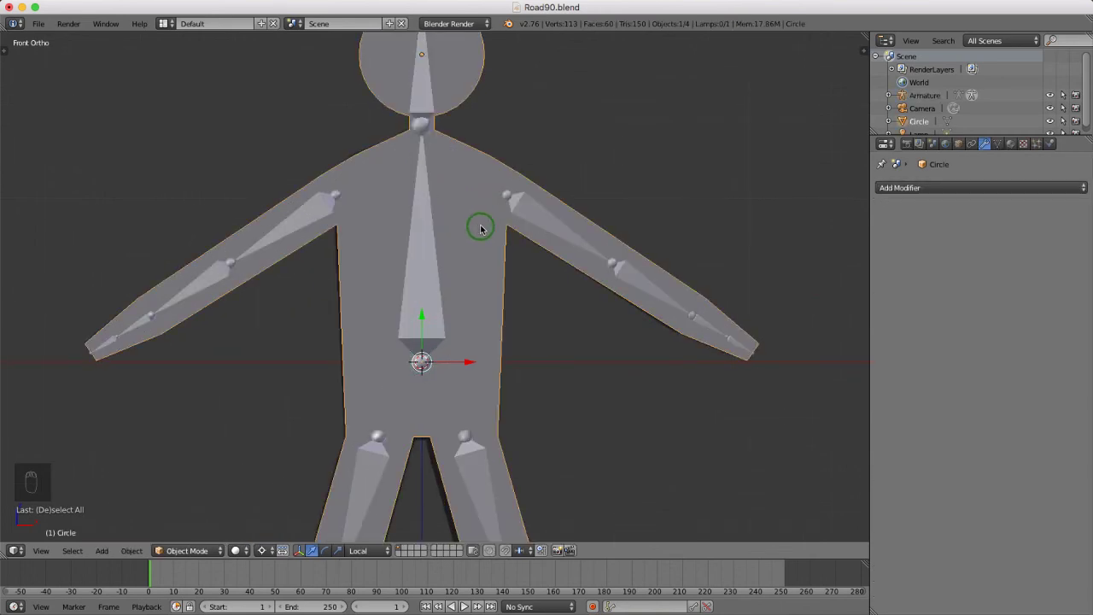
pyautogui.rightClick(420, 276)
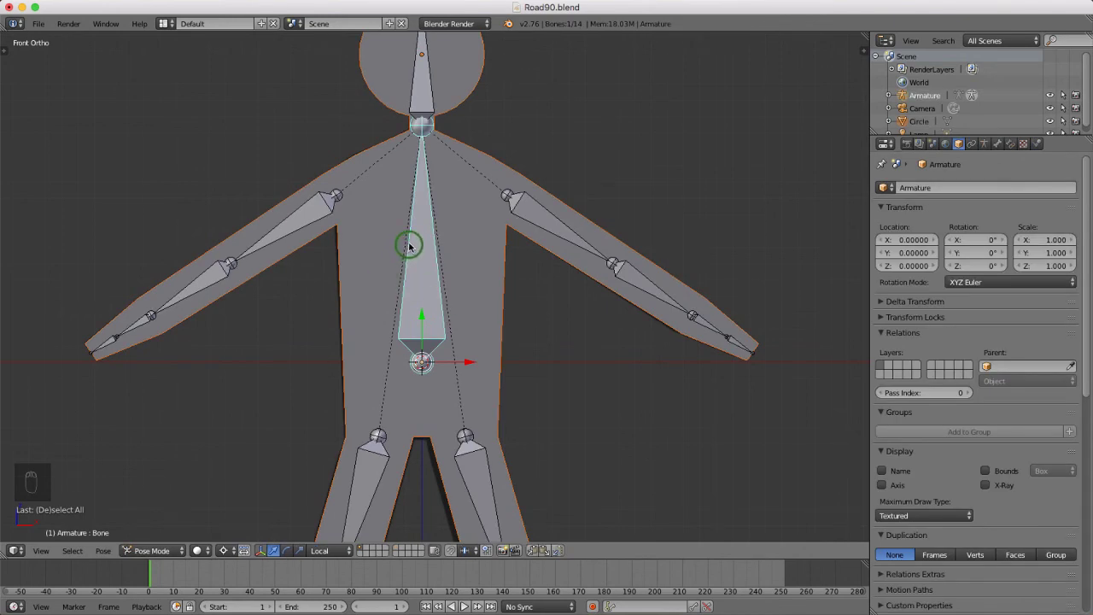
pyautogui.hotkey('ctrl', 'p')
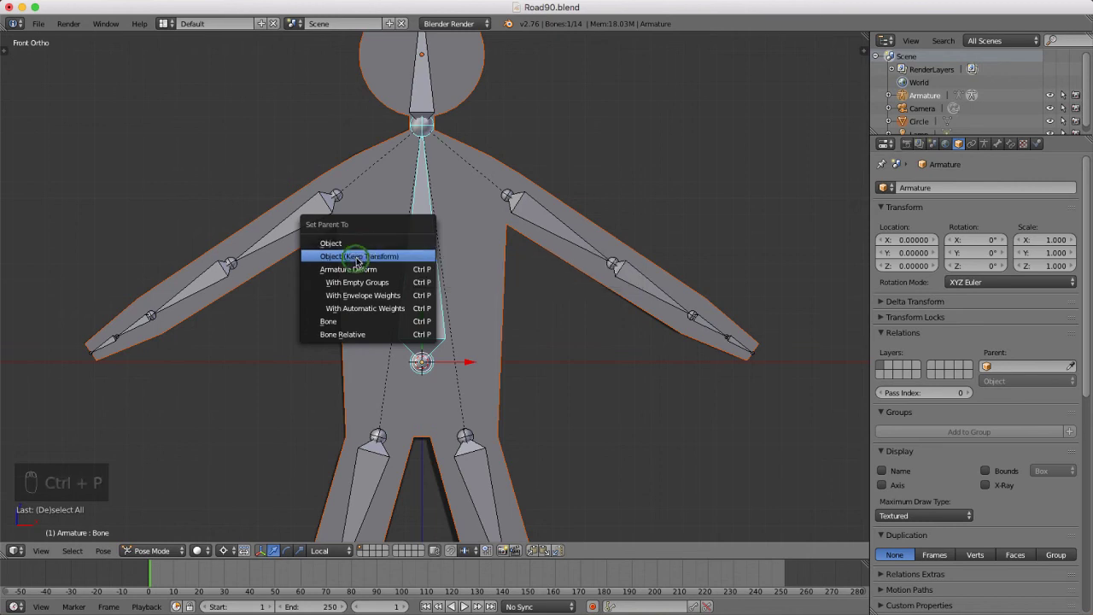
pyautogui.click(392, 310)
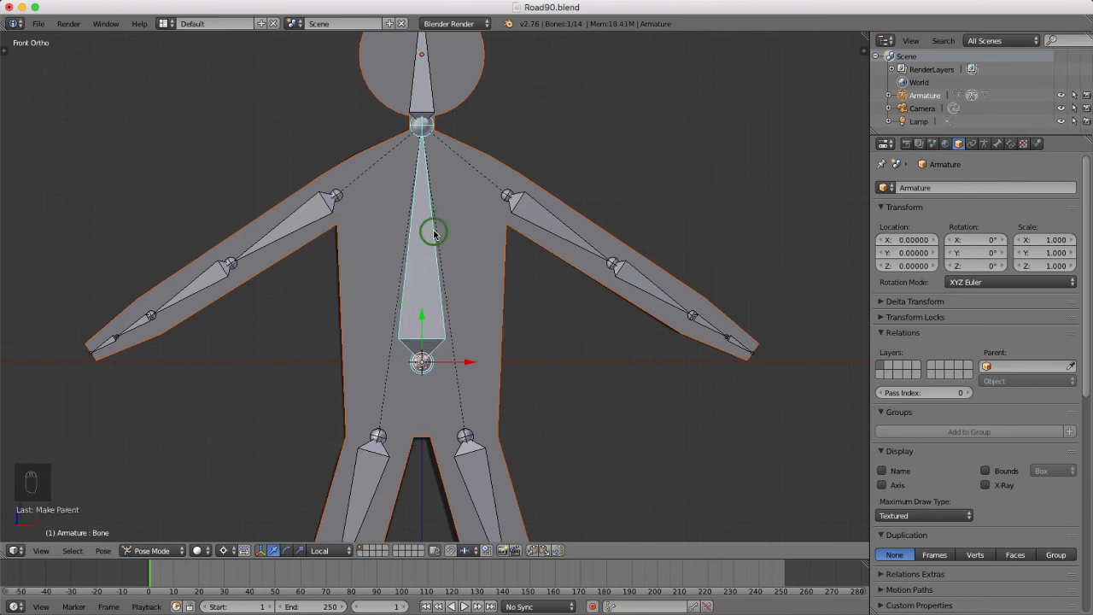
# Switch the armature to Object Mode and deselect all objects
pyautogui.scroll(-4, 434, 234)
pyautogui.press('Tab')
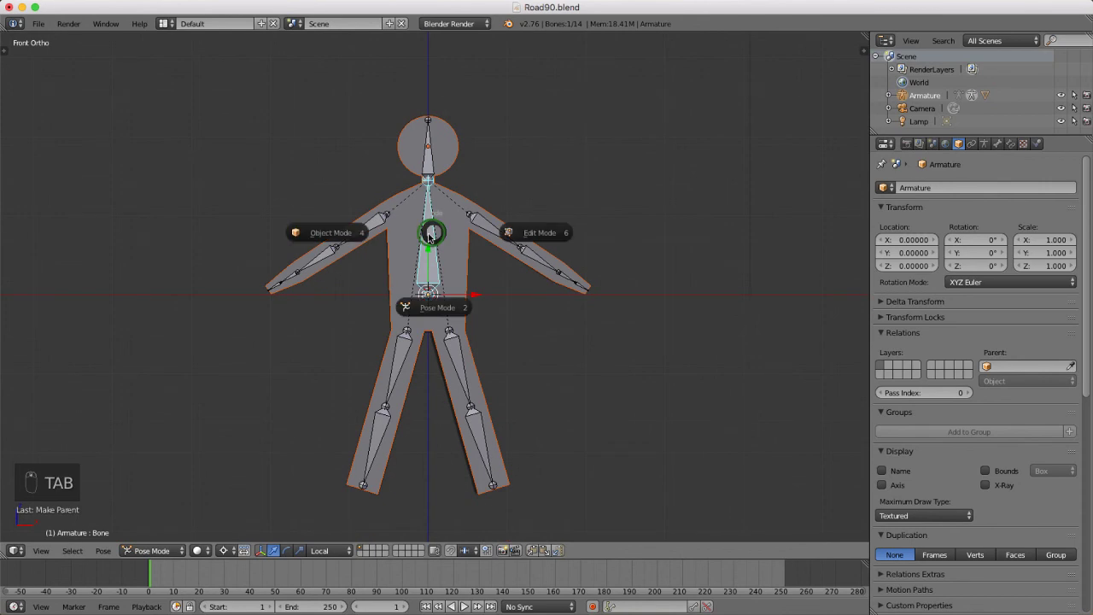
pyautogui.click(375, 235)
pyautogui.press('a')
pyautogui.press('a')
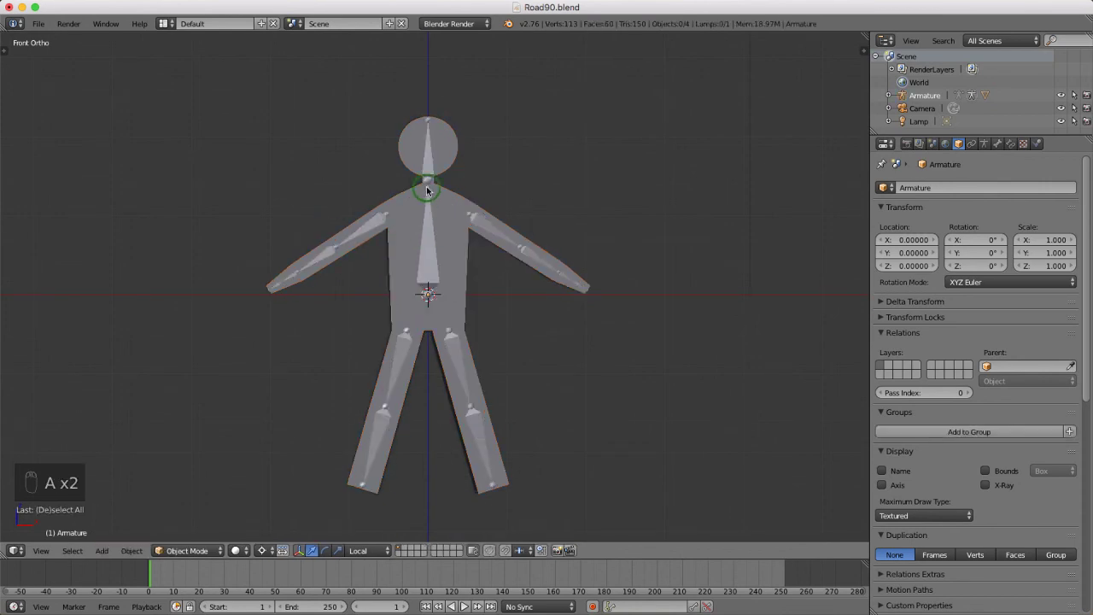
# Select only the armature and put it back into Pose Mode
pyautogui.scroll(3, 431, 188)
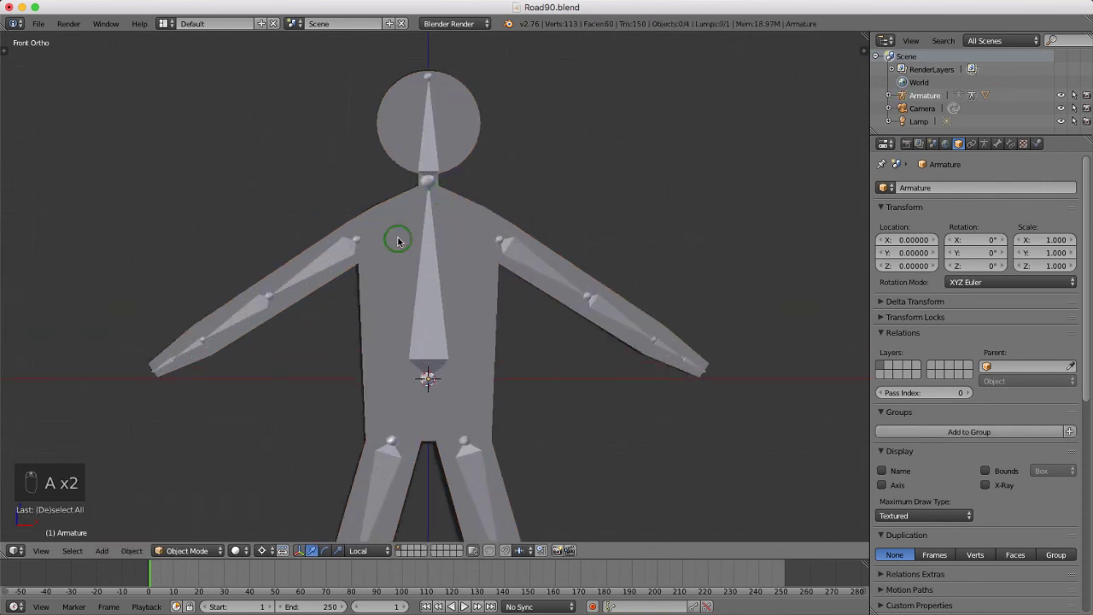
pyautogui.rightClick(434, 260)
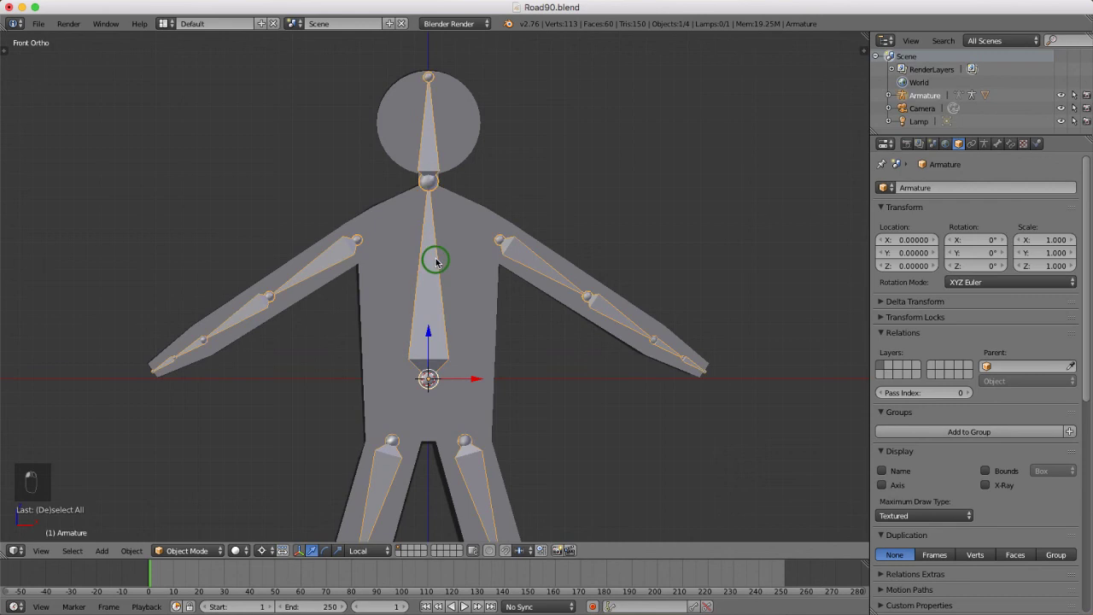
pyautogui.press('Tab')
pyautogui.click(434, 334)
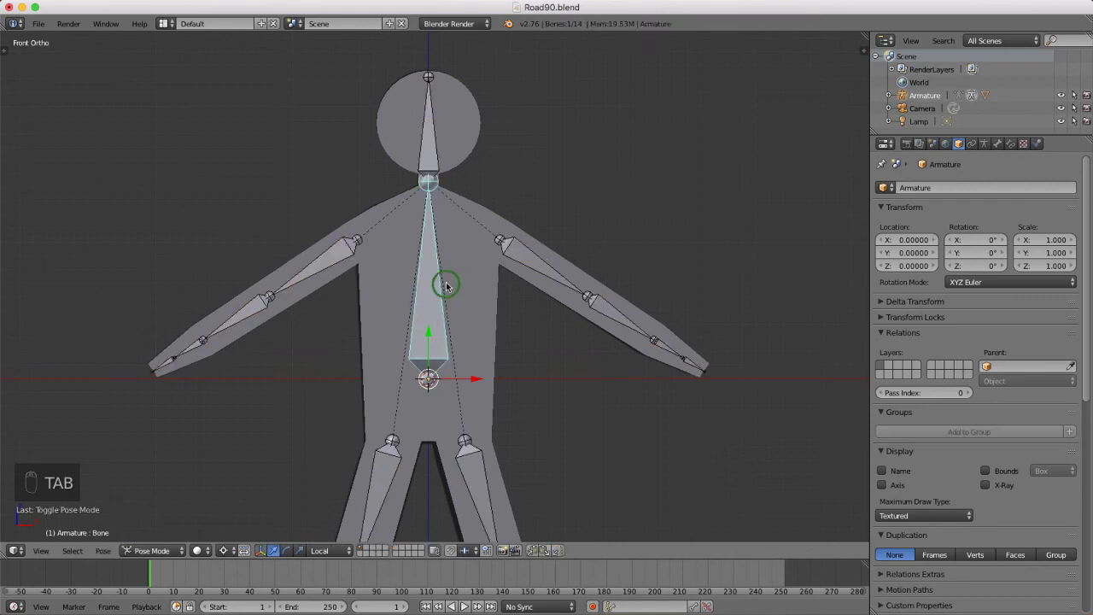
# Select the upper arm bone on the +X side and set the pivot point to Median Point
pyautogui.rightClick(524, 252)
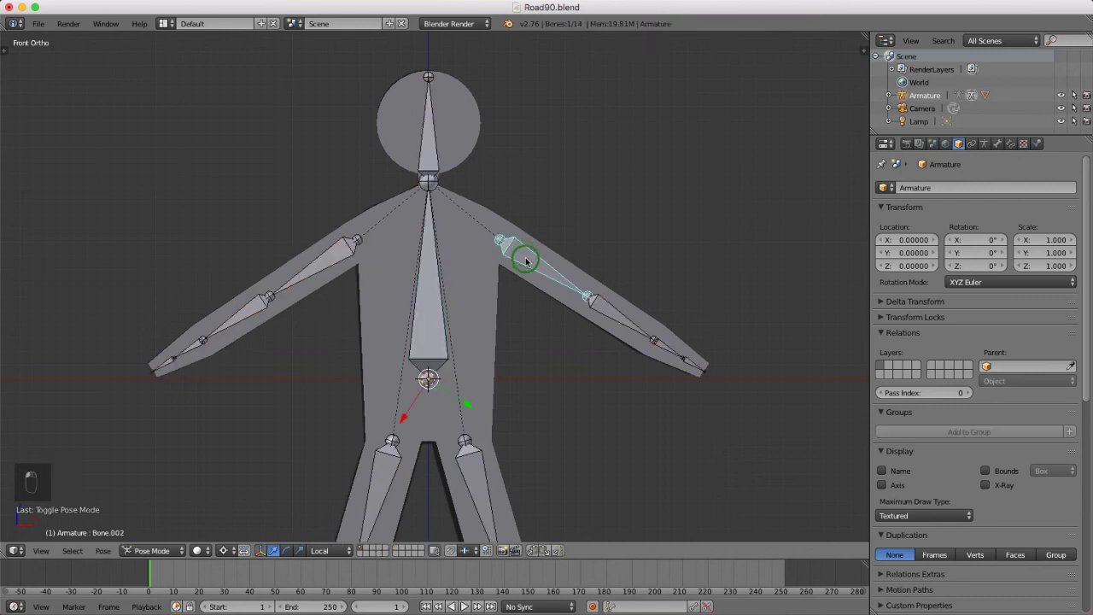
pyautogui.press('.')
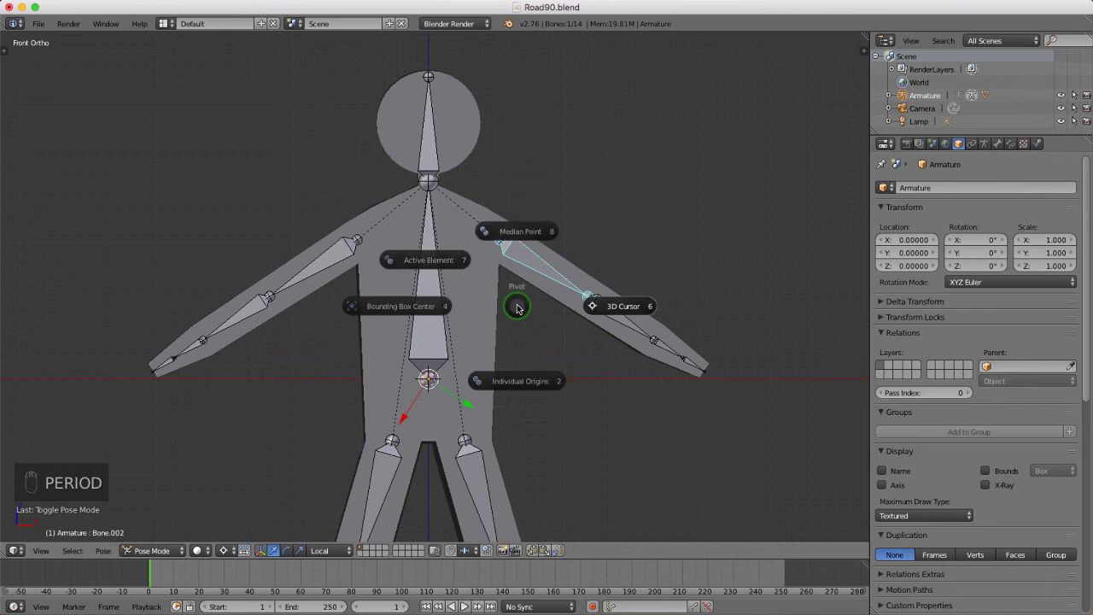
pyautogui.click(523, 229)
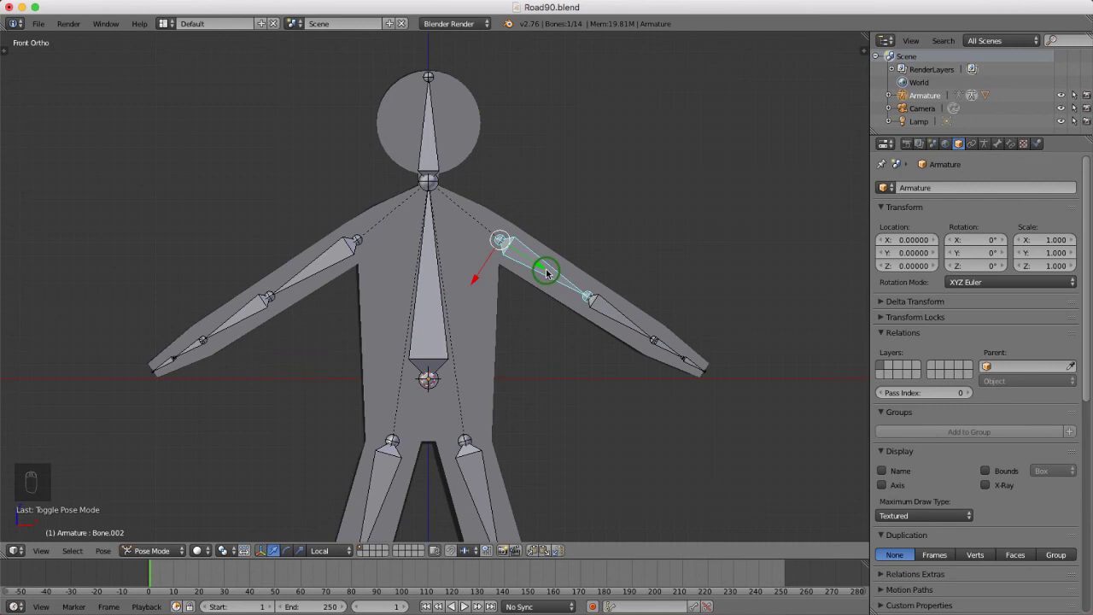
# Switch the manipulator to Rotate with Local transform orientation for the +X upper arm bone
pyautogui.hotkey('ctrl', 'space')
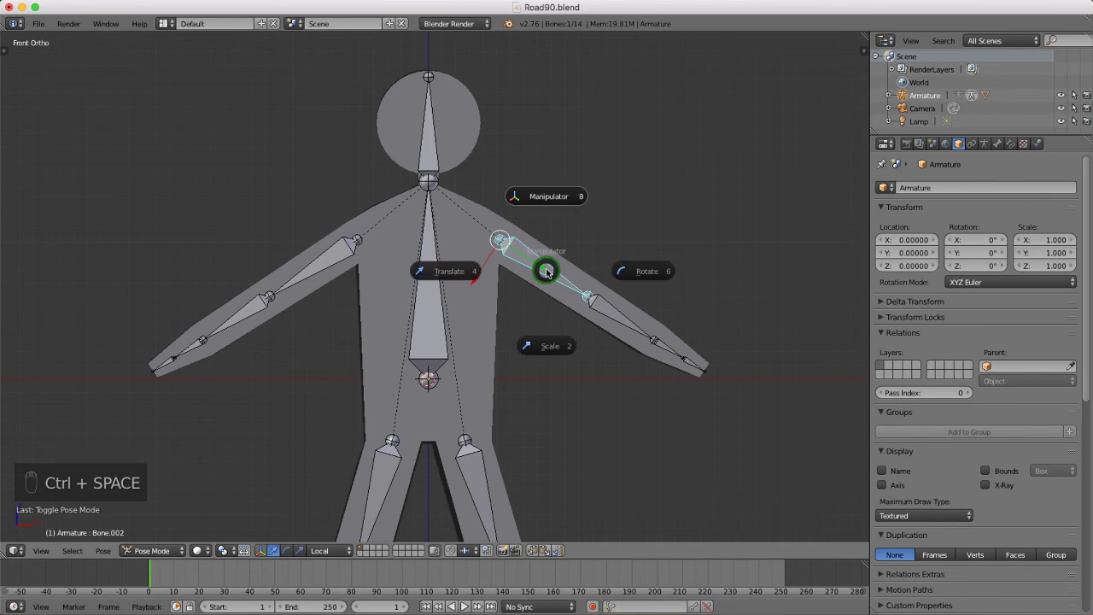
pyautogui.click(649, 273)
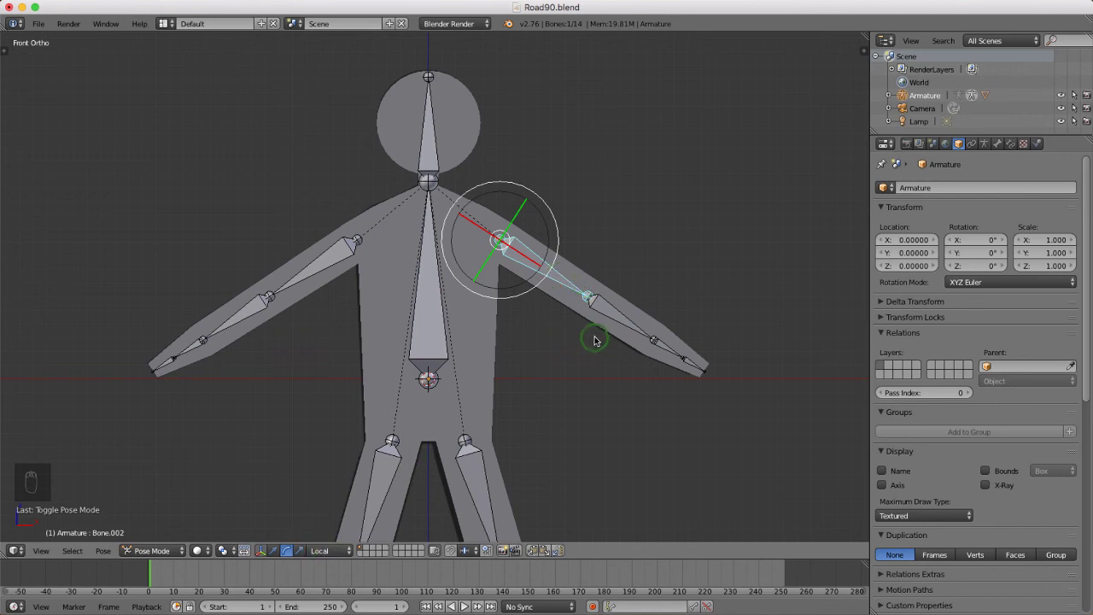
pyautogui.hotkey('alt', 'space')
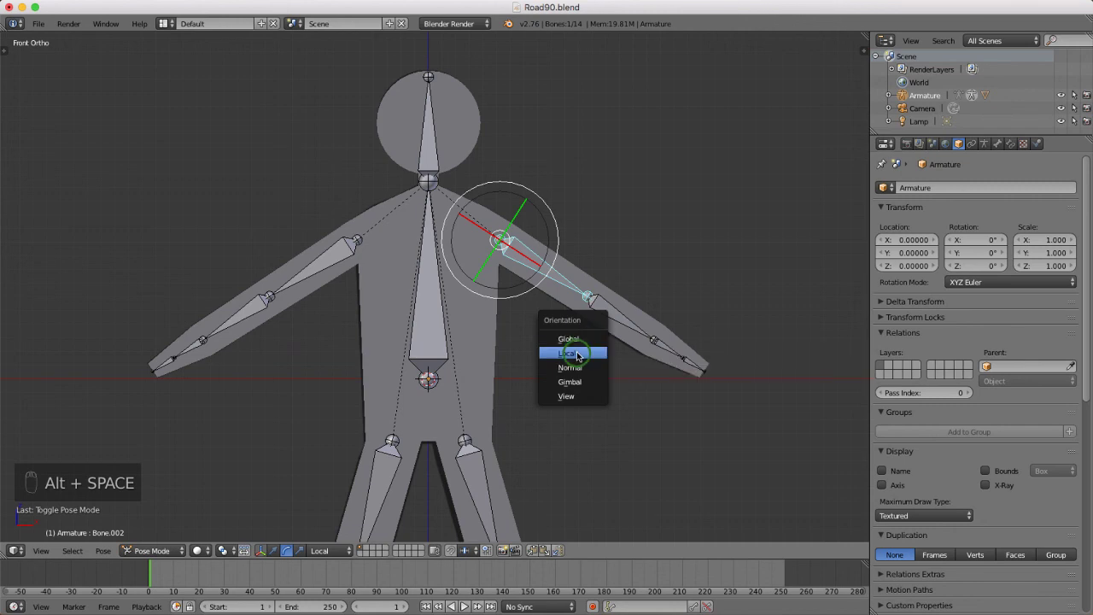
pyautogui.click(577, 354)
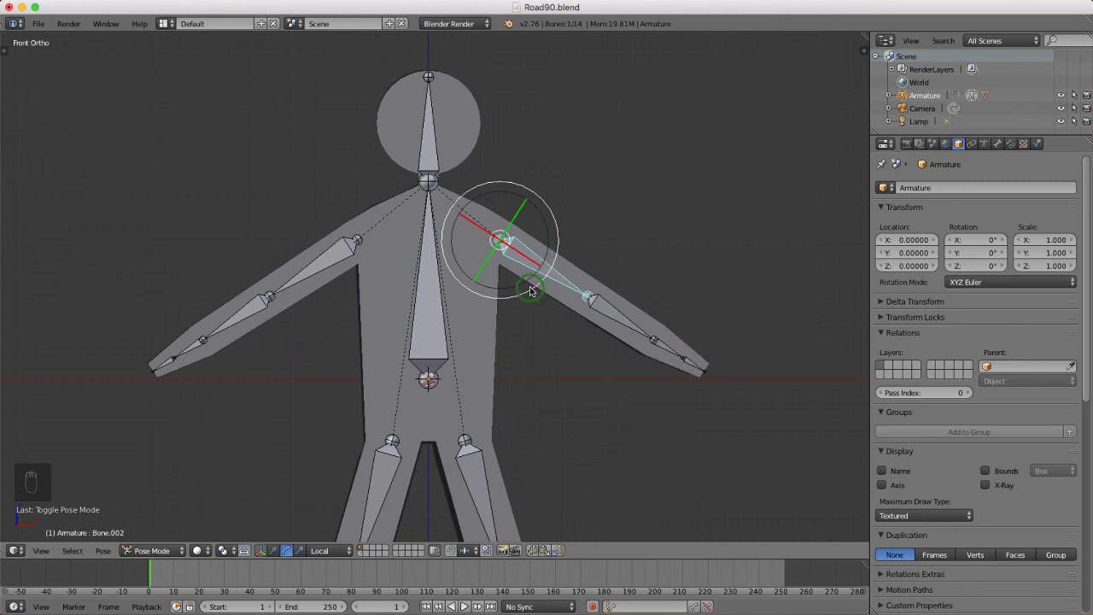
pyautogui.moveTo(529, 291)
pyautogui.mouseDown()
pyautogui.moveTo(534, 281)
pyautogui.moveTo(530, 292)
pyautogui.mouseUp()
# Hide the SignPostGuy1.png background image in the 3D view
pyautogui.press('n')
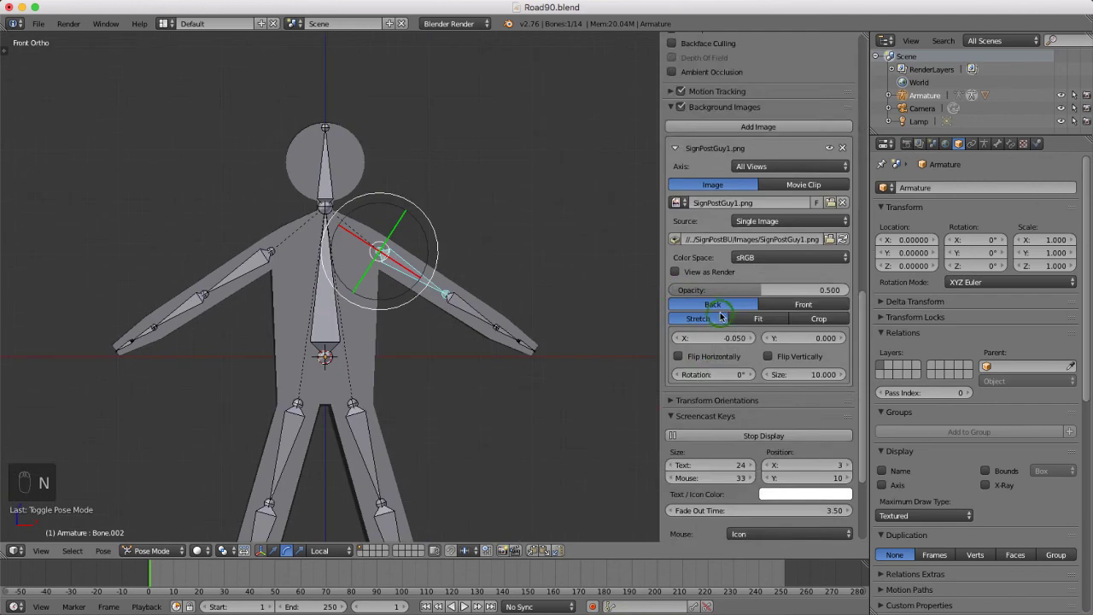
pyautogui.scroll(-5, 715, 318)
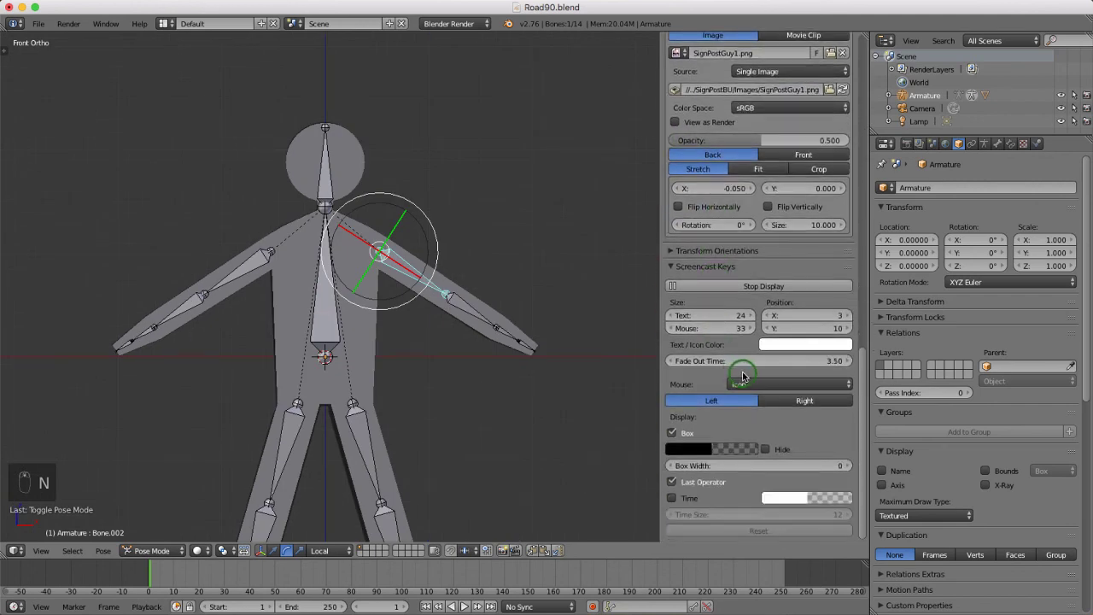
pyautogui.scroll(6, 742, 376)
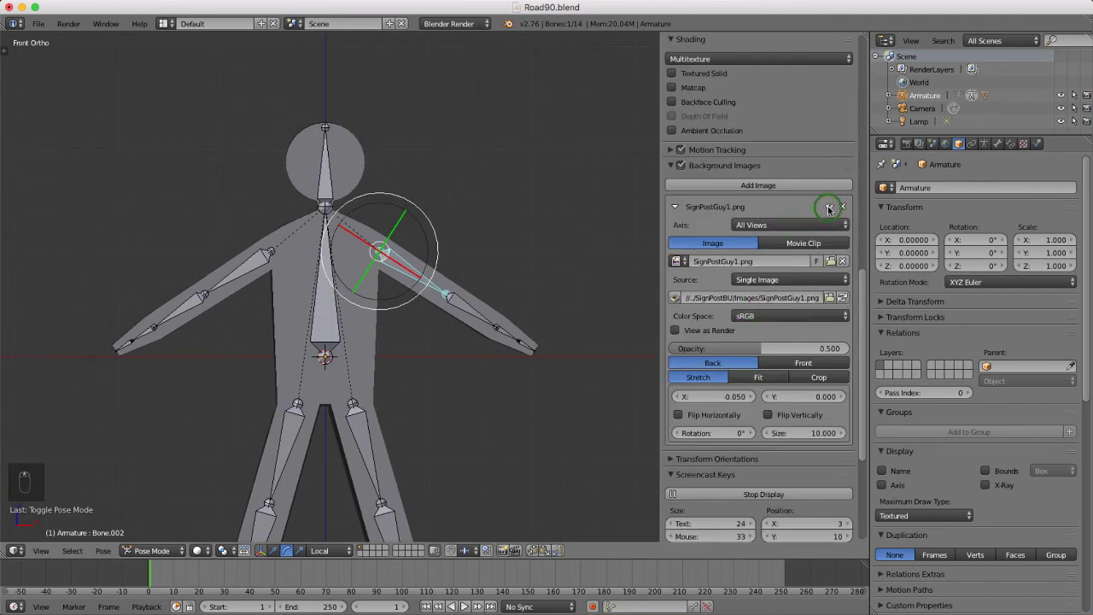
pyautogui.press('n')
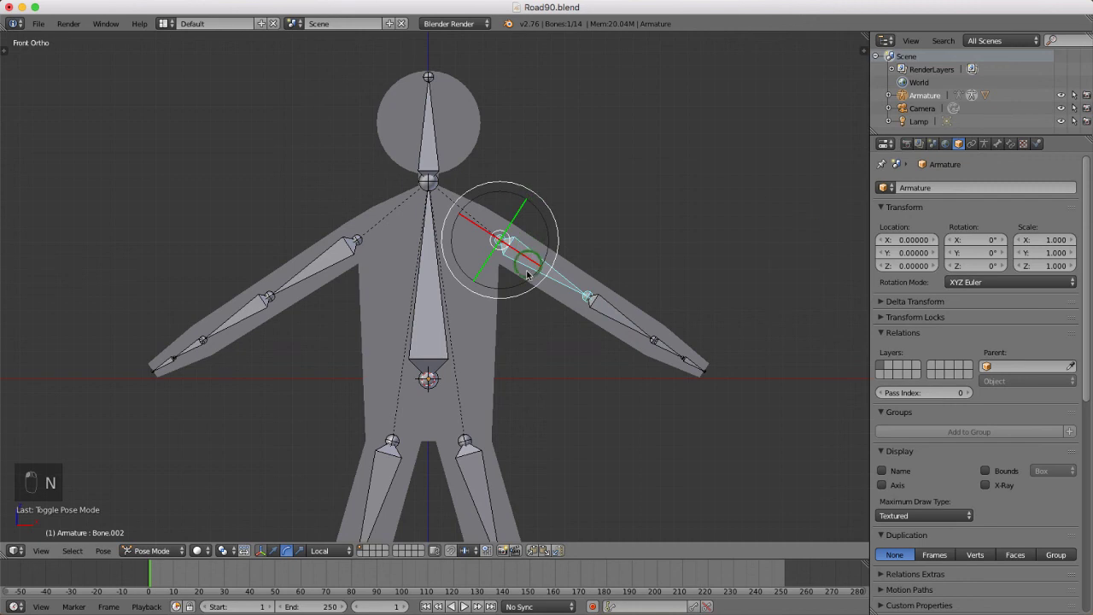
# Try rotating the +X upper arm bone and the +X forearm bone to test the mesh deformation
pyautogui.moveTo(510, 295)
pyautogui.mouseDown()
pyautogui.moveTo(522, 288)
pyautogui.moveTo(505, 307)
pyautogui.moveTo(479, 307)
pyautogui.moveTo(542, 283)
pyautogui.moveTo(507, 303)
pyautogui.moveTo(516, 300)
pyautogui.mouseUp()
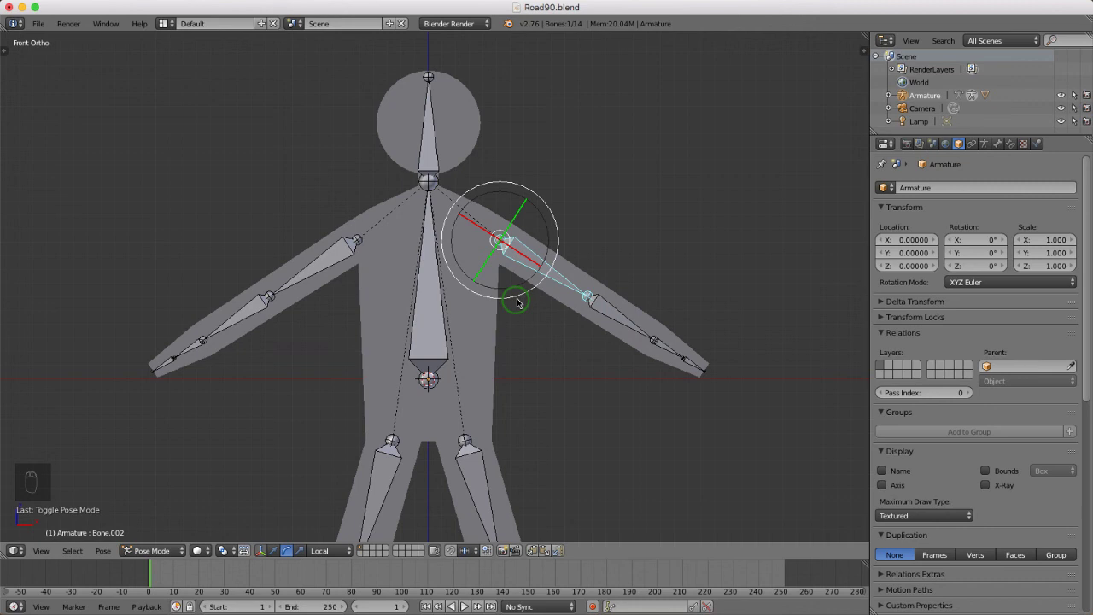
pyautogui.rightClick(602, 314)
pyautogui.moveTo(606, 347); pyautogui.dragTo(620, 315)
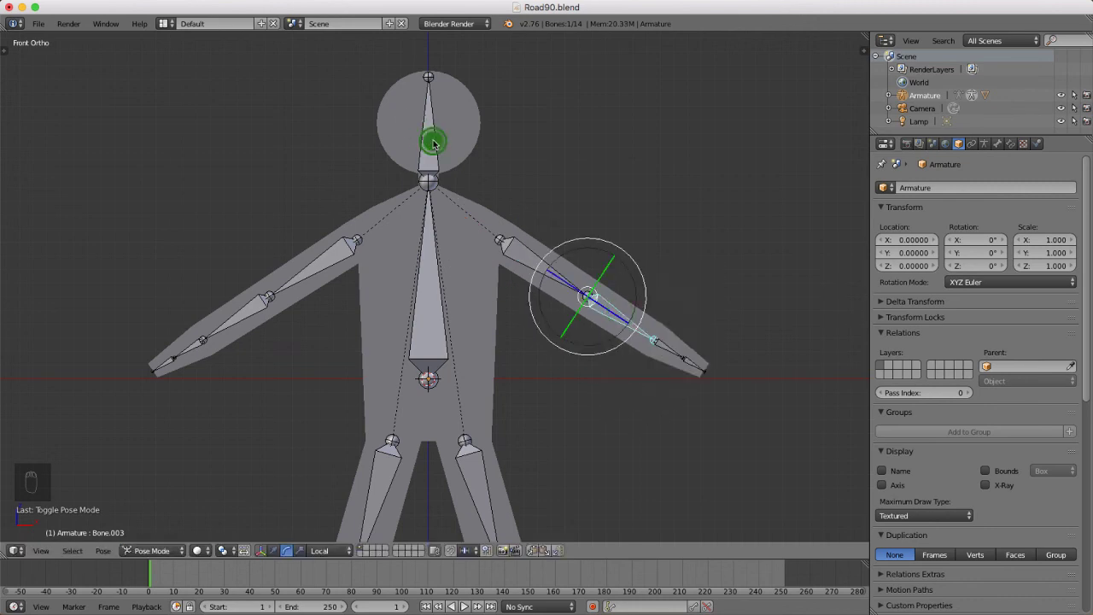
# Tilt the head bone toward the -X side and try rotating the +X shin bone in front view
pyautogui.rightClick(433, 143)
pyautogui.moveTo(385, 141); pyautogui.dragTo(373, 165)
pyautogui.scroll(-3, 488, 100)
pyautogui.scroll(2, 481, 390)
pyautogui.rightClick(499, 402)
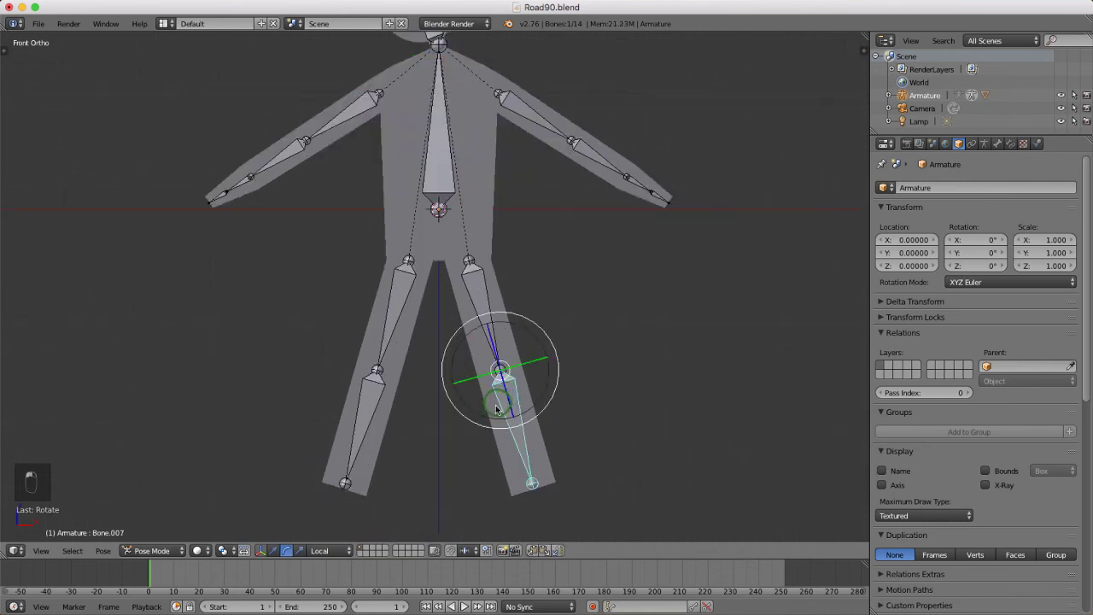
pyautogui.moveTo(497, 409); pyautogui.dragTo(479, 426)
# Try bending the +X shin bone at the knee around its local Z axis
pyautogui.scroll(-2, 487, 391)
pyautogui.moveTo(487, 390)
pyautogui.mouseDown(button='middle')
pyautogui.moveTo(500, 386)
pyautogui.moveTo(488, 384)
pyautogui.mouseUp(button='middle')
pyautogui.scroll(2, 484, 408)
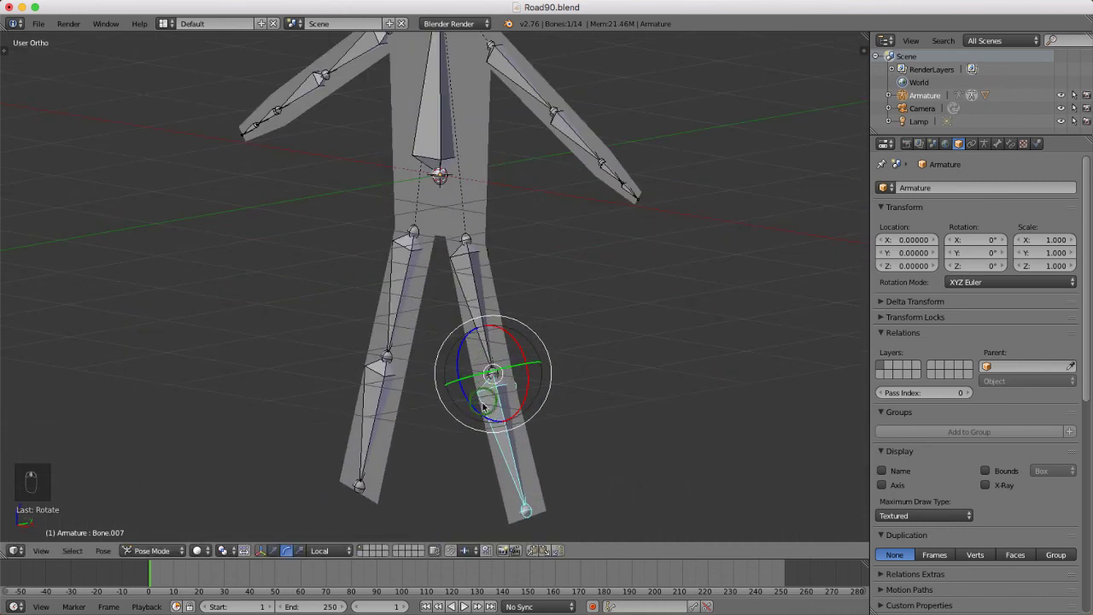
pyautogui.moveTo(484, 409); pyautogui.dragTo(546, 393)
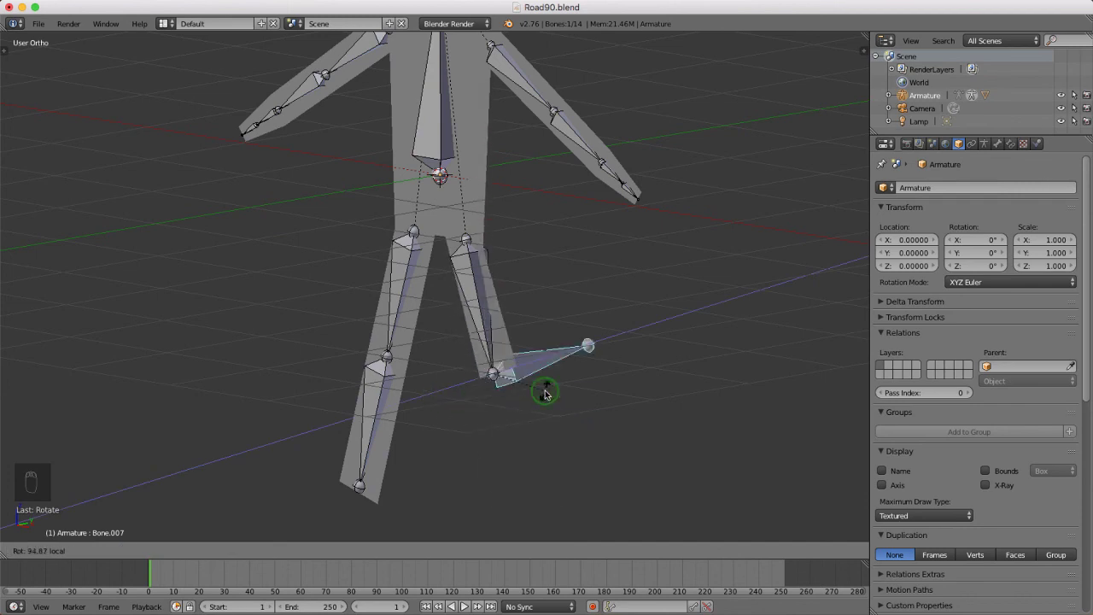
pyautogui.rightClick(547, 393)
# Rotate the -X thigh bone out of the figure's flat plane and check the leg's deformation
pyautogui.rightClick(392, 295)
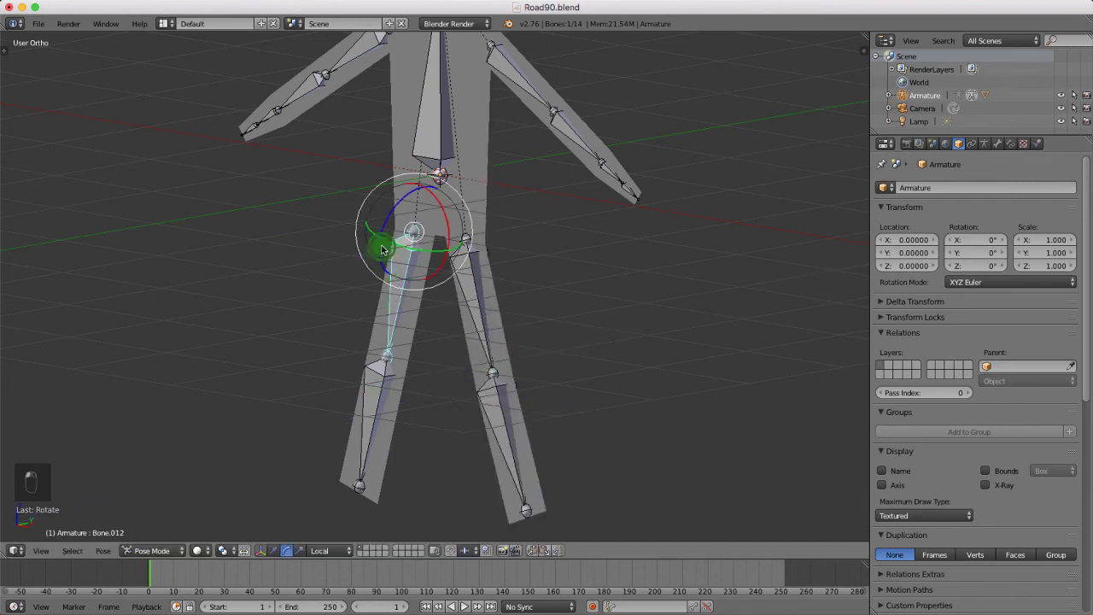
pyautogui.moveTo(383, 249); pyautogui.dragTo(386, 274)
pyautogui.scroll(-3, 393, 308)
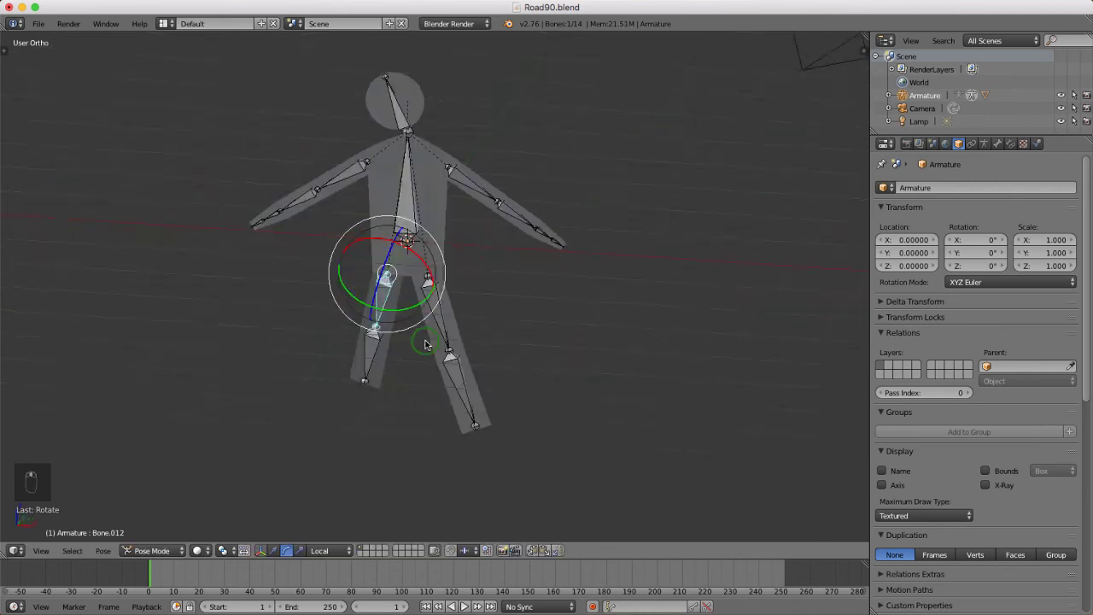
pyautogui.moveTo(410, 325); pyautogui.dragTo(406, 313, button='middle')
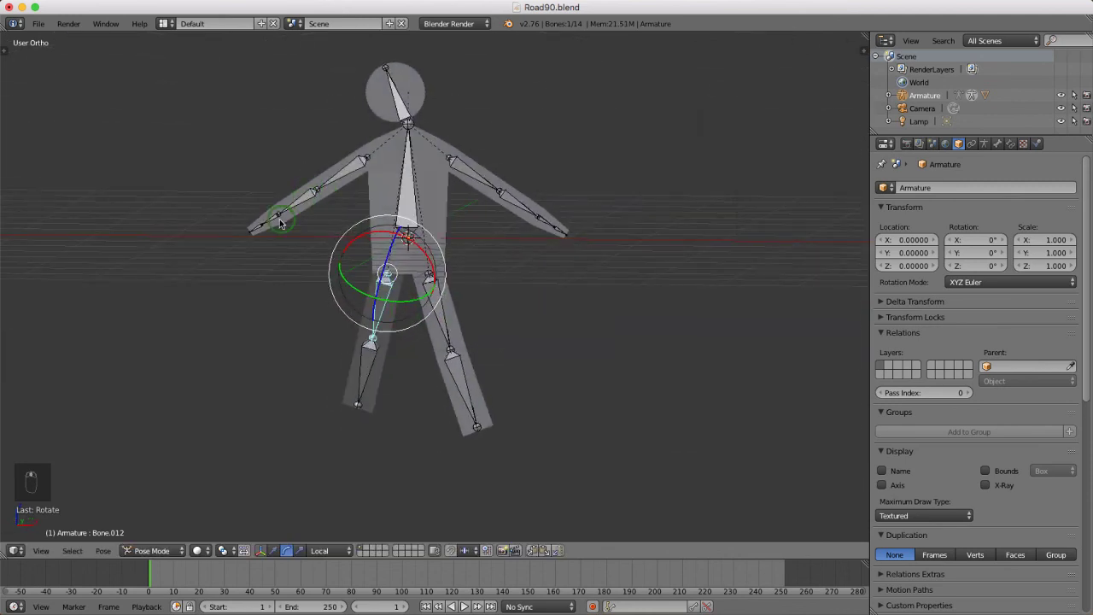
# Rotate the outermost hand bone and the forearm bone of the -X arm to test their deformation
pyautogui.scroll(5, 244, 239)
pyautogui.rightClick(247, 245)
pyautogui.moveTo(245, 245); pyautogui.dragTo(408, 296, button='middle')
pyautogui.moveTo(383, 272); pyautogui.dragTo(374, 266)
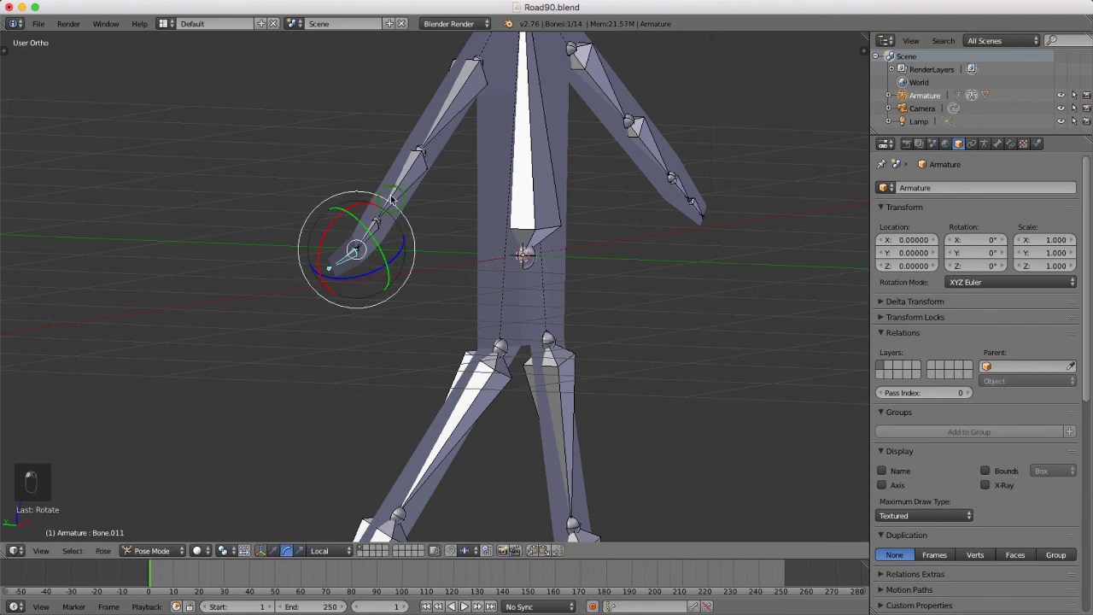
pyautogui.rightClick(405, 176)
pyautogui.moveTo(442, 174); pyautogui.dragTo(483, 158)
pyautogui.moveTo(688, 291); pyautogui.dragTo(515, 298, button='middle')
pyautogui.scroll(4, 516, 298)
pyautogui.scroll(-8, 516, 298)
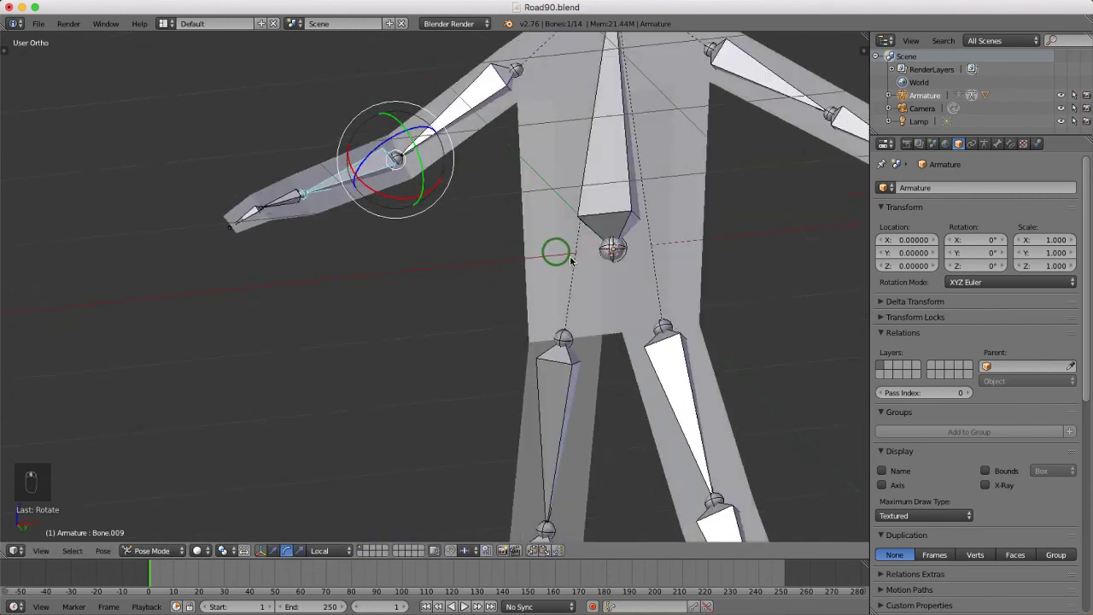
# Return to front view, select all bones of the armature and clear their pose rotation
pyautogui.press('KP_1')
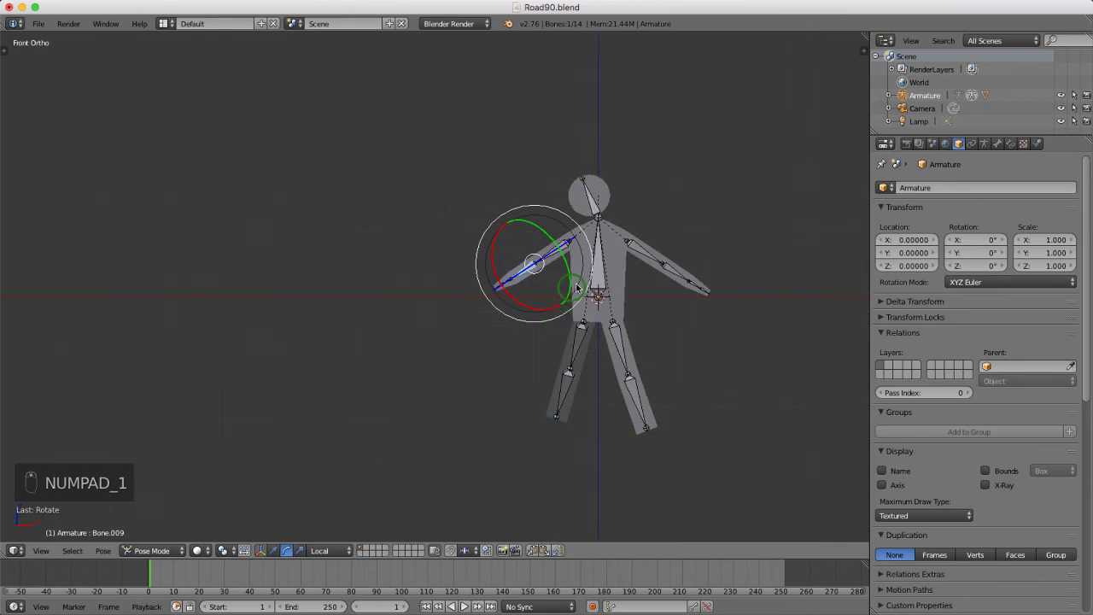
pyautogui.scroll(3, 621, 251)
pyautogui.scroll(-2, 649, 317)
pyautogui.scroll(2, 531, 278)
pyautogui.keyDown('shift'); pyautogui.moveTo(531, 277); pyautogui.dragTo(540, 273, button='middle'); pyautogui.keyUp('shift')
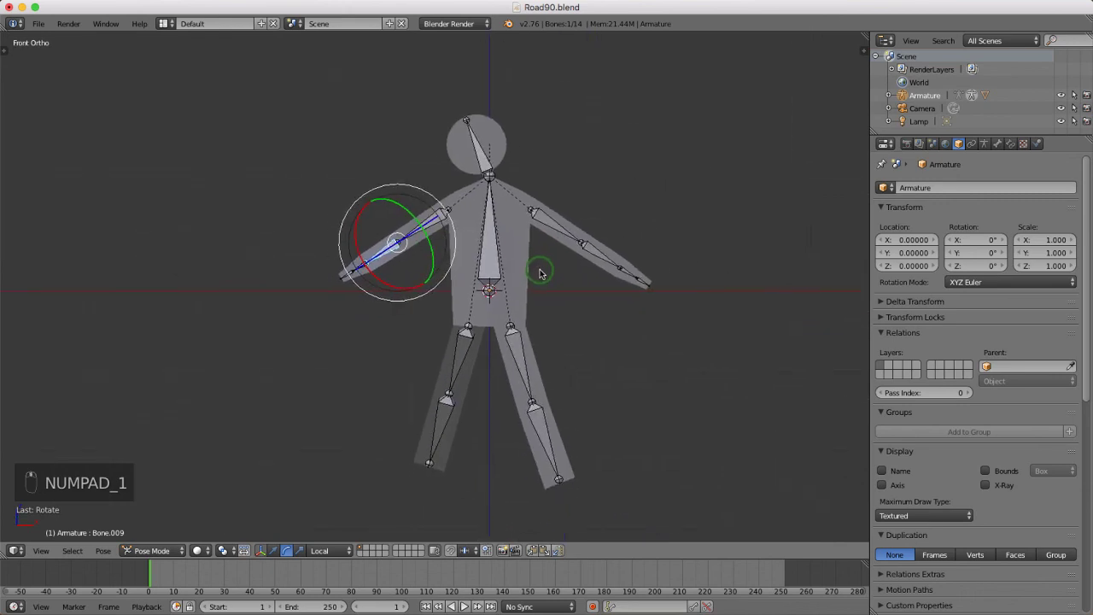
pyautogui.press('a')
pyautogui.press('a')
pyautogui.press('a')
pyautogui.press('a')
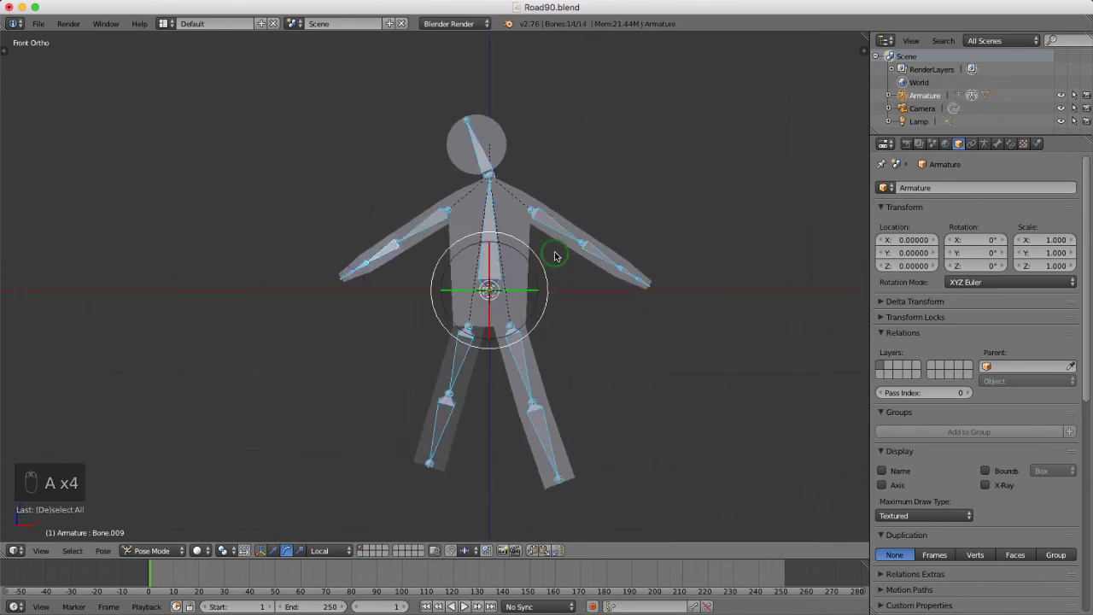
pyautogui.hotkey('alt', 'r')
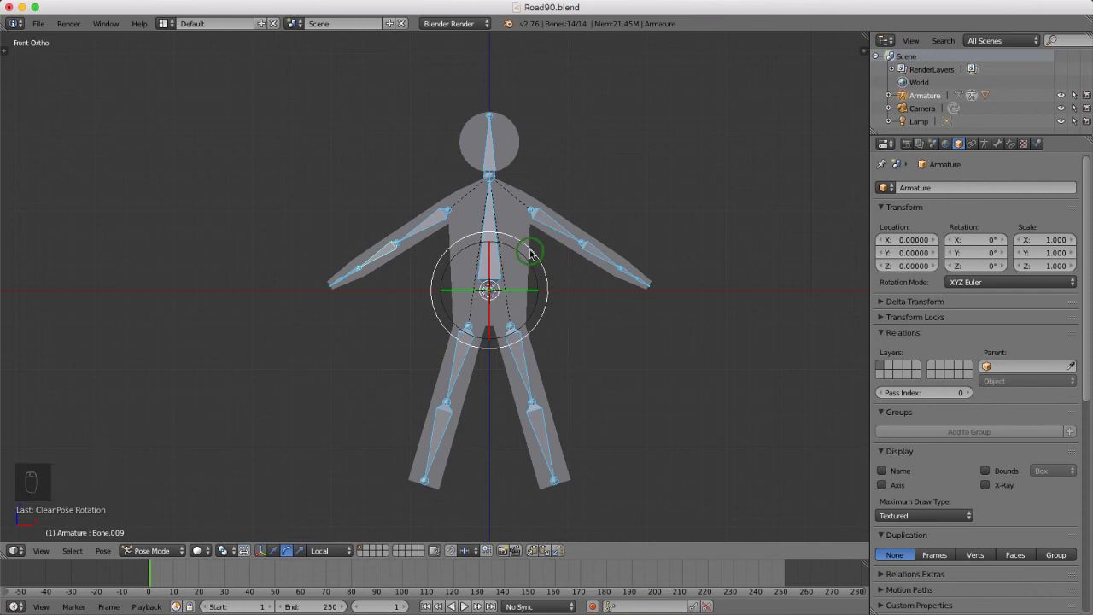
# Deselect all bones and save over the existing Road90.blend file
pyautogui.press('a')
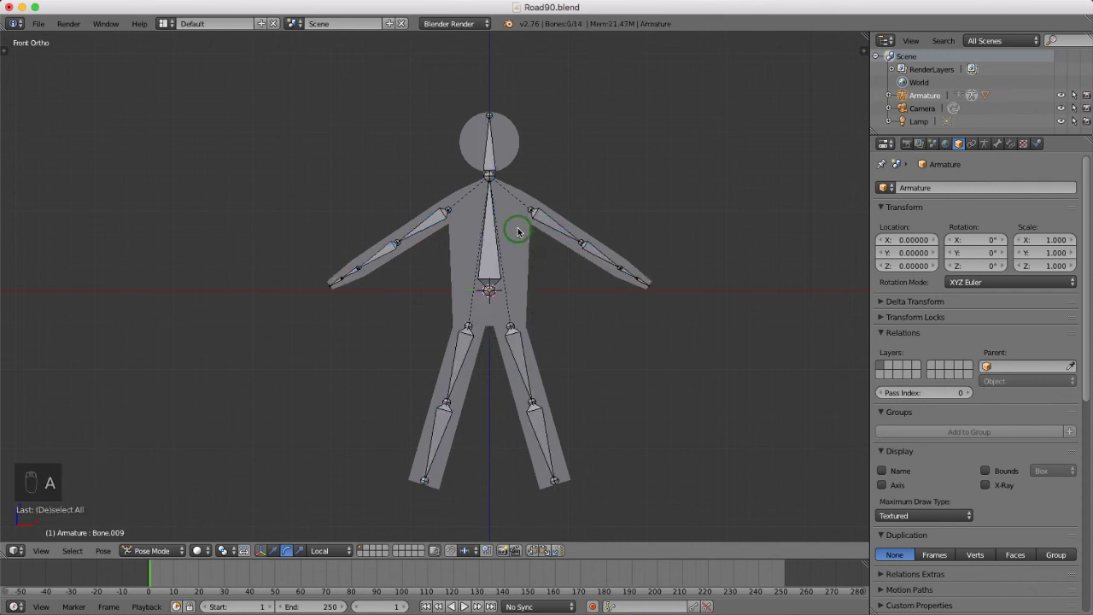
pyautogui.hotkey('ctrl', 's')
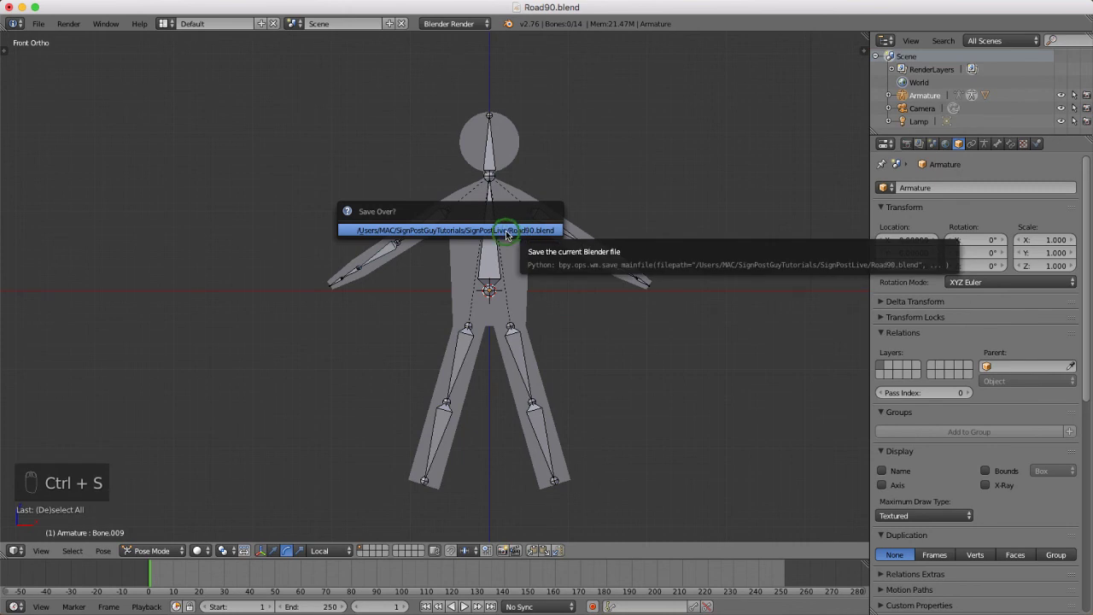
pyautogui.click(506, 231)
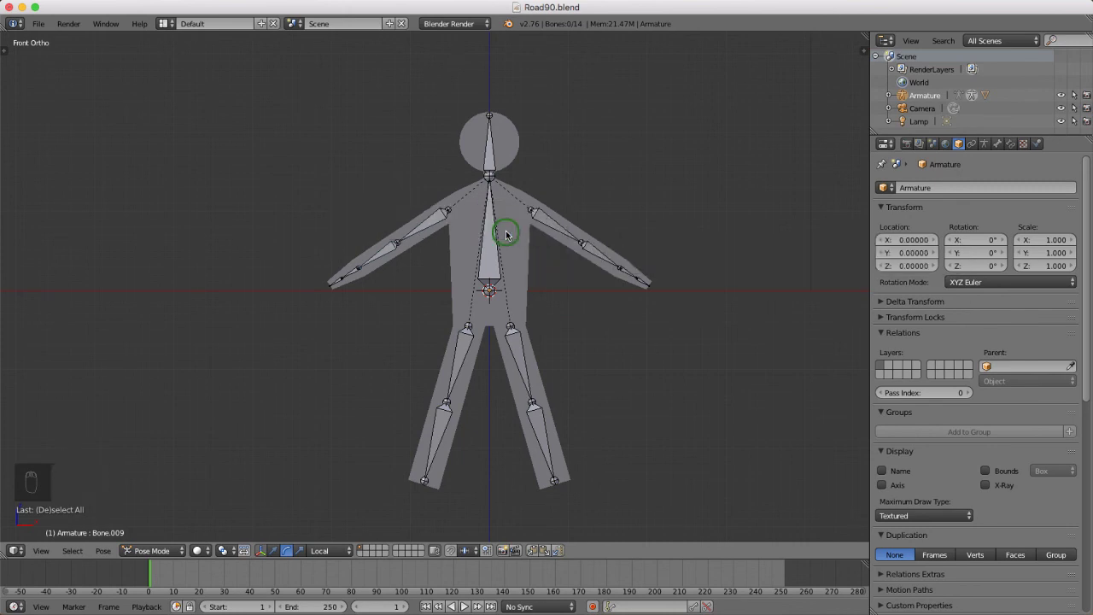